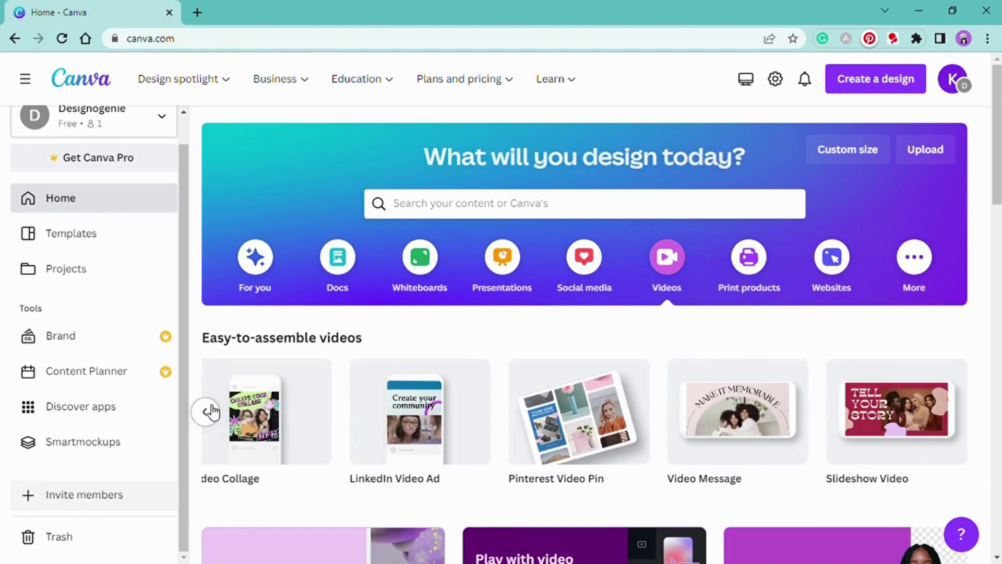
# Create a blank 1920 × 1080 px Video design from the easy-to-assemble video types.
pyautogui.click(207, 410)
pyautogui.click(211, 411)
pyautogui.click(211, 411)
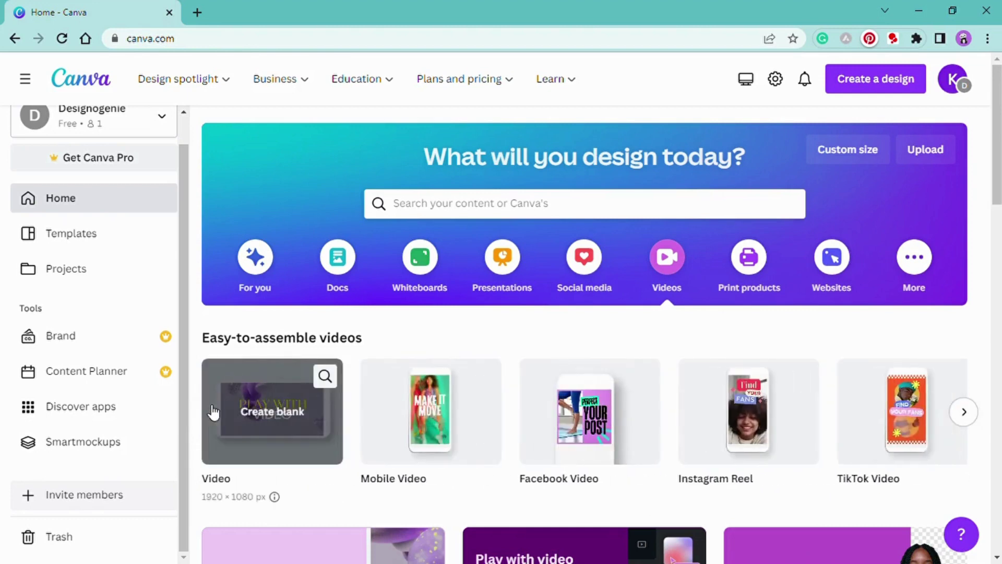
pyautogui.click(297, 426)
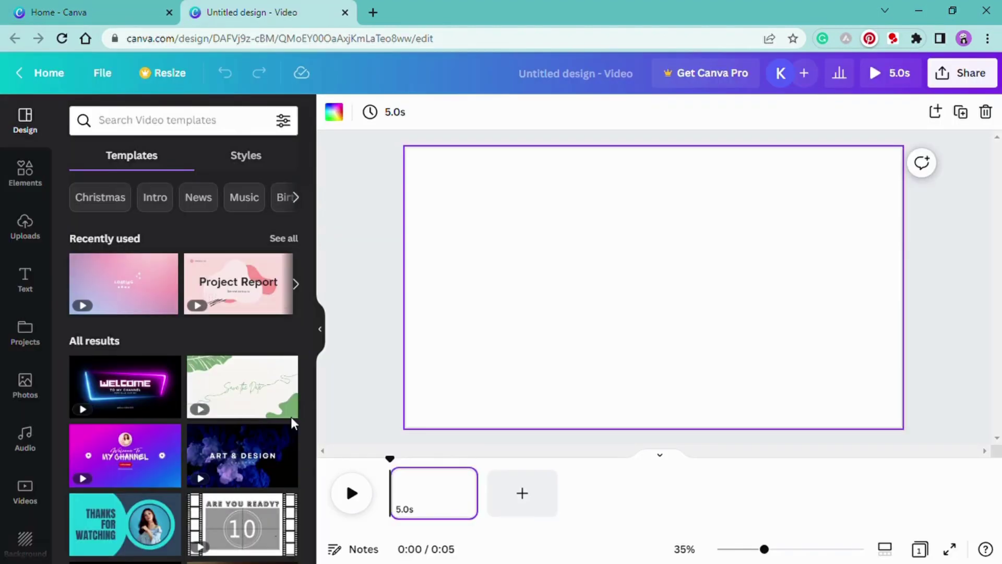
pyautogui.click(63, 5)
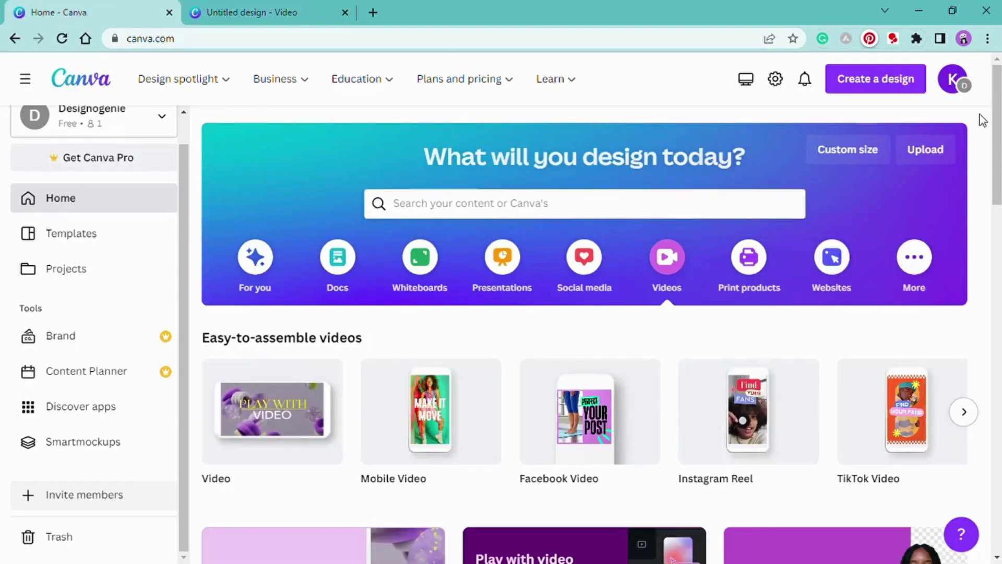
pyautogui.click(896, 90)
pyautogui.click(706, 466)
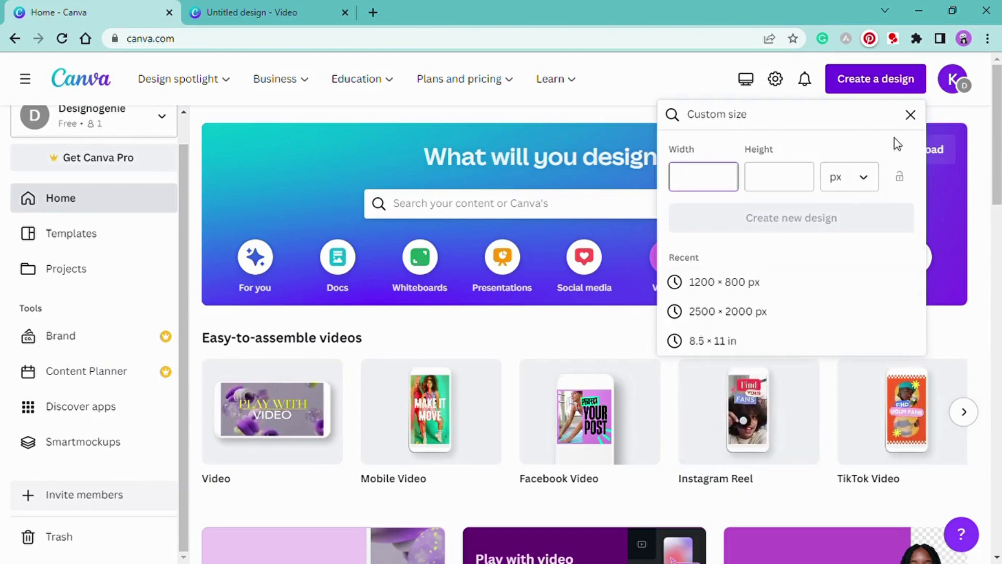
pyautogui.click(909, 115)
pyautogui.click(277, 24)
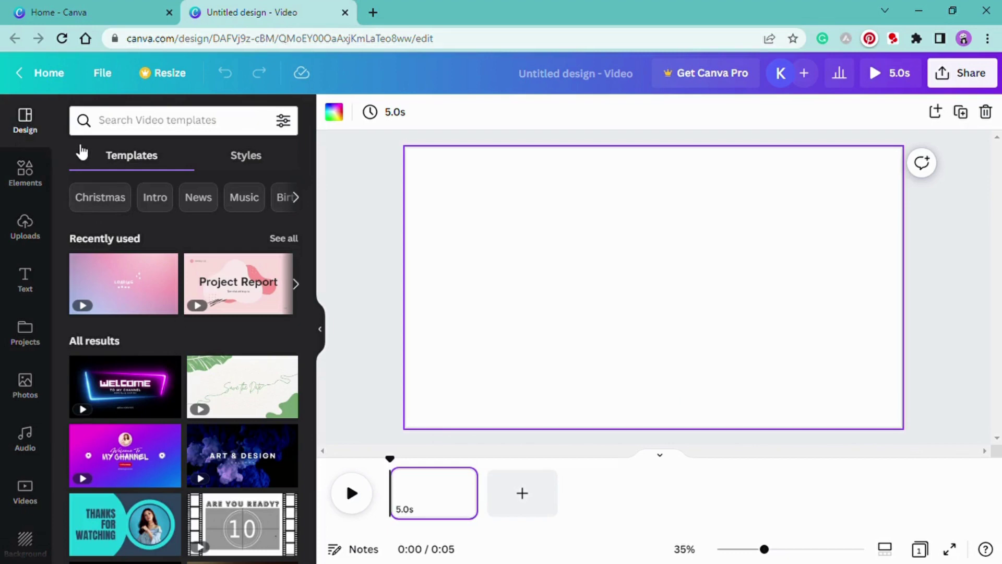
# Apply the "Loading" page of the Pink Purple gradient Kawaii Cute Vlog YouTube Intro template to the blank page.
pyautogui.scroll(-7, 163, 303)
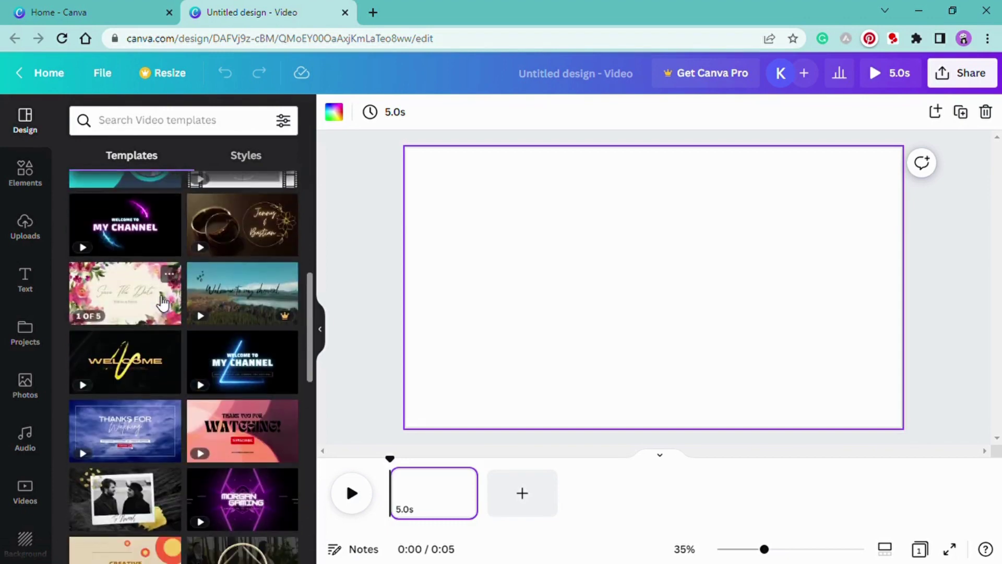
pyautogui.scroll(-3, 163, 302)
pyautogui.scroll(-3, 163, 302)
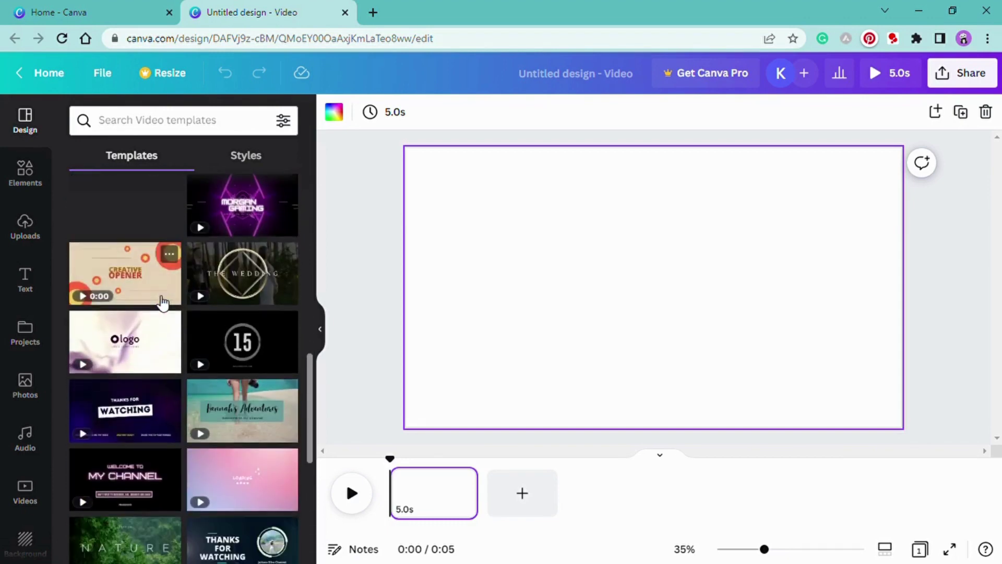
pyautogui.scroll(-3, 162, 300)
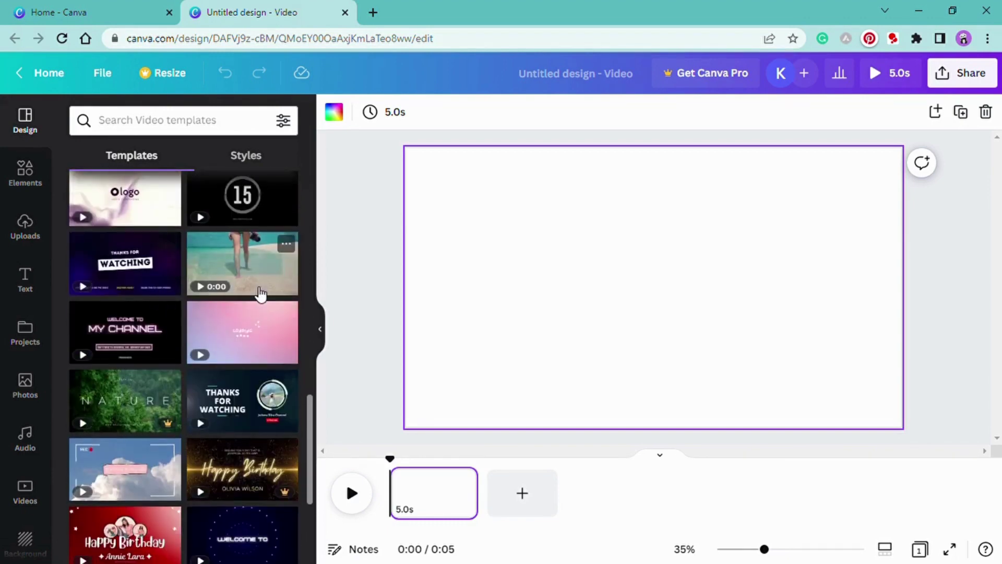
pyautogui.click(255, 337)
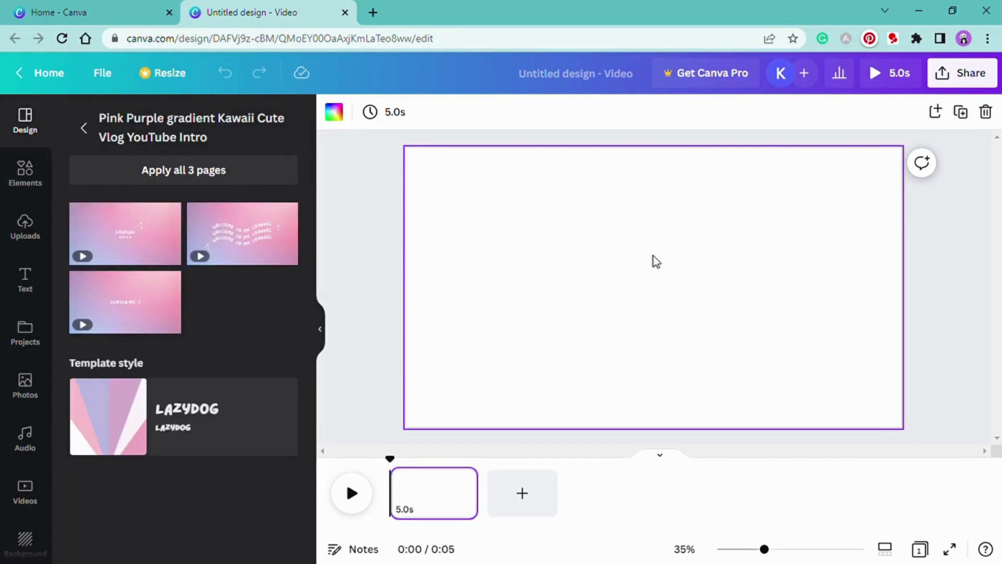
pyautogui.click(127, 239)
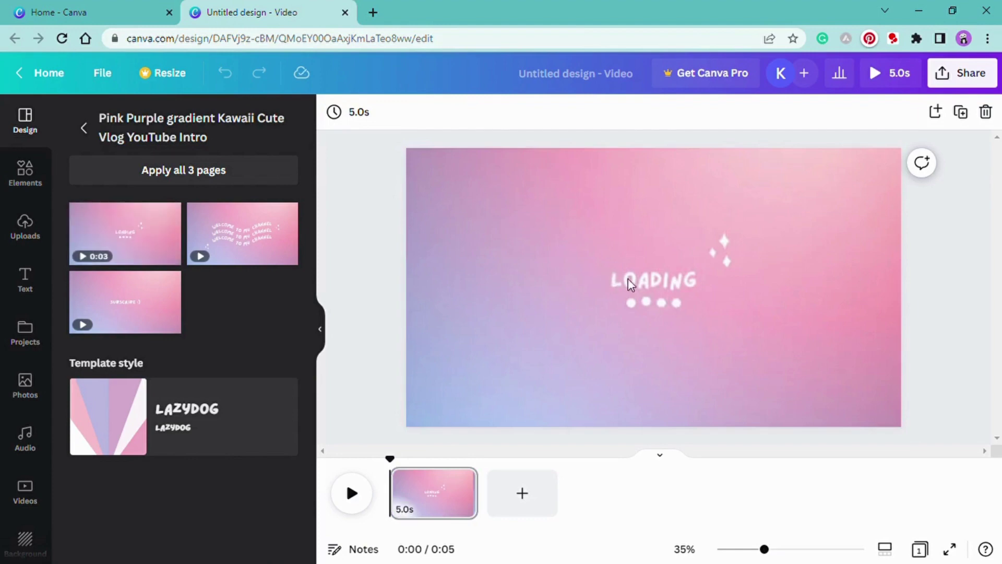
# Replace the "LOADING" text on the template page with "TYPE".
pyautogui.click(668, 277)
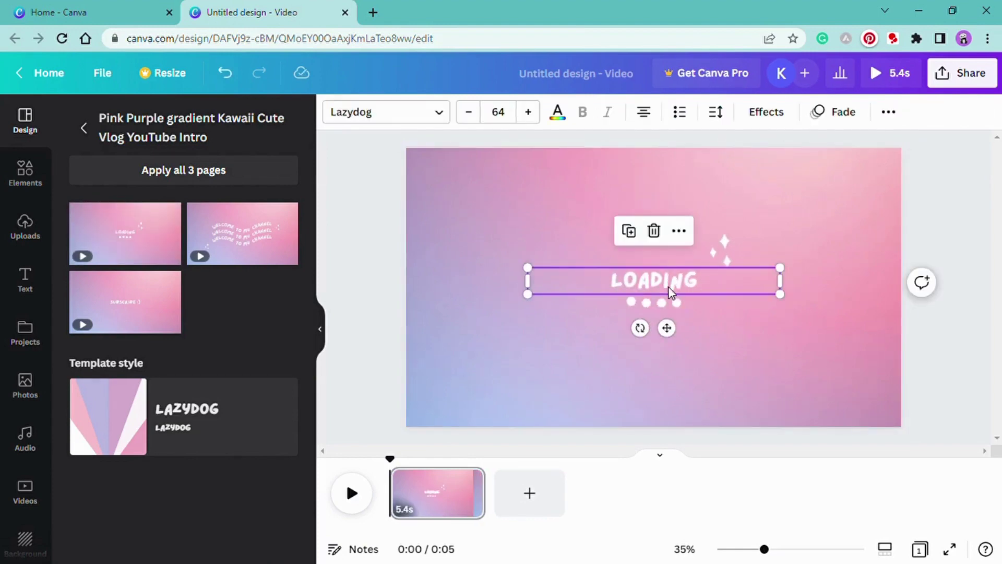
pyautogui.doubleClick(673, 290)
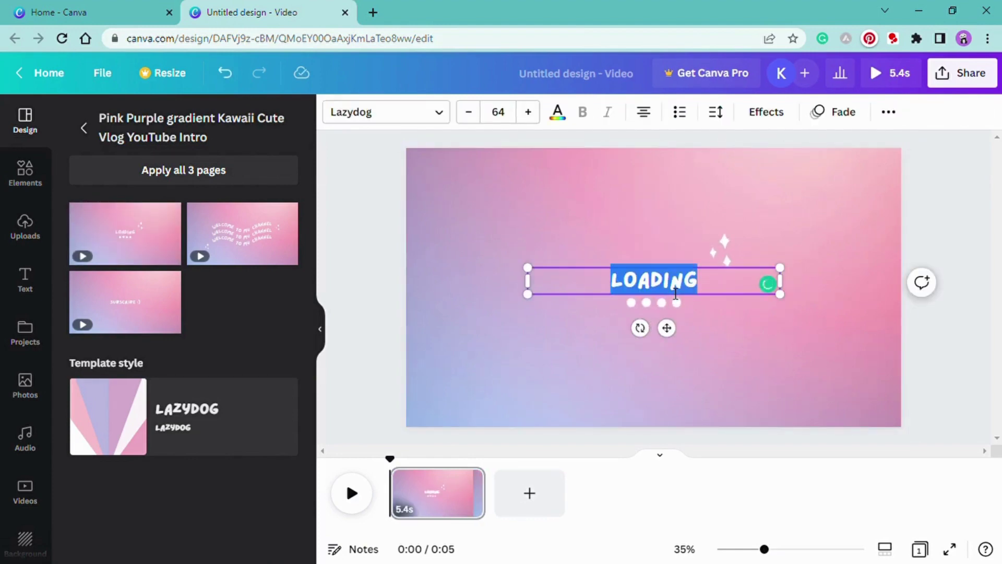
pyautogui.write('TYPE')
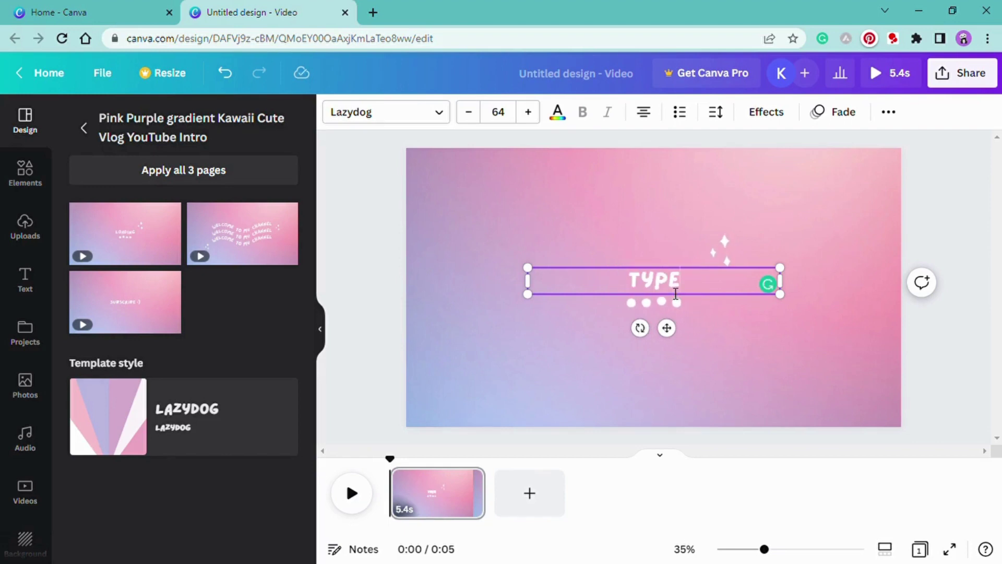
# Add a new page ahead of the template page and set its background to the grey-green logo color.
pyautogui.click(529, 493)
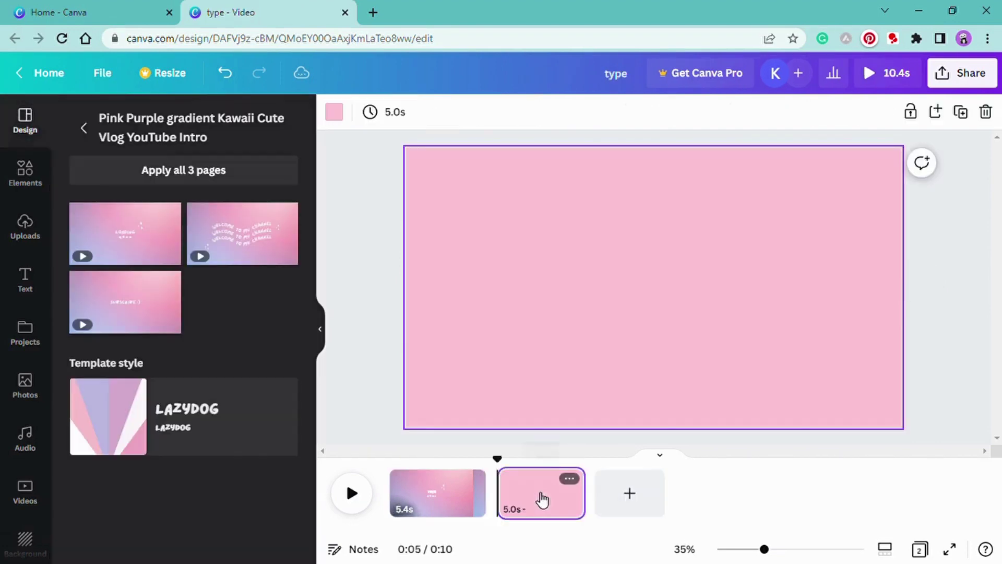
pyautogui.moveTo(539, 497); pyautogui.dragTo(386, 494)
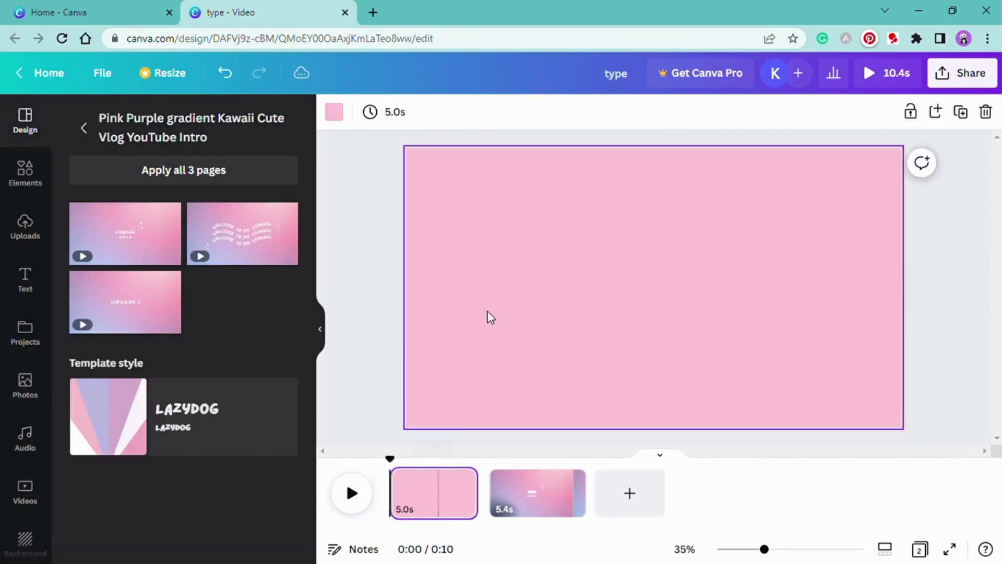
pyautogui.click(333, 112)
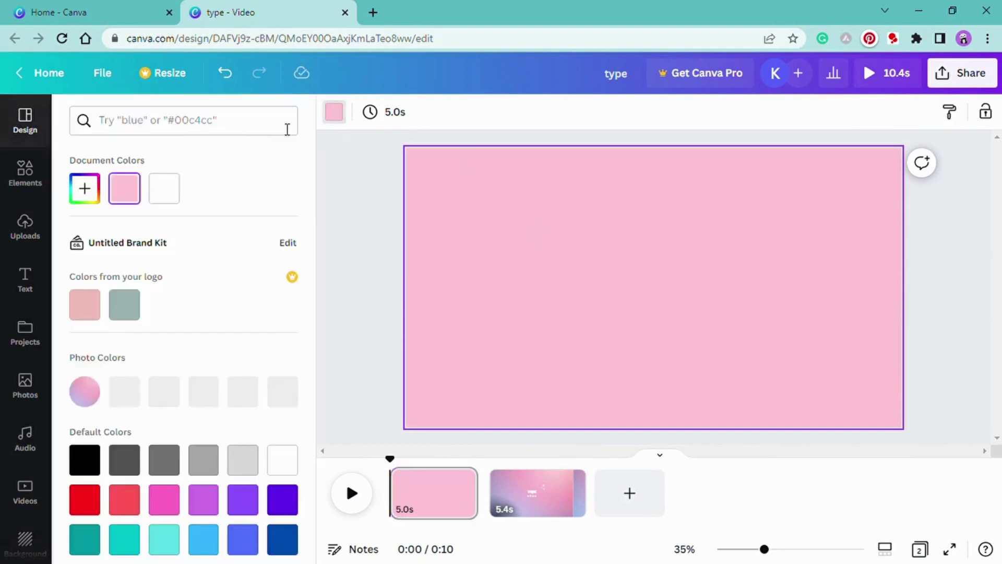
pyautogui.click(126, 308)
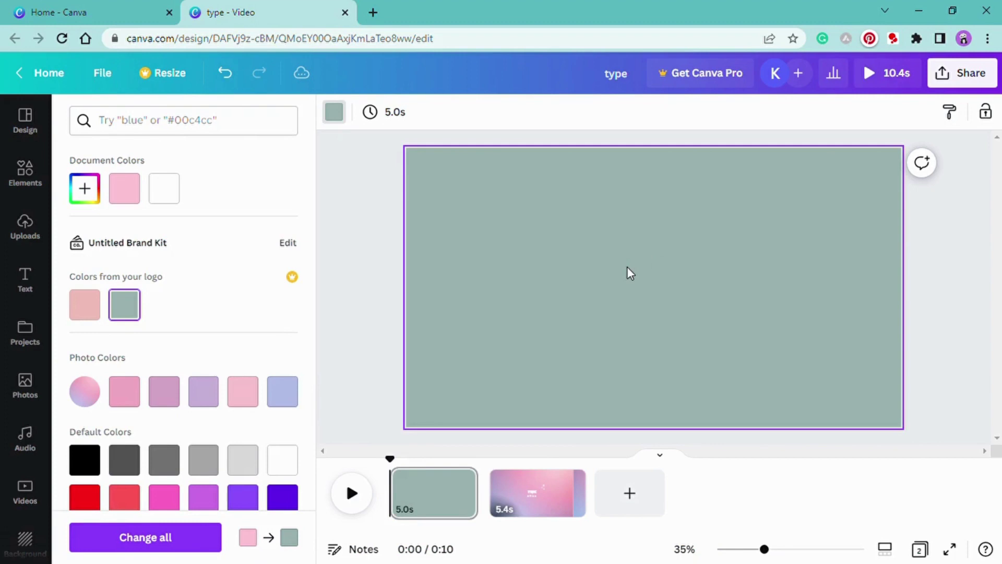
# Add the text "Type Something!" to the grey-green page and enlarge it to size 92.1 near the page's center.
pyautogui.press('t')
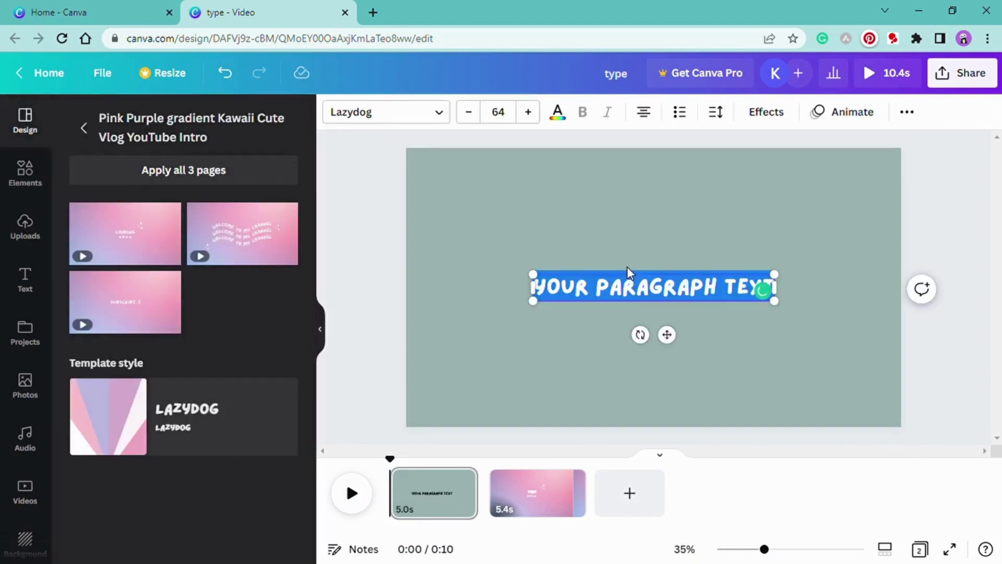
pyautogui.write('typ')
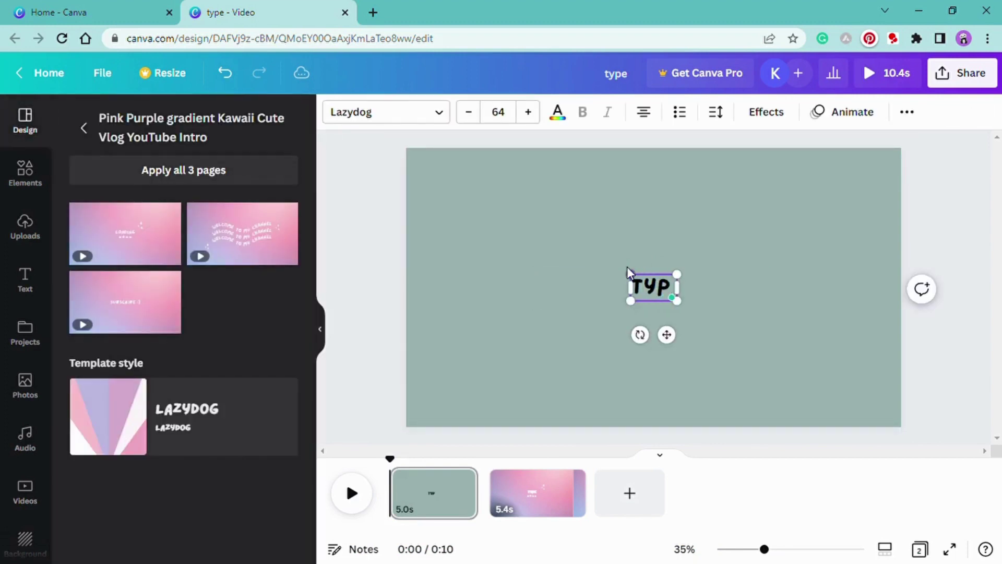
pyautogui.write('e some')
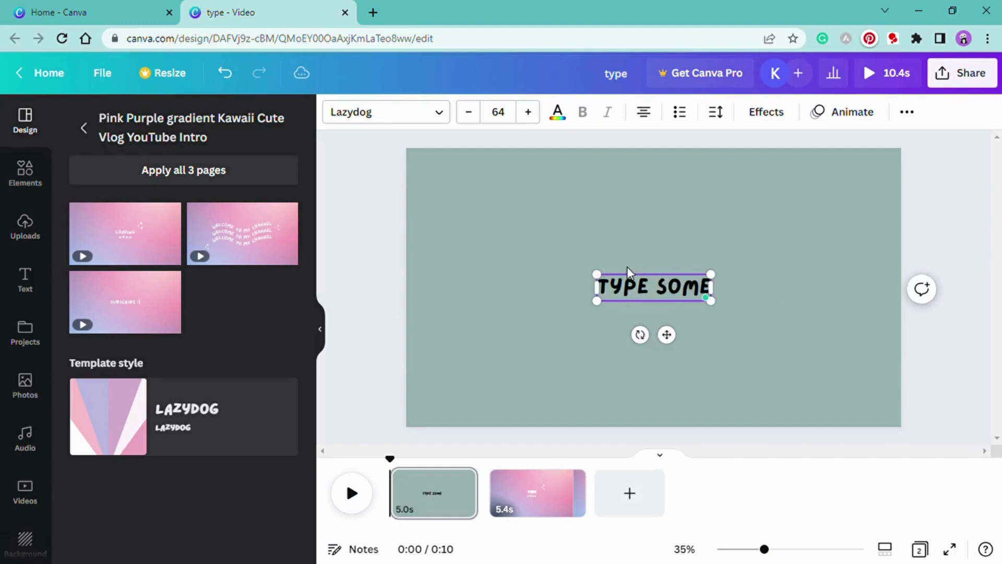
pyautogui.write('thing')
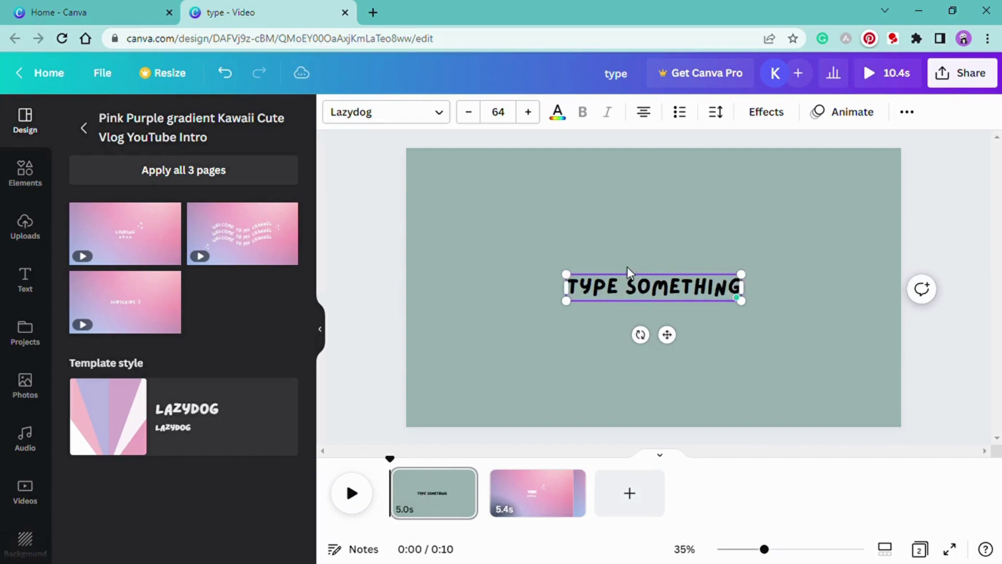
pyautogui.write('!')
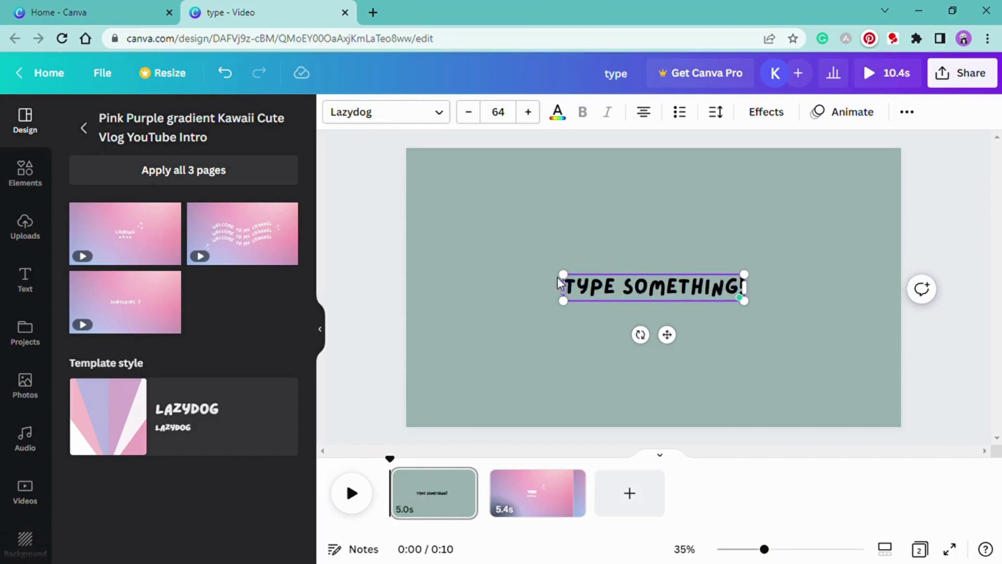
pyautogui.moveTo(557, 284); pyautogui.dragTo(478, 272)
pyautogui.moveTo(634, 339); pyautogui.dragTo(680, 345)
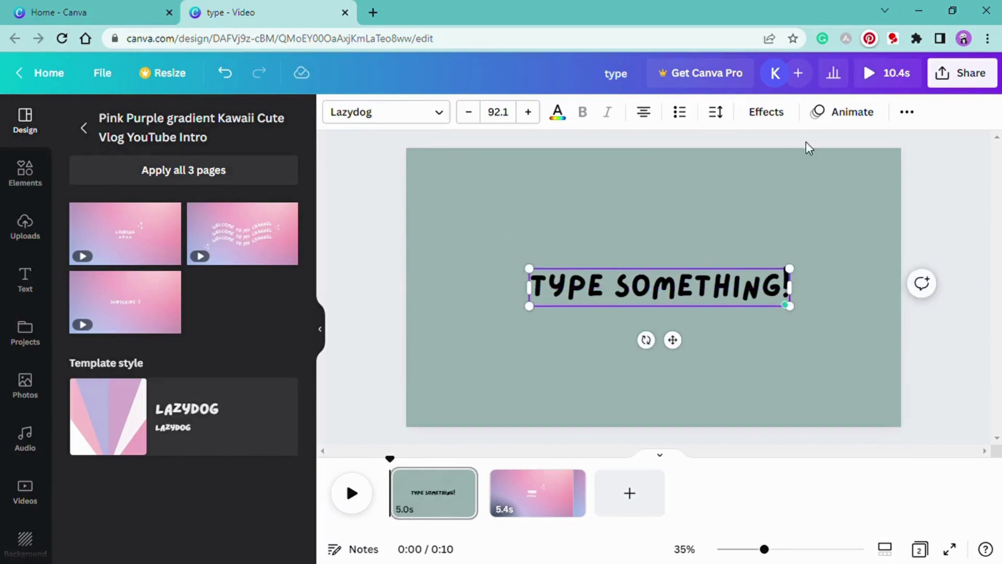
# Apply the Burst writing animation to the "Type Something!" text and change its color to white.
pyautogui.click(862, 114)
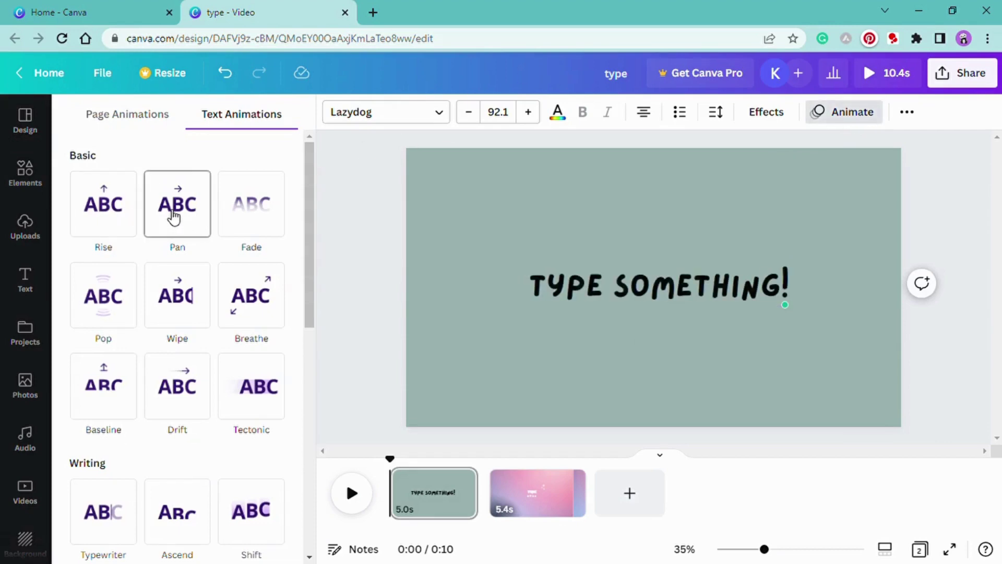
pyautogui.scroll(-1, 192, 335)
pyautogui.scroll(-10, 191, 334)
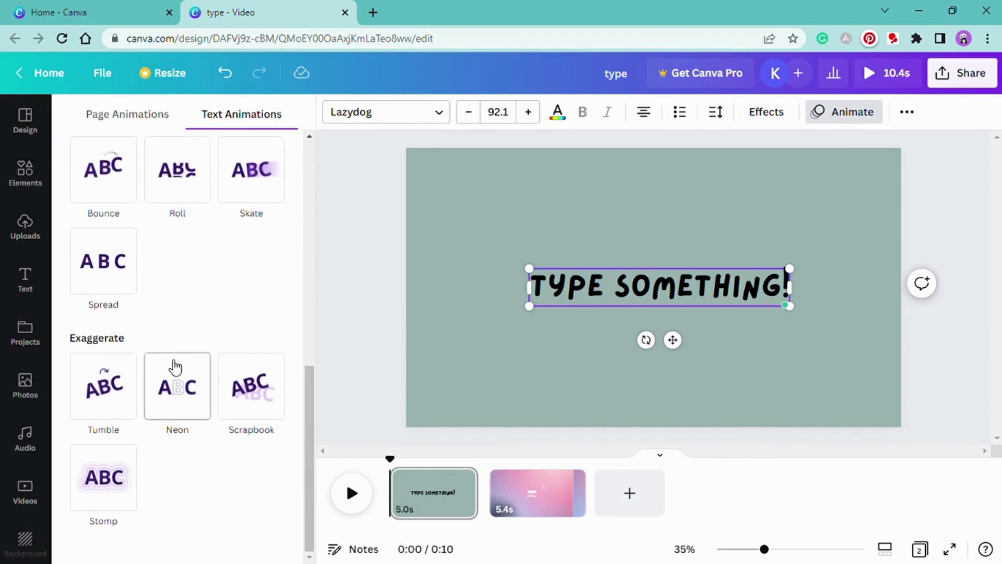
pyautogui.scroll(10, 172, 360)
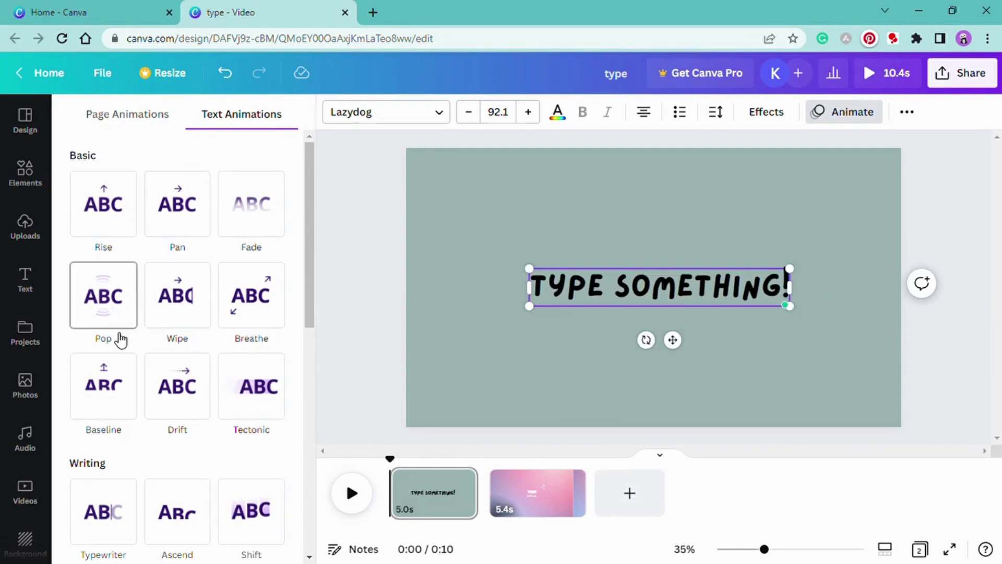
pyautogui.scroll(-1, 125, 392)
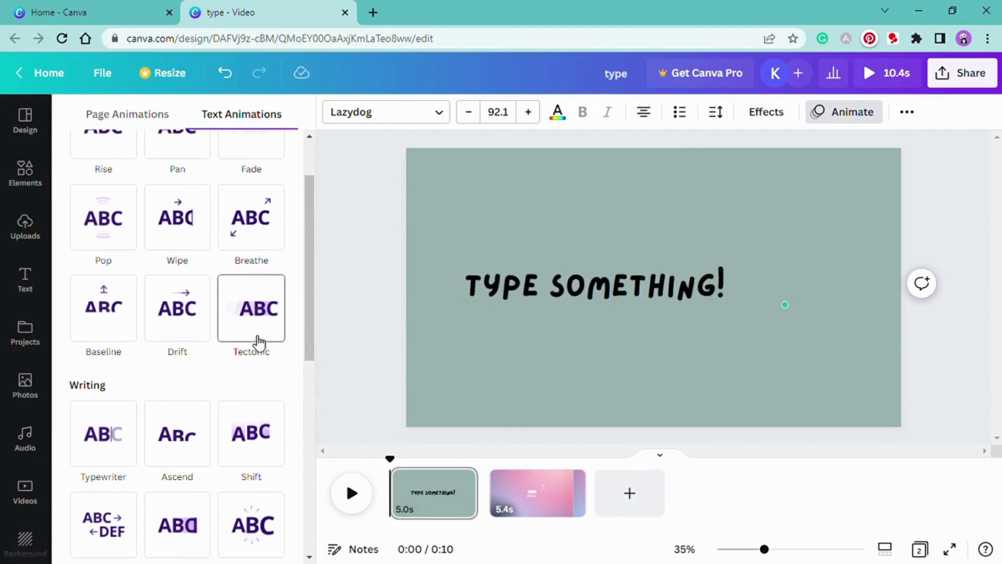
pyautogui.scroll(-2, 225, 329)
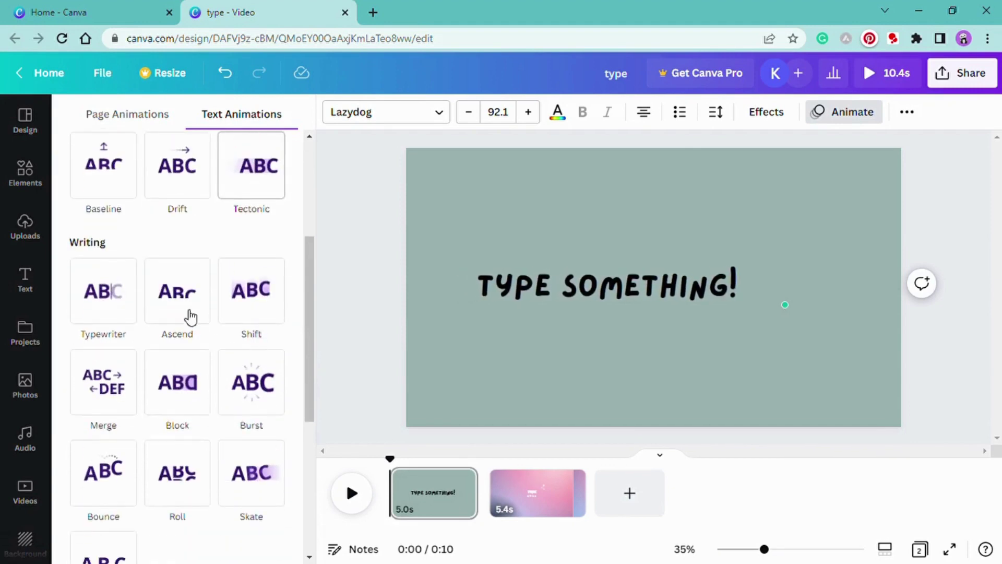
pyautogui.click(255, 380)
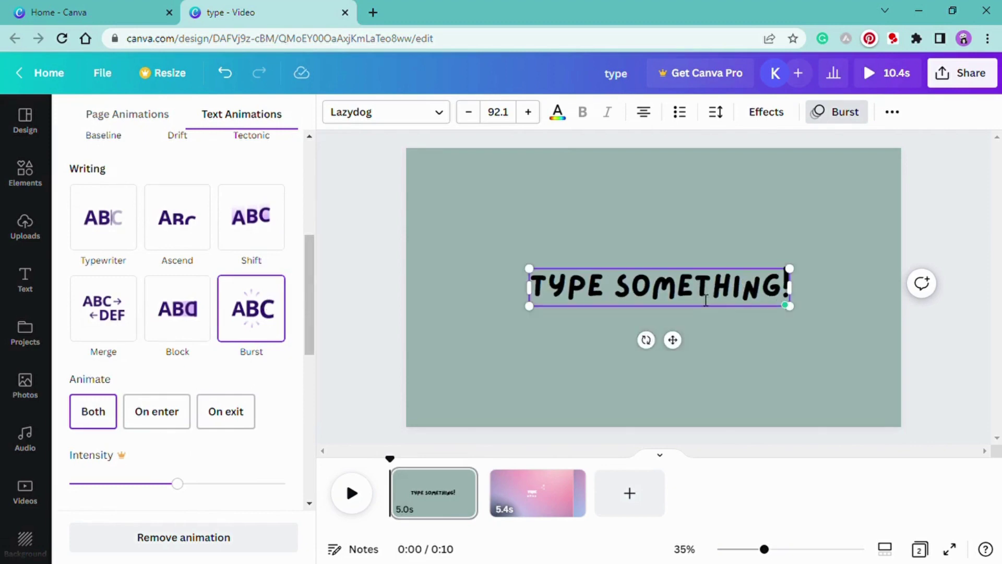
pyautogui.click(567, 119)
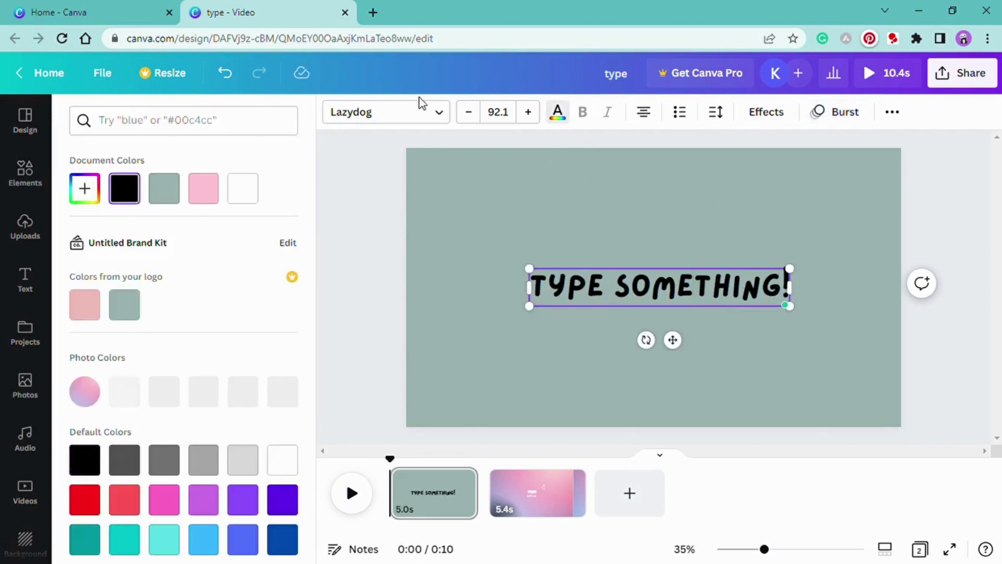
pyautogui.click(250, 193)
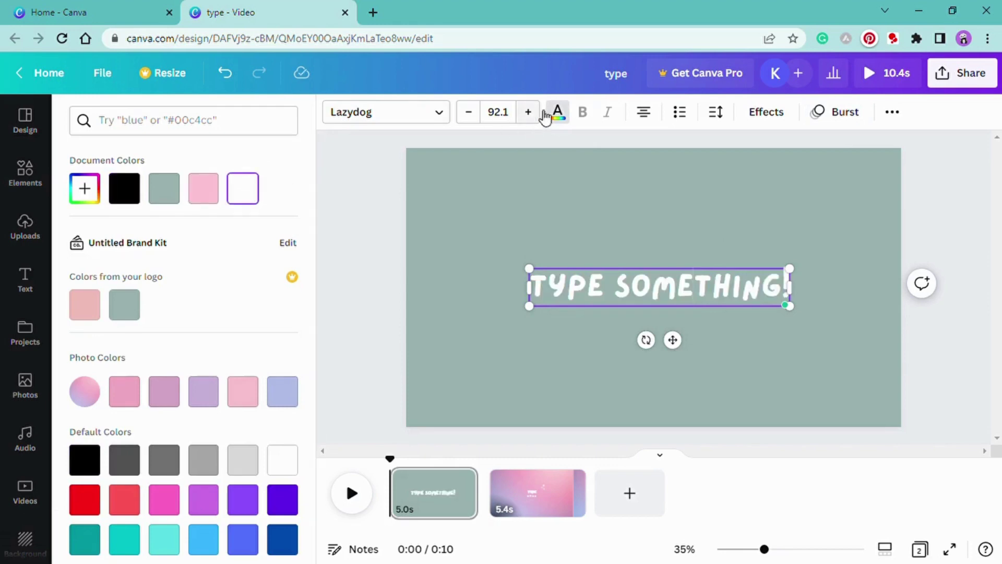
# Try the Quicksand font on the "Type Something!" text, and undo the font change.
pyautogui.click(403, 111)
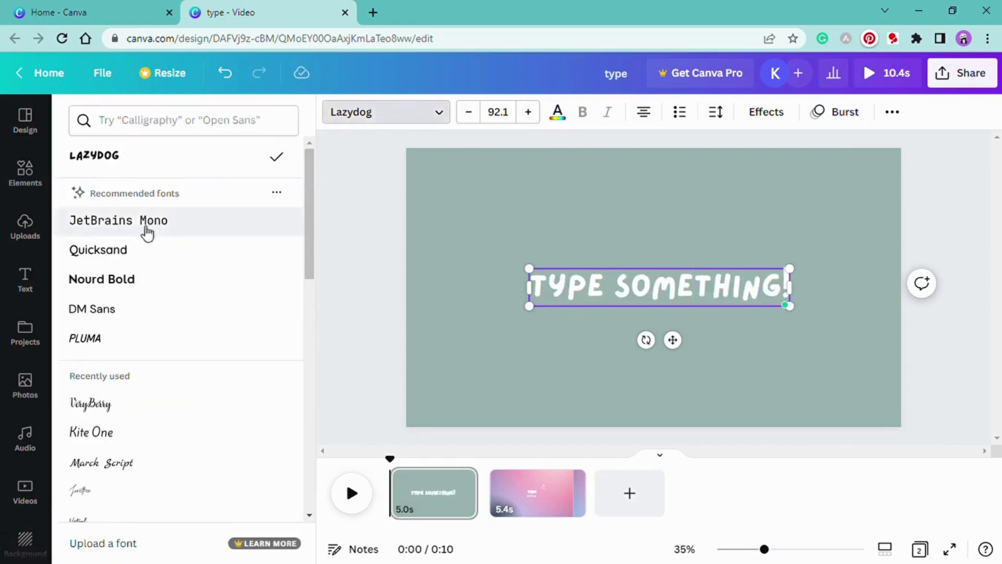
pyautogui.click(134, 251)
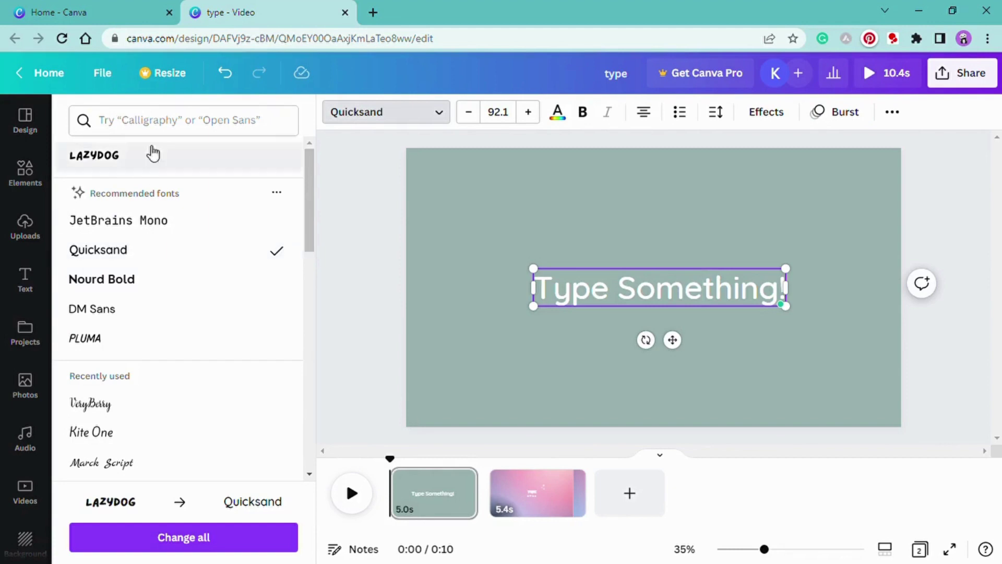
pyautogui.click(226, 74)
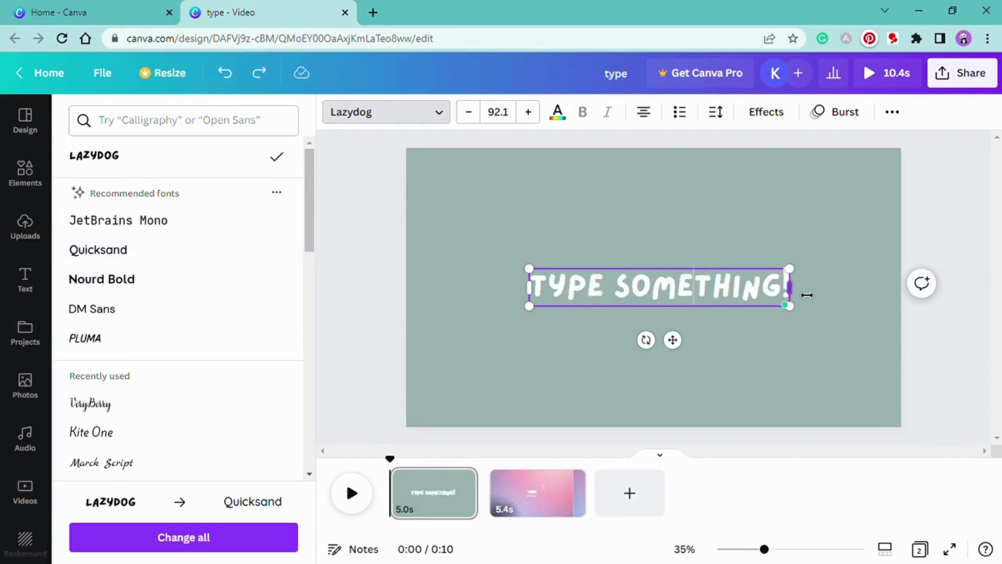
# Move the "Type Something!" text slightly above the page's middle, centered horizontally.
pyautogui.click(772, 215)
pyautogui.moveTo(681, 290); pyautogui.dragTo(684, 277)
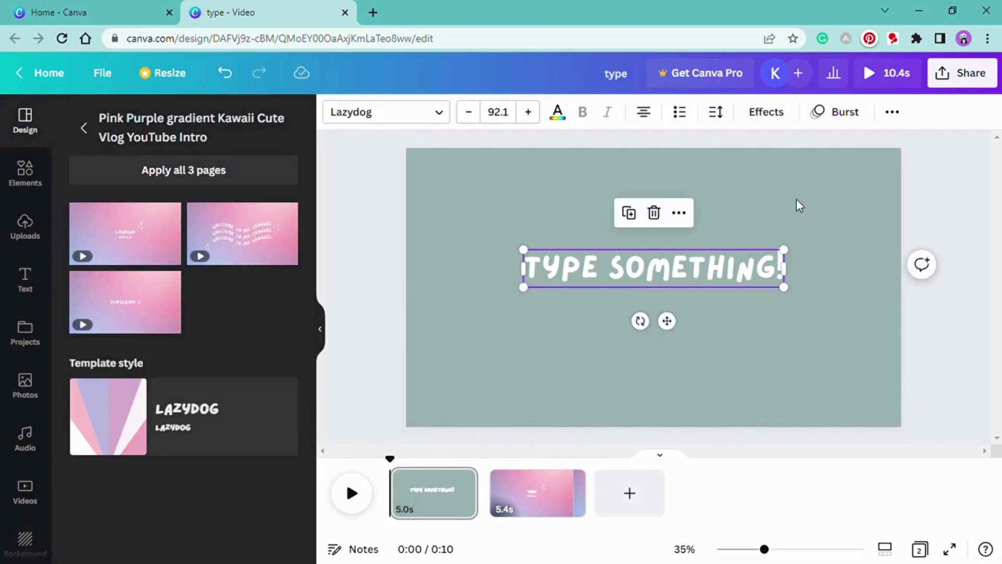
# Add the recently used pink typing-hands graphic to the page, shrink it and place it beneath the left part of "Type Something!".
pyautogui.click(24, 174)
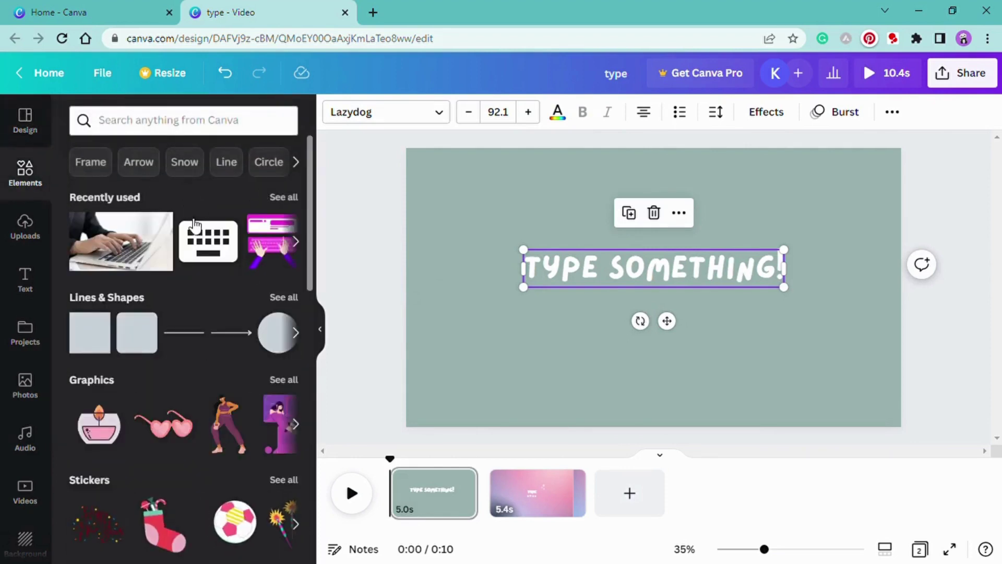
pyautogui.click(264, 219)
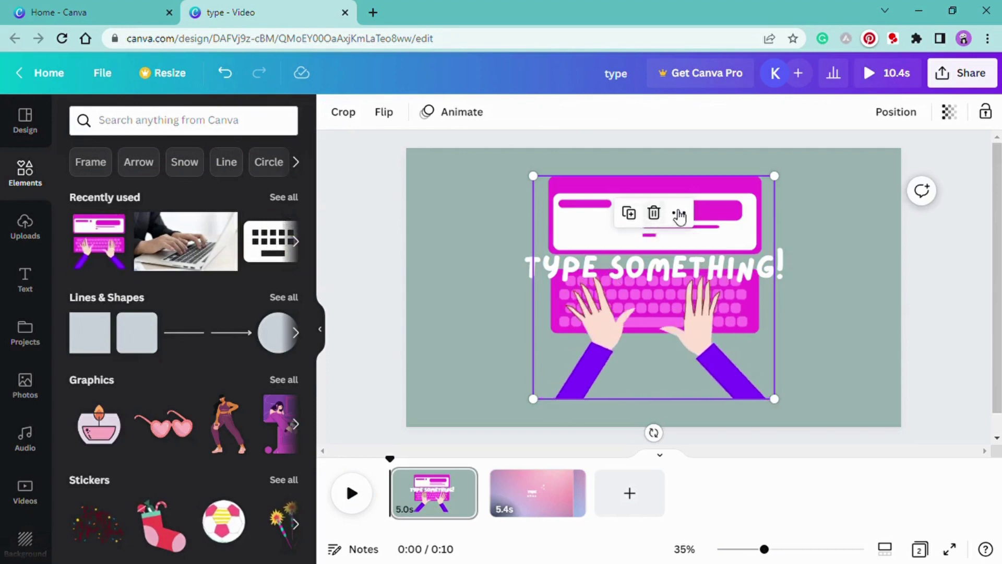
pyautogui.moveTo(775, 177); pyautogui.dragTo(624, 314)
pyautogui.moveTo(571, 349)
pyautogui.mouseDown()
pyautogui.moveTo(520, 343)
pyautogui.moveTo(560, 351)
pyautogui.mouseUp()
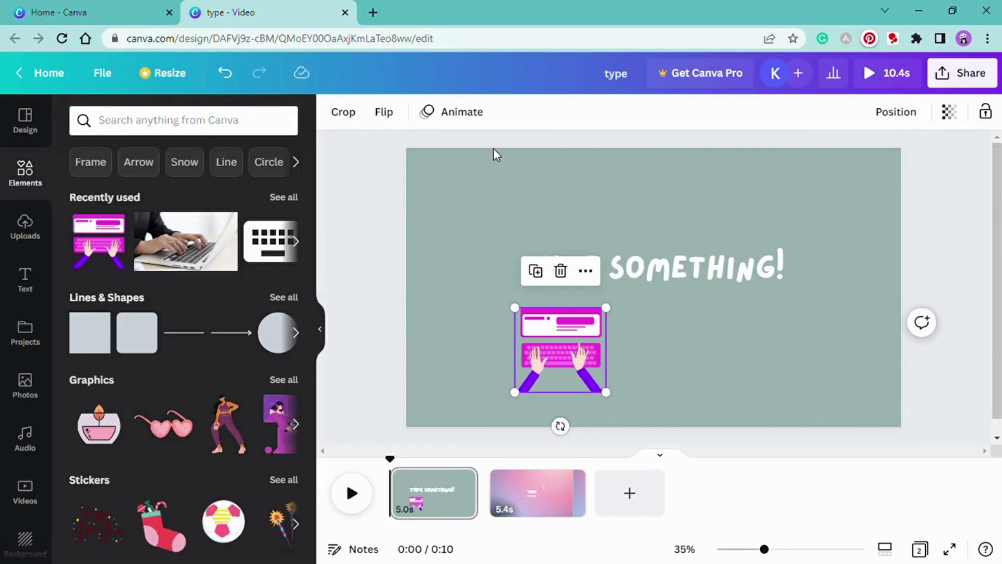
# Try the Rise, Pan and Pop animations on the typing-hands graphic, and apply Rise.
pyautogui.click(465, 116)
pyautogui.click(127, 210)
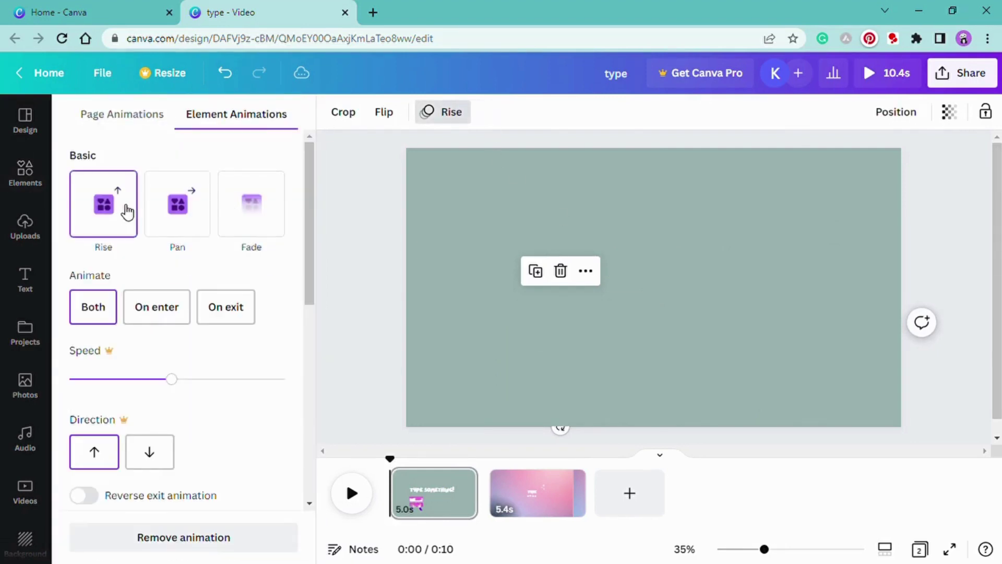
pyautogui.click(183, 207)
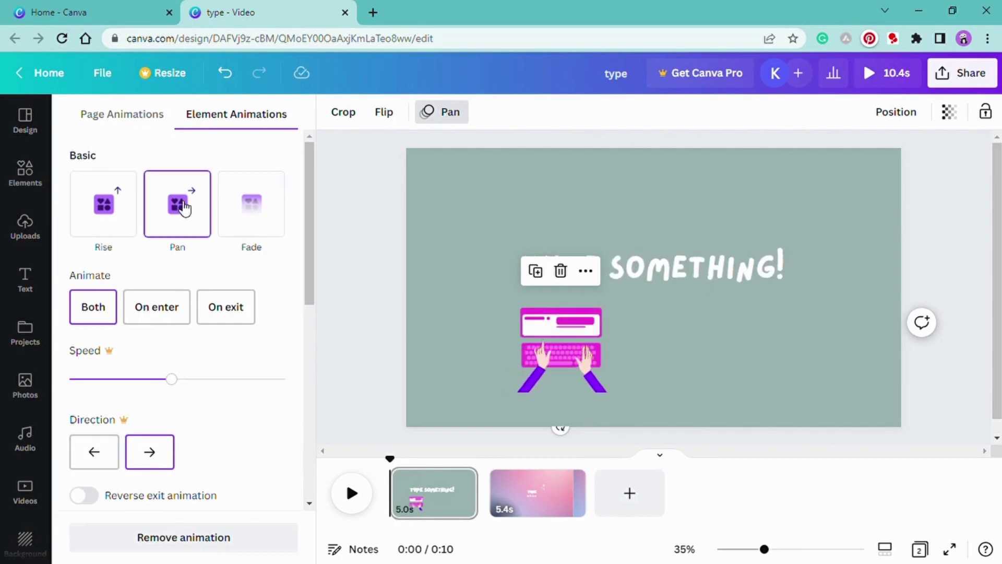
pyautogui.scroll(-5, 256, 258)
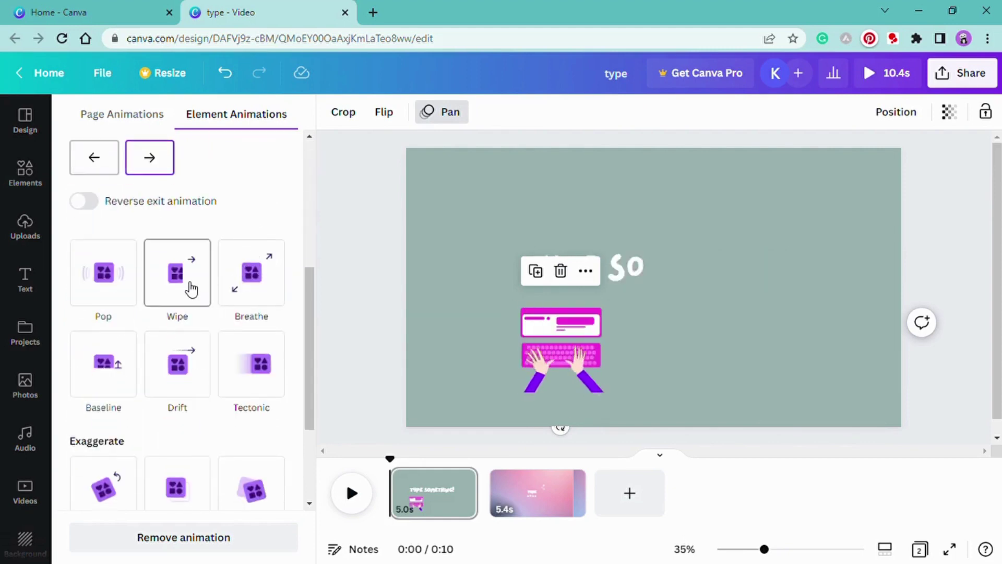
pyautogui.click(89, 288)
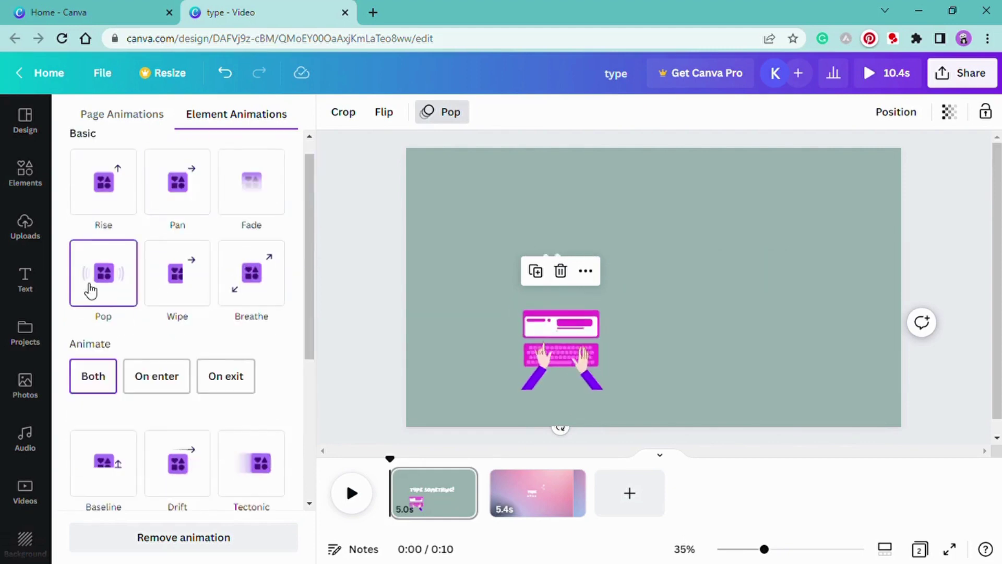
pyautogui.click(104, 210)
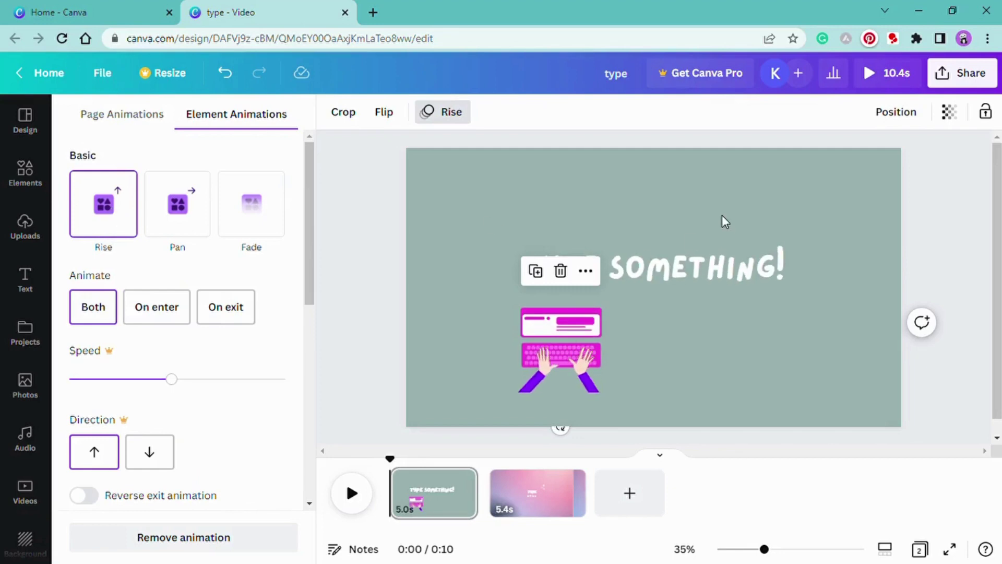
pyautogui.click(605, 330)
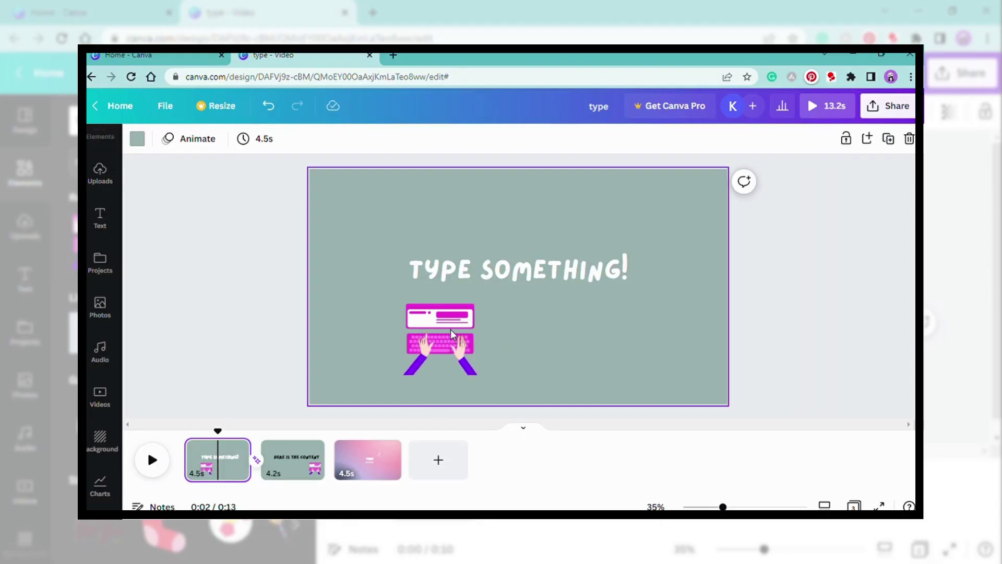
# Crop the screen off the typing-hands graphic, leaving the keyboard and hands, and move it beneath the right part of the text.
pyautogui.click(452, 334)
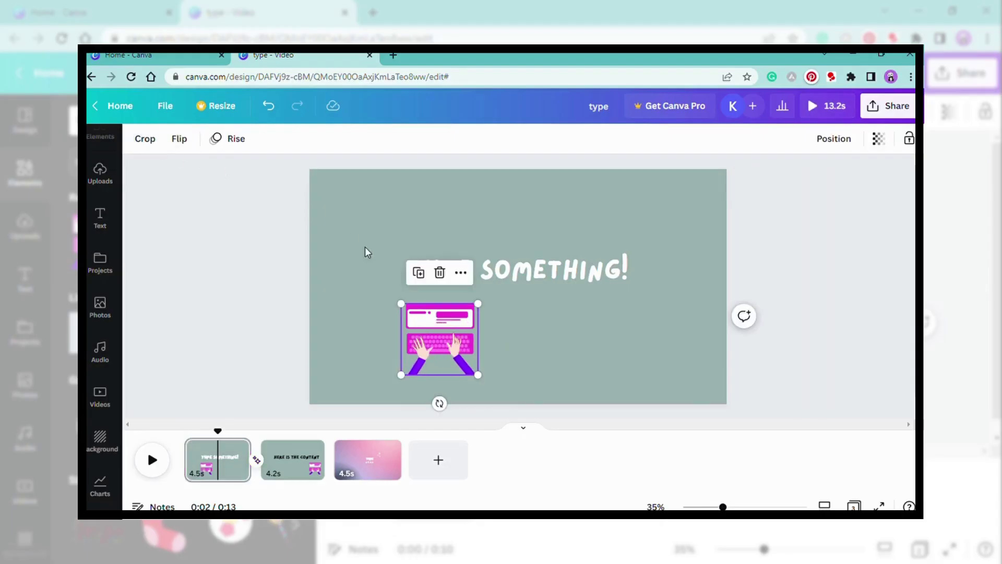
pyautogui.click(146, 139)
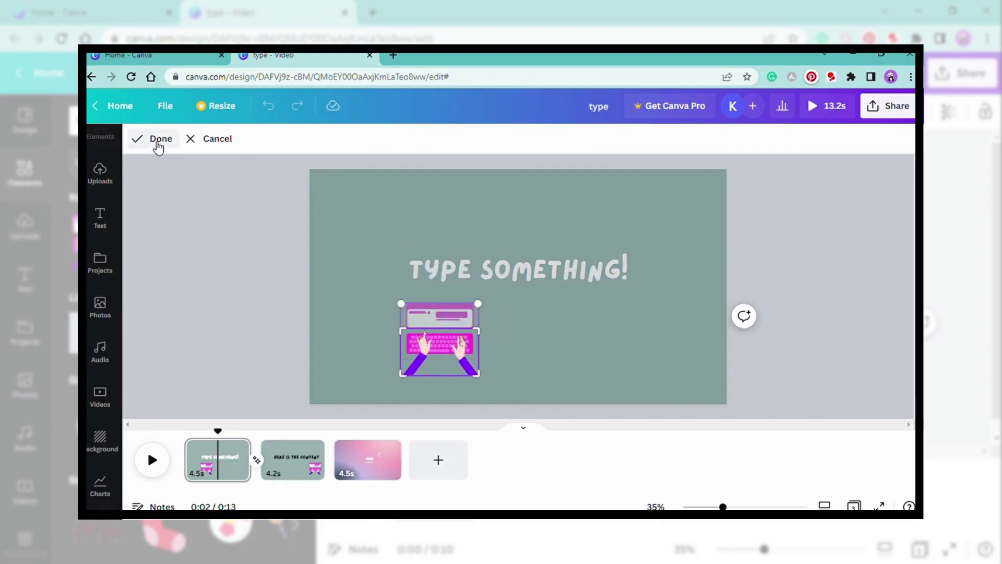
pyautogui.click(158, 141)
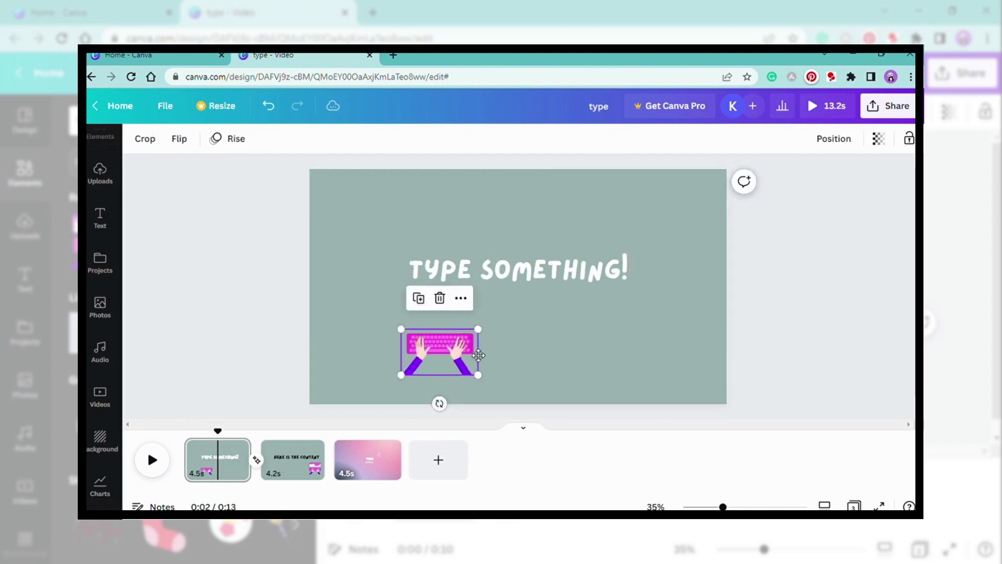
pyautogui.moveTo(456, 355); pyautogui.dragTo(566, 330)
# Flip the cropped keyboard-and-hands graphic vertically, and flip it back.
pyautogui.click(183, 140)
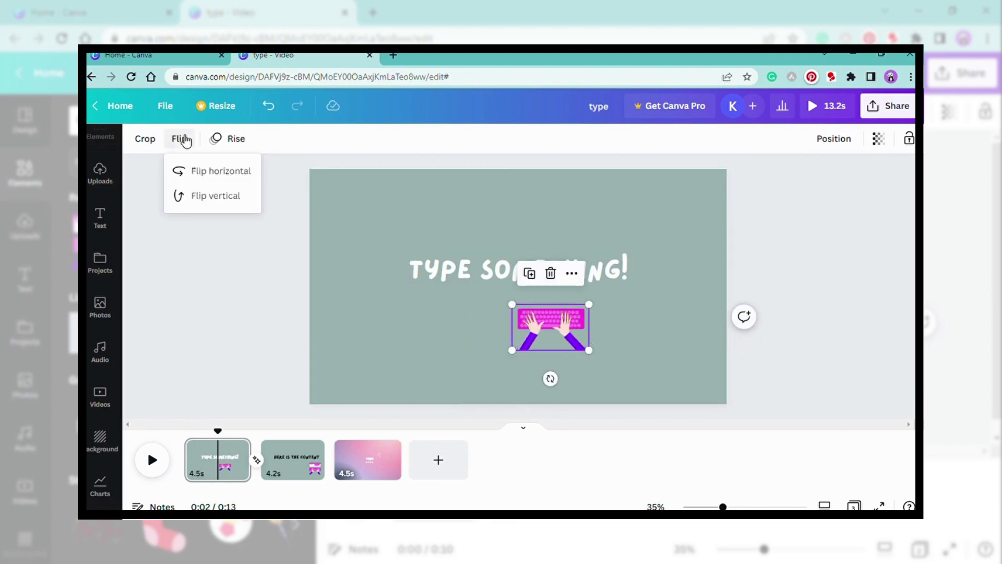
pyautogui.click(220, 202)
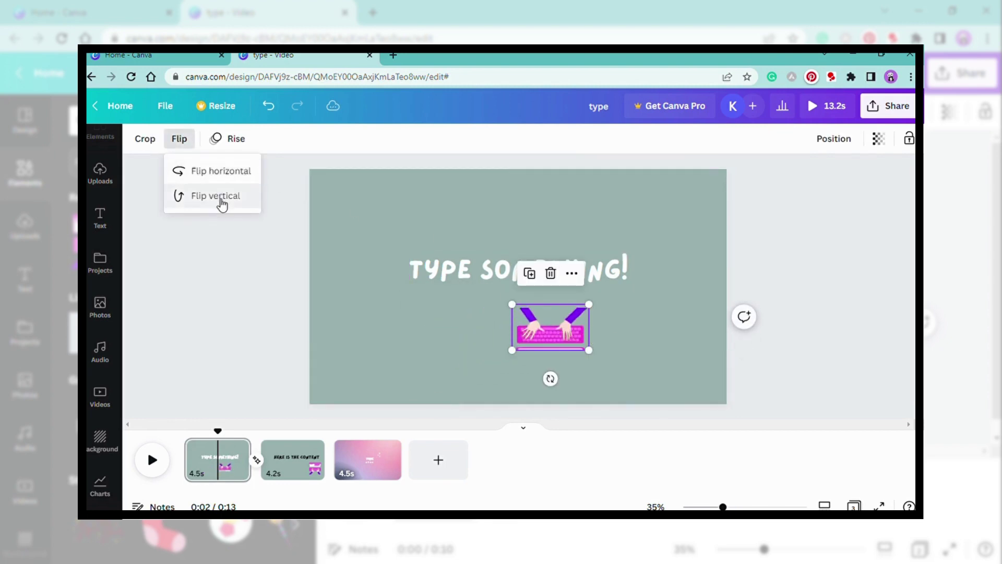
pyautogui.click(221, 201)
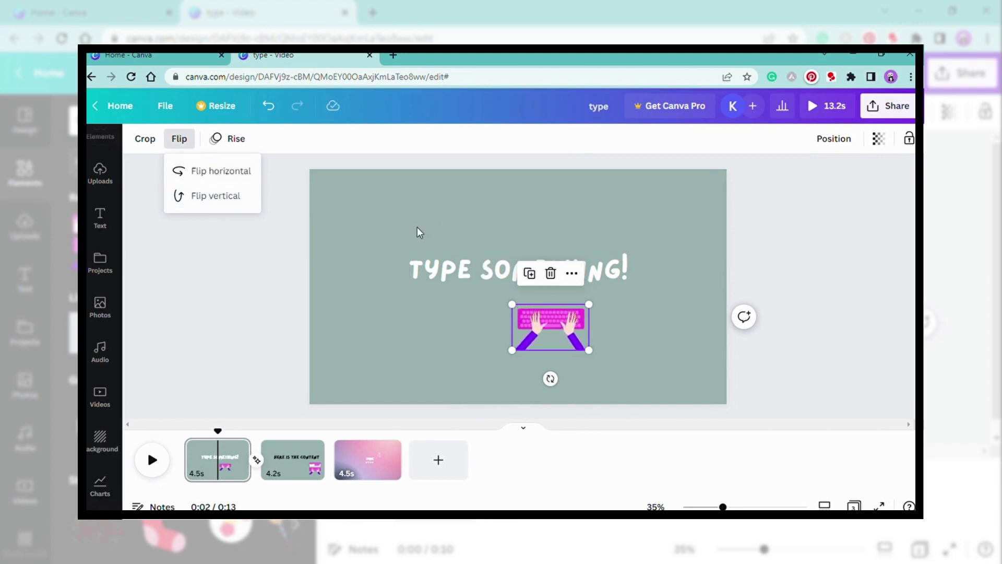
# Restore the cropped-off screen of the typing-hands graphic, and move the graphic back beneath the left part of the text.
pyautogui.click(443, 217)
pyautogui.click(530, 306)
pyautogui.doubleClick(531, 305)
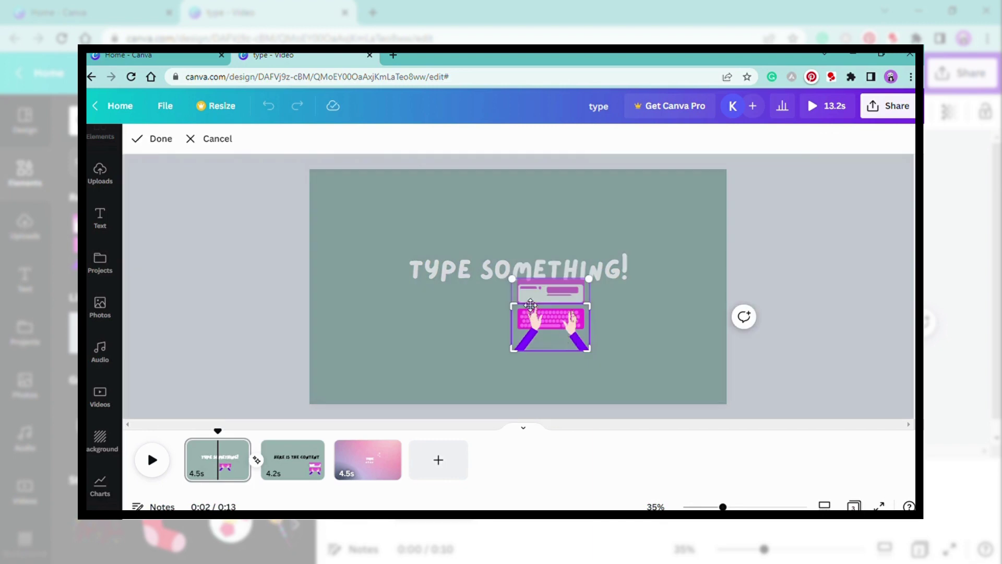
pyautogui.click(725, 331)
pyautogui.click(710, 334)
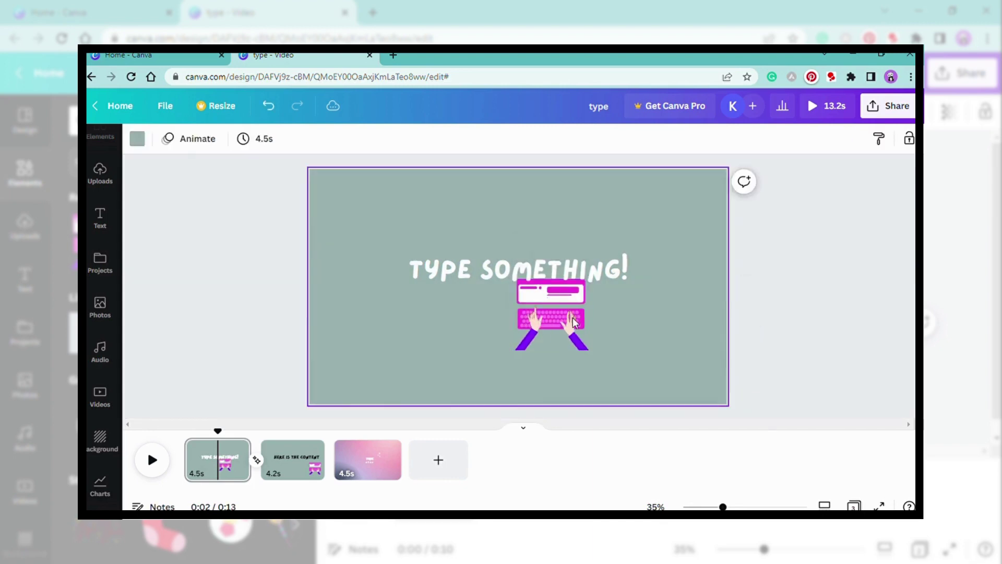
pyautogui.moveTo(535, 321); pyautogui.dragTo(432, 350)
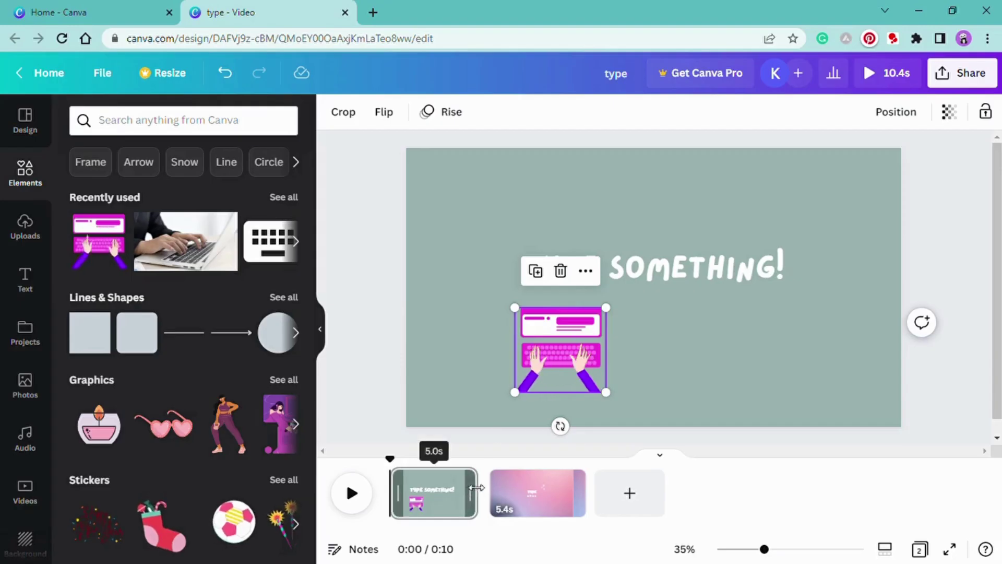
# Show the typing-hands graphic's timing, trim its start so it appears later than the text, and preview the page.
pyautogui.click(462, 479)
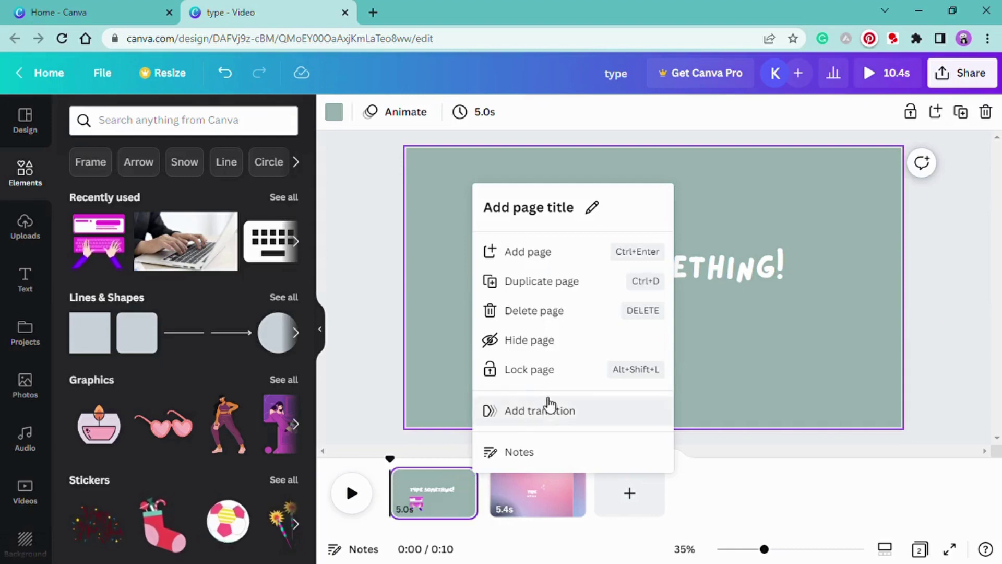
pyautogui.click(693, 289)
pyautogui.click(590, 334)
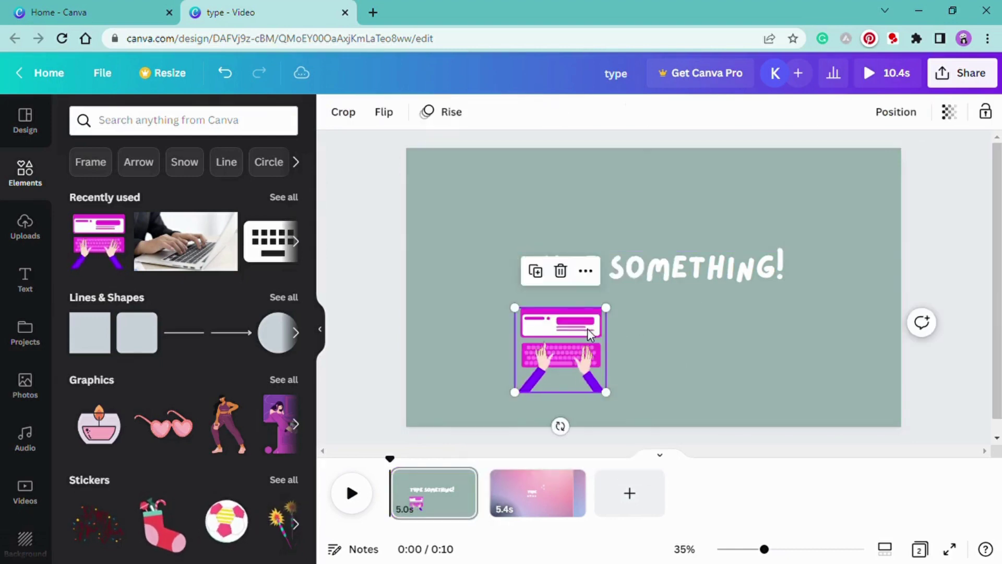
pyautogui.click(587, 271)
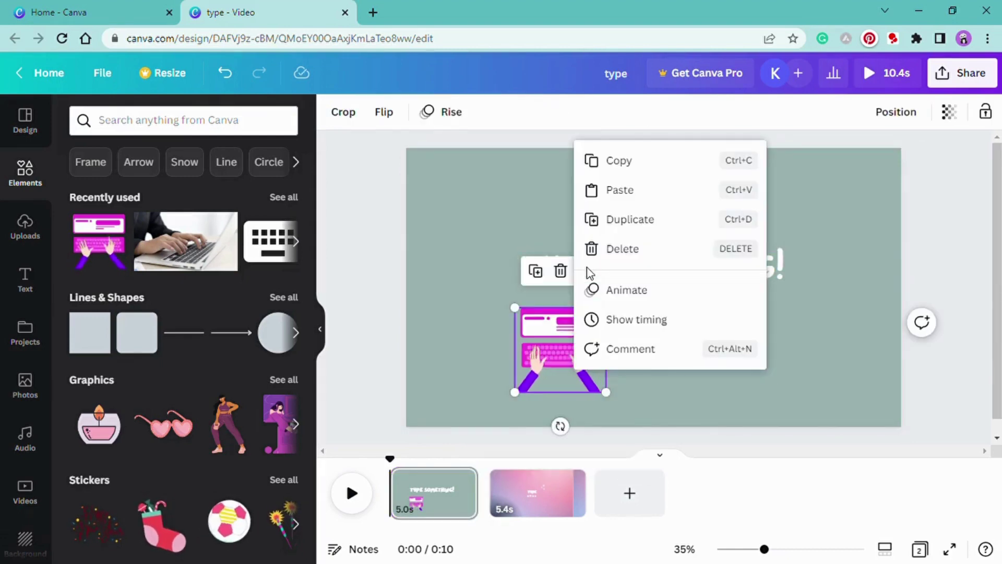
pyautogui.click(629, 320)
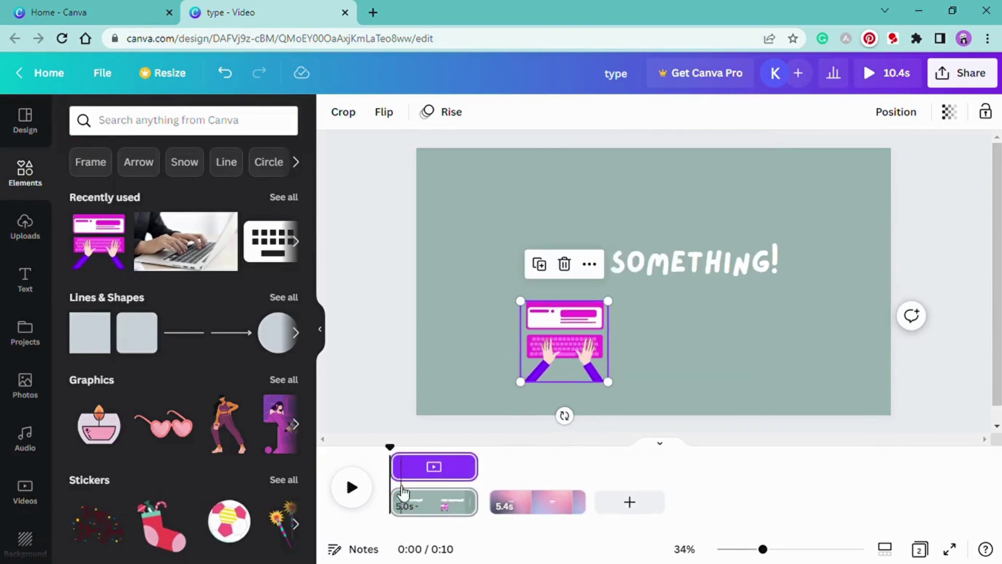
pyautogui.moveTo(403, 468); pyautogui.dragTo(424, 468)
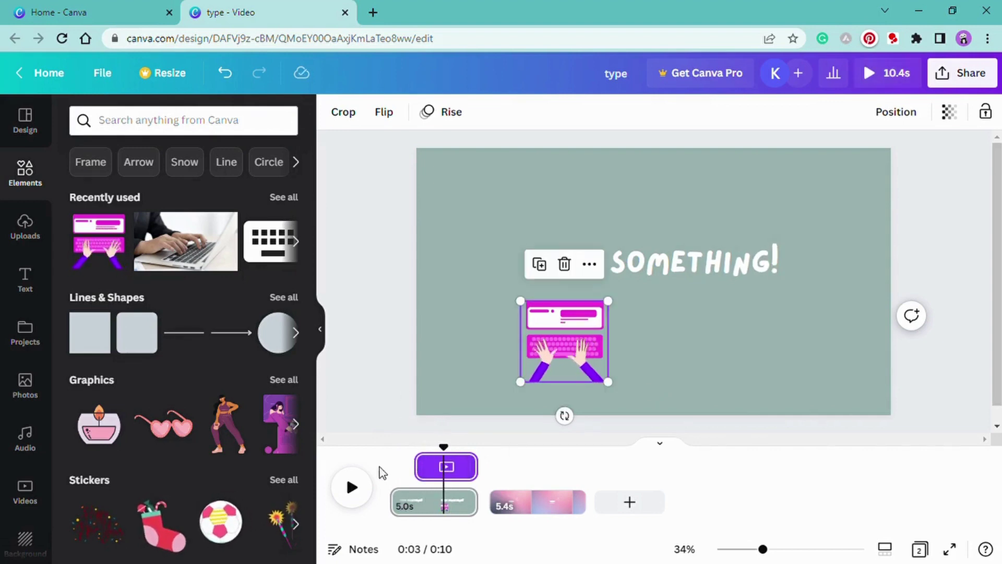
pyautogui.click(366, 496)
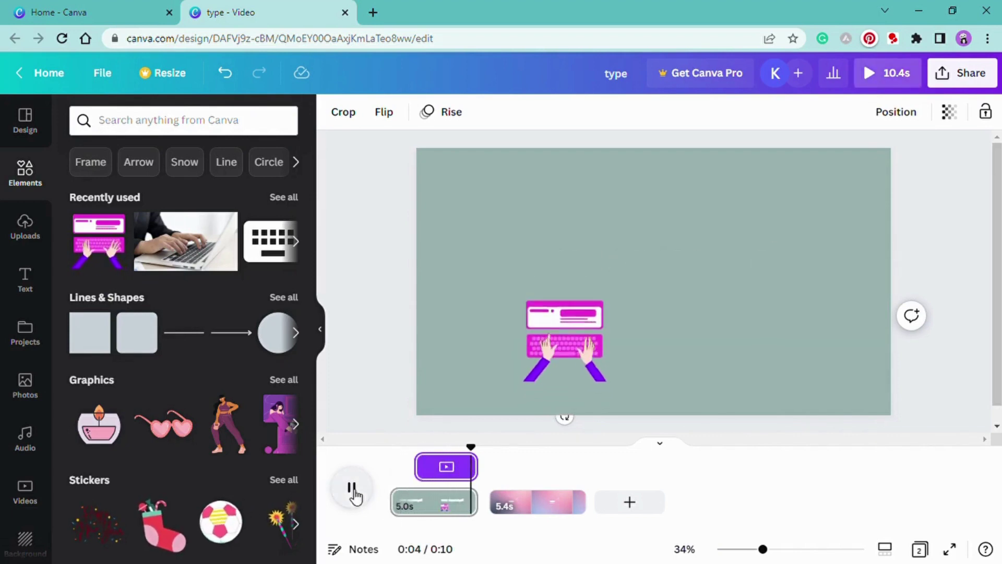
pyautogui.click(449, 472)
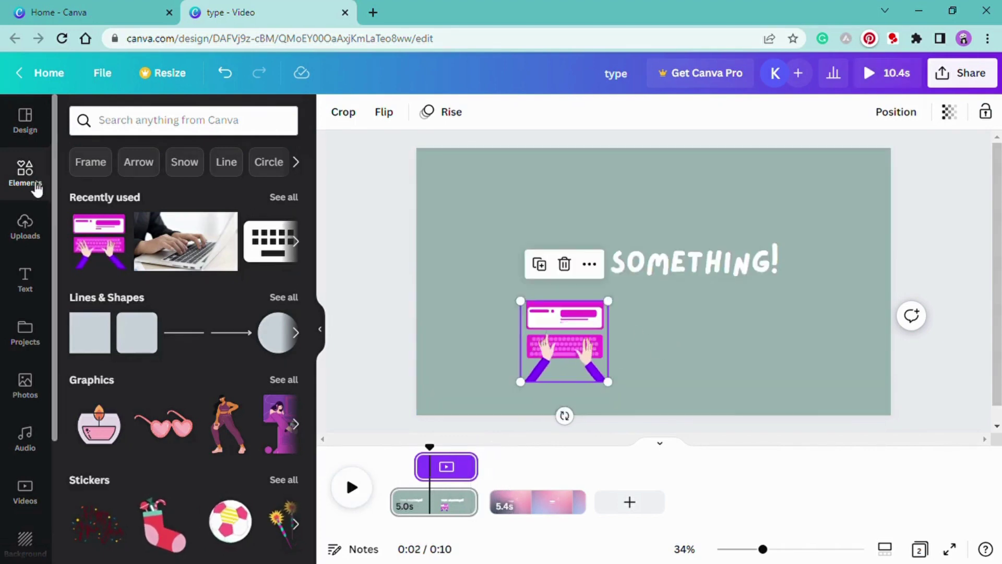
# Search the elements for "type" graphics and add the solid black keyboard graphic to the page.
pyautogui.click(130, 124)
pyautogui.write('type')
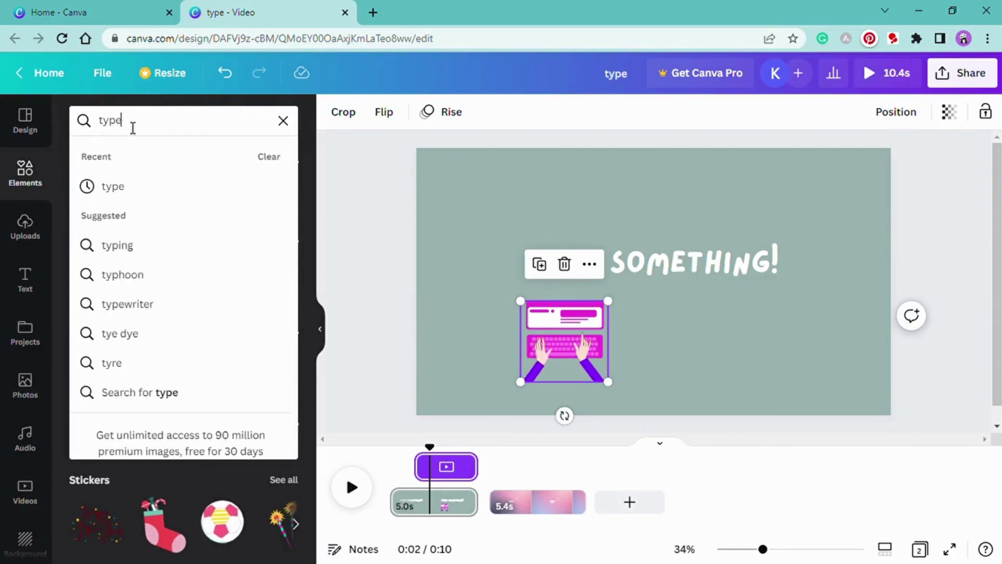
pyautogui.press('Return')
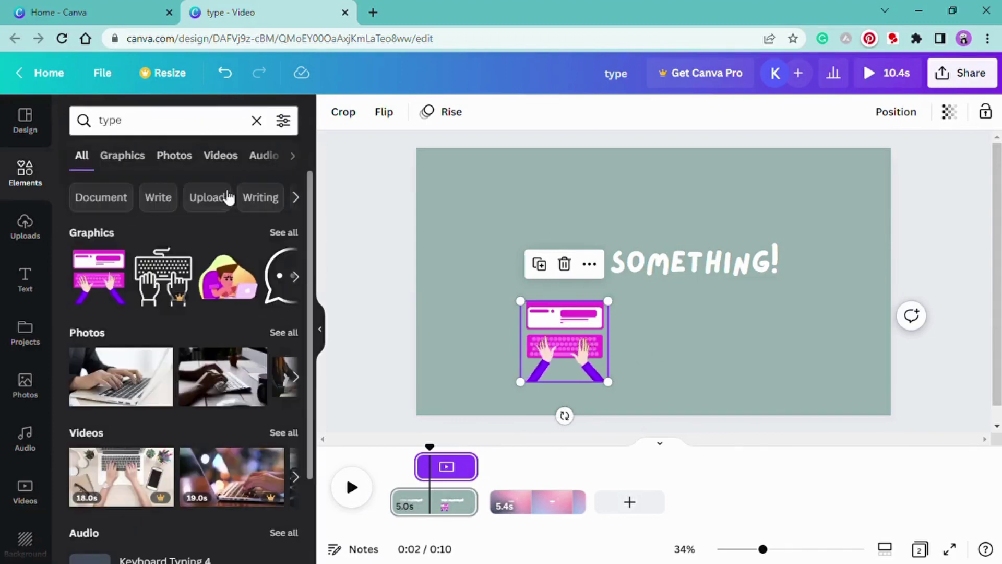
pyautogui.click(131, 156)
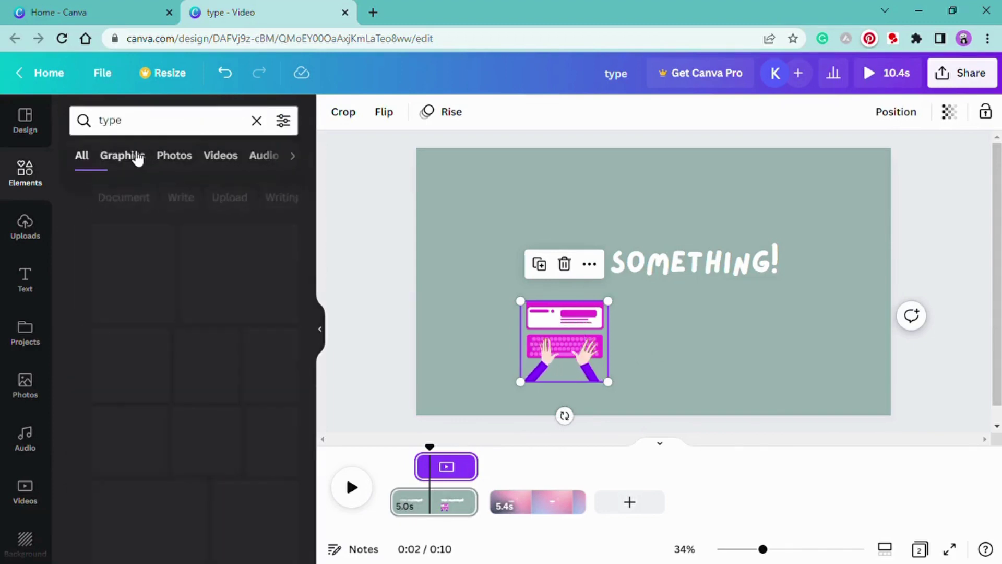
pyautogui.scroll(-1, 124, 324)
pyautogui.scroll(-3, 125, 323)
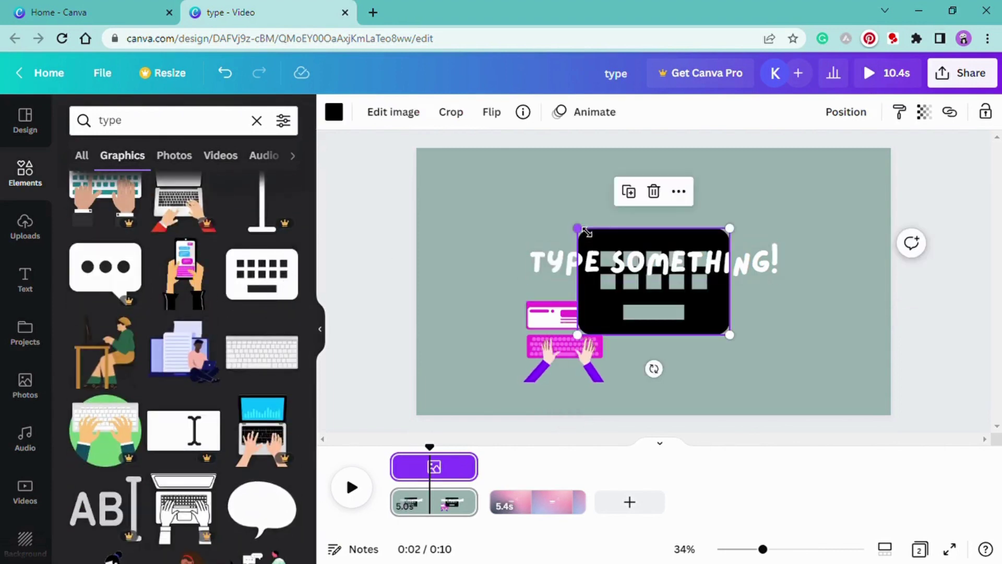
# Shrink the black keyboard graphic beneath the right part of the text and apply the Rise animation to it.
pyautogui.moveTo(577, 228); pyautogui.dragTo(703, 340)
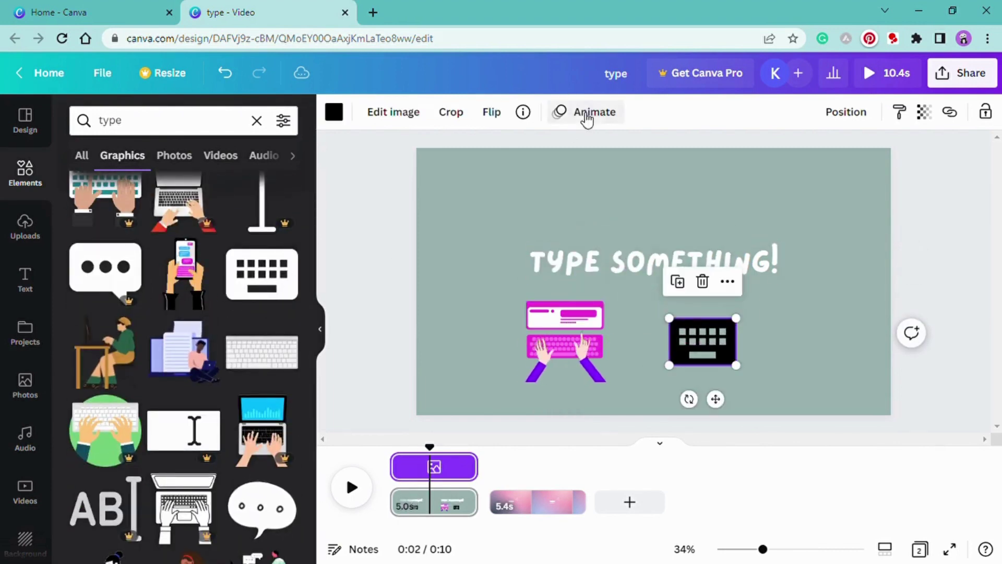
pyautogui.click(587, 113)
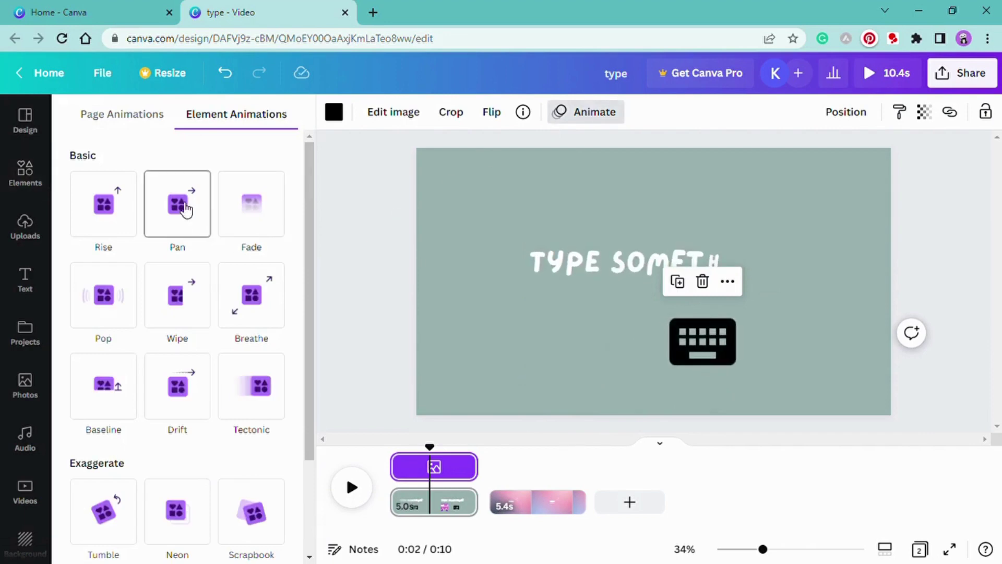
pyautogui.click(104, 208)
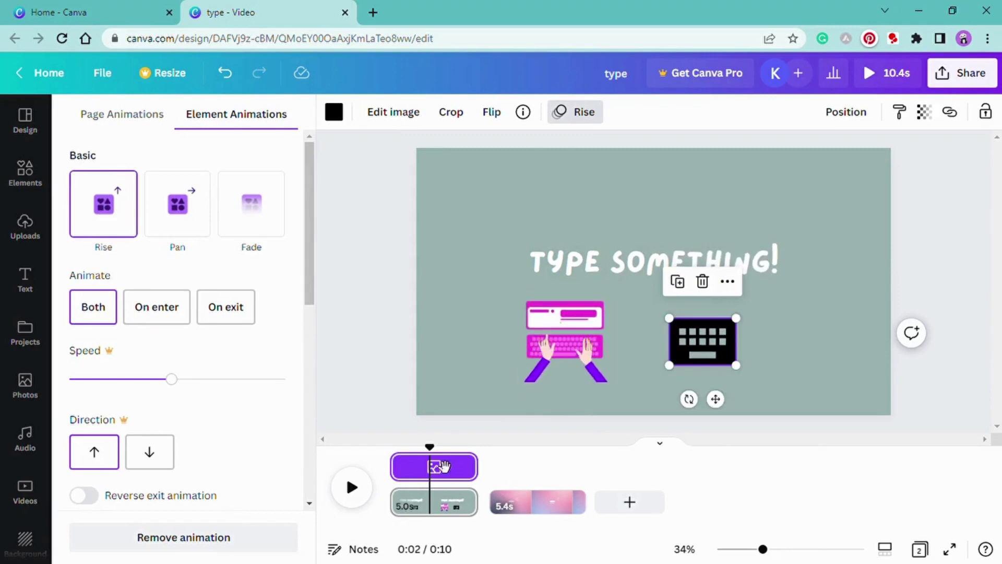
# Add a blank grey-green page between the "Type Something!" page and the pink page, and reselect the first page.
pyautogui.moveTo(482, 497); pyautogui.dragTo(509, 502)
pyautogui.click(475, 475)
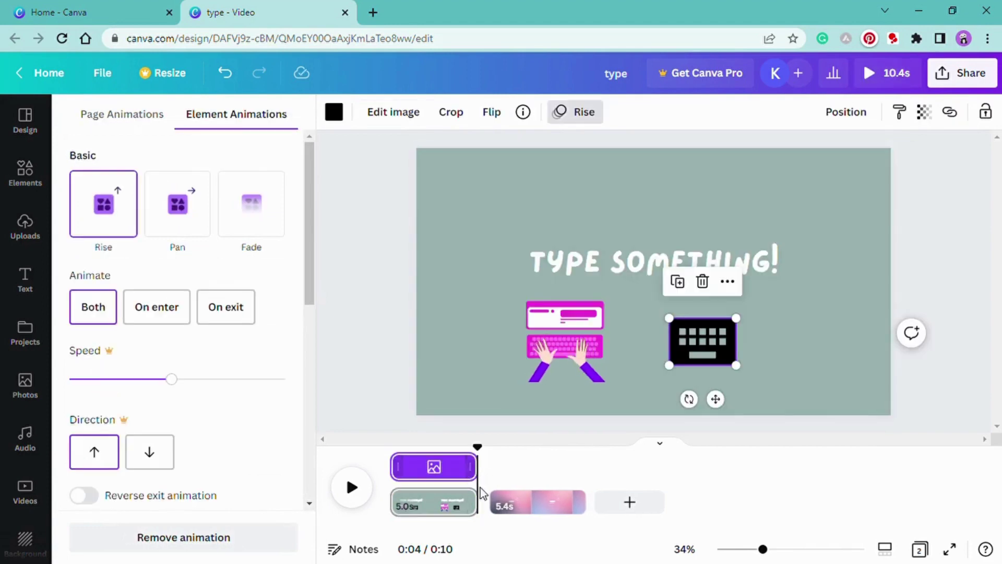
pyautogui.click(491, 491)
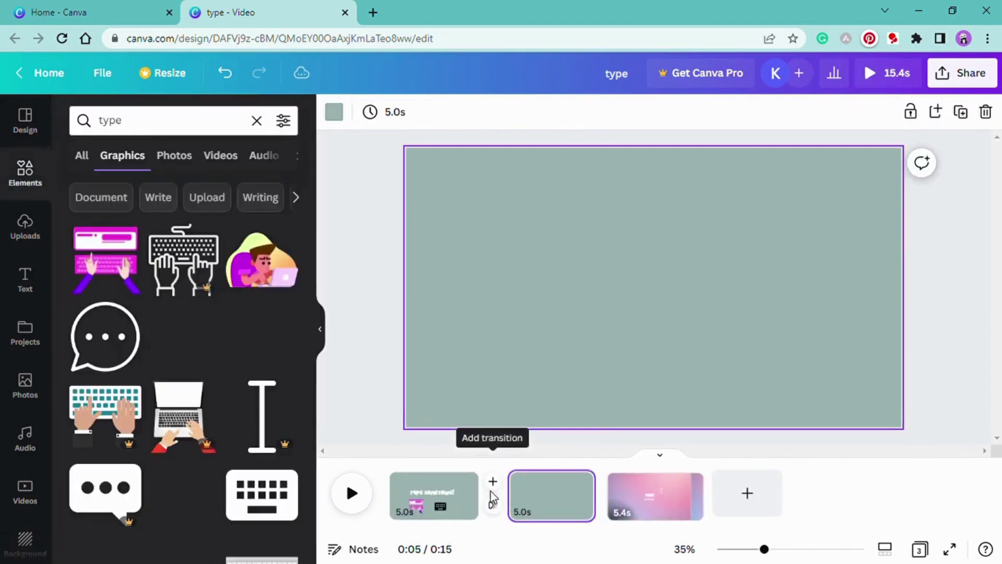
pyautogui.click(423, 496)
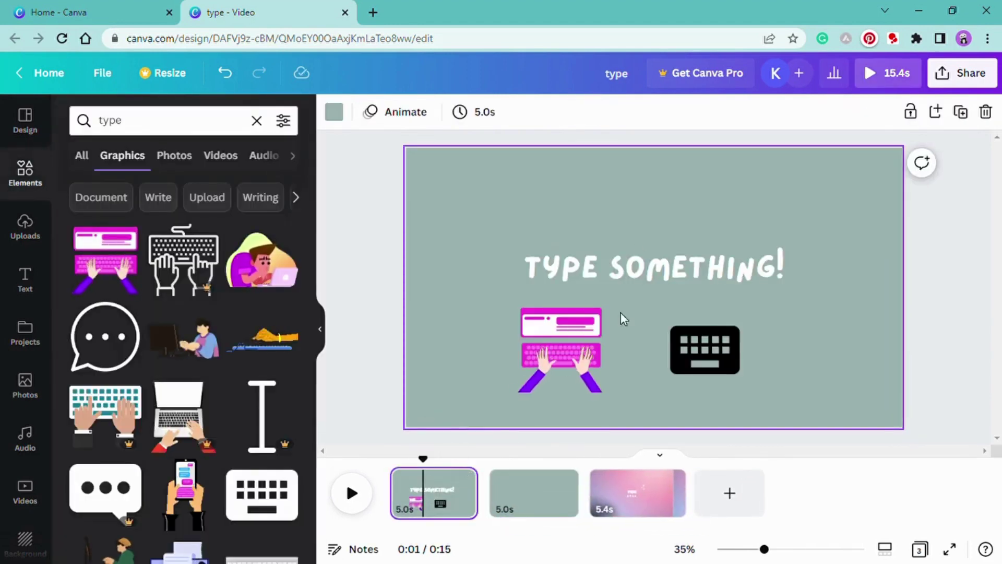
# Add the text "Here is the content" to the blank grey-green second page and centre it on the page.
pyautogui.click(536, 493)
pyautogui.press('t')
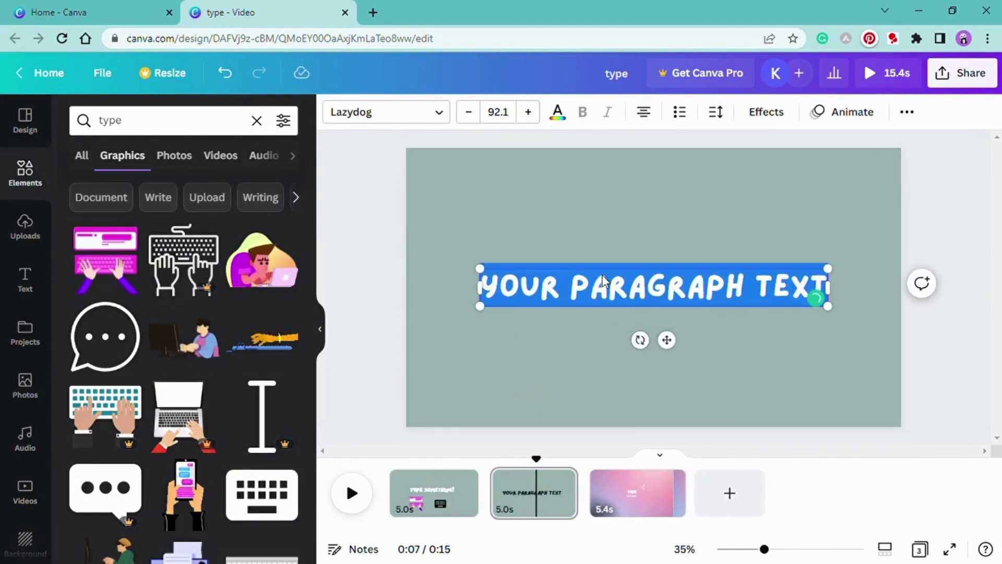
pyautogui.write('HERE IS T')
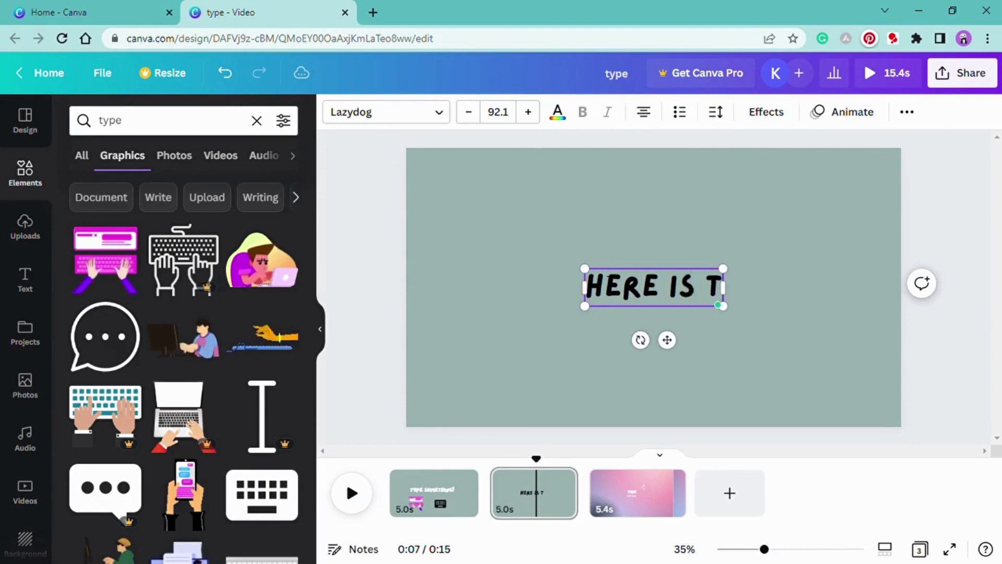
pyautogui.write('HE CONTENT')
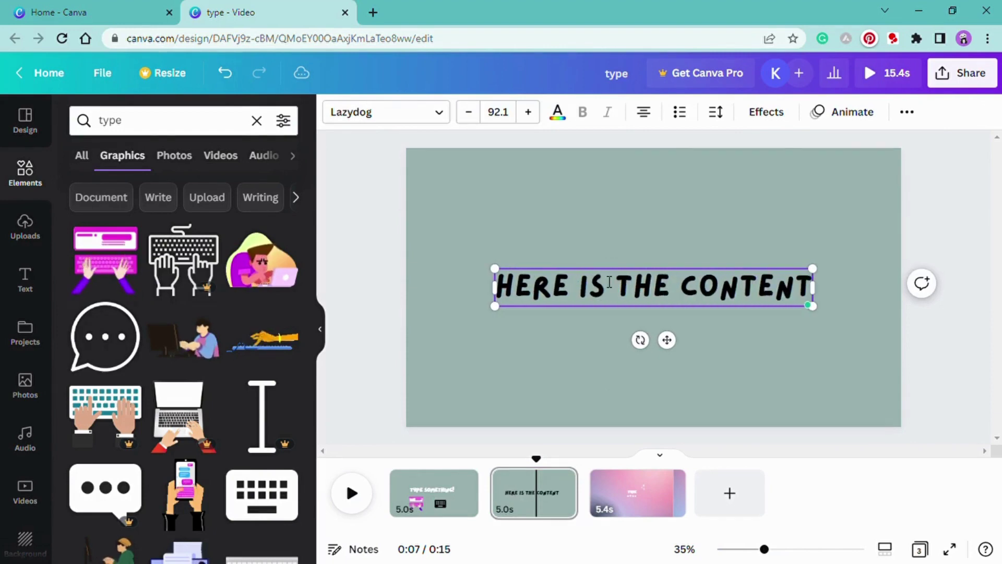
pyautogui.click(704, 202)
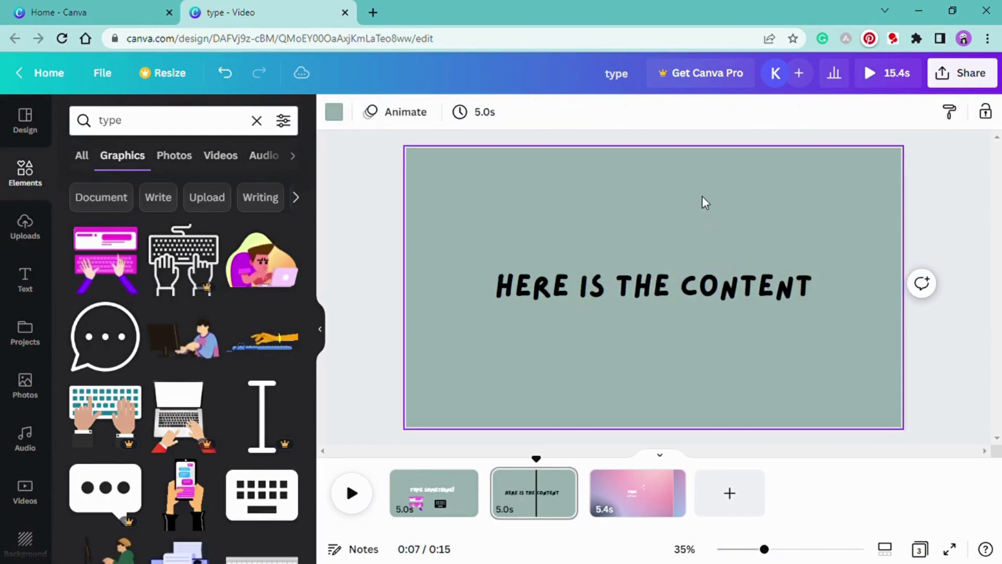
pyautogui.moveTo(664, 295); pyautogui.dragTo(666, 285)
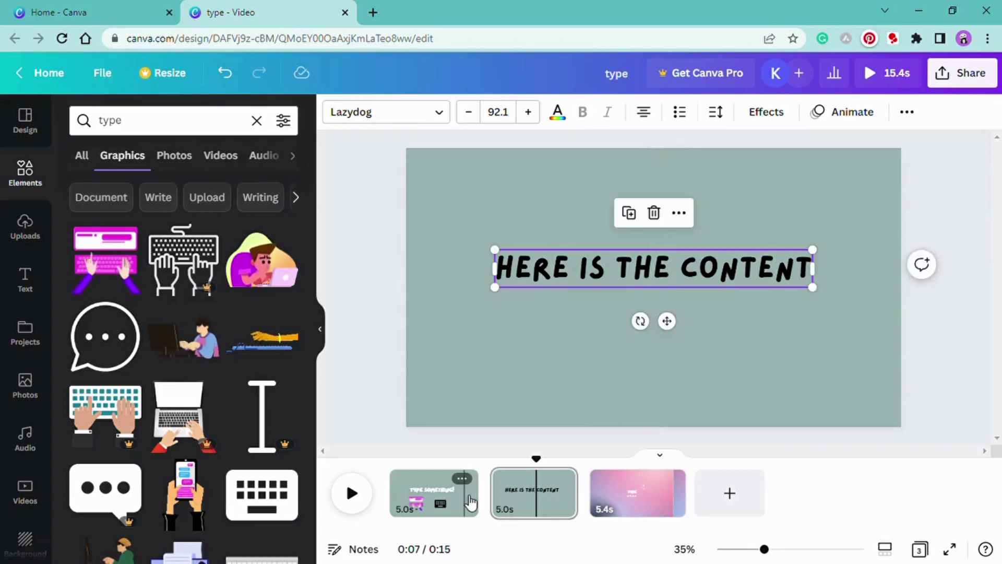
# Copy the typing-hands graphic from the first page onto the second page and place it beneath the right end of the text.
pyautogui.click(441, 508)
pyautogui.click(539, 359)
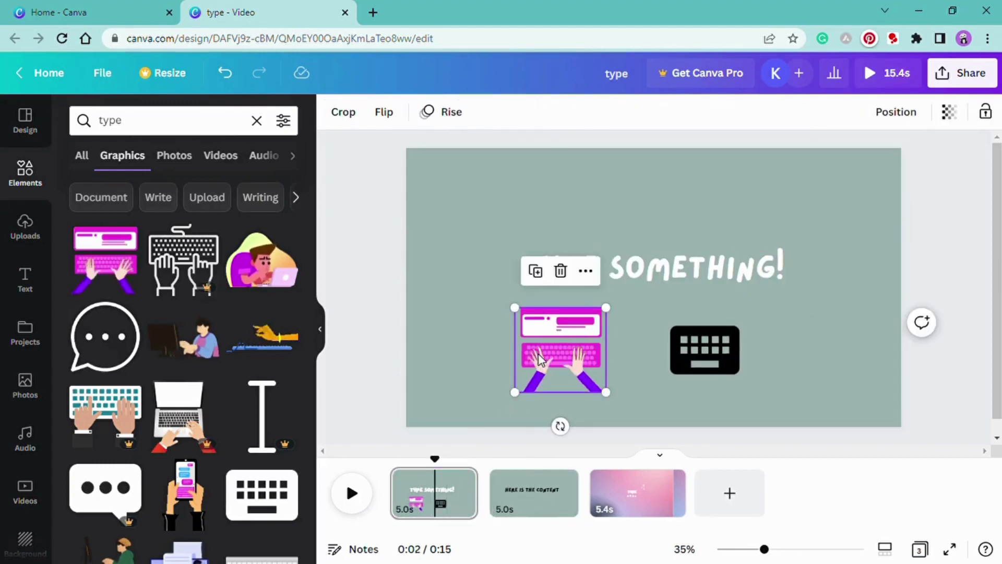
pyautogui.click(564, 469)
pyautogui.hotkey('ctrl', 'v')
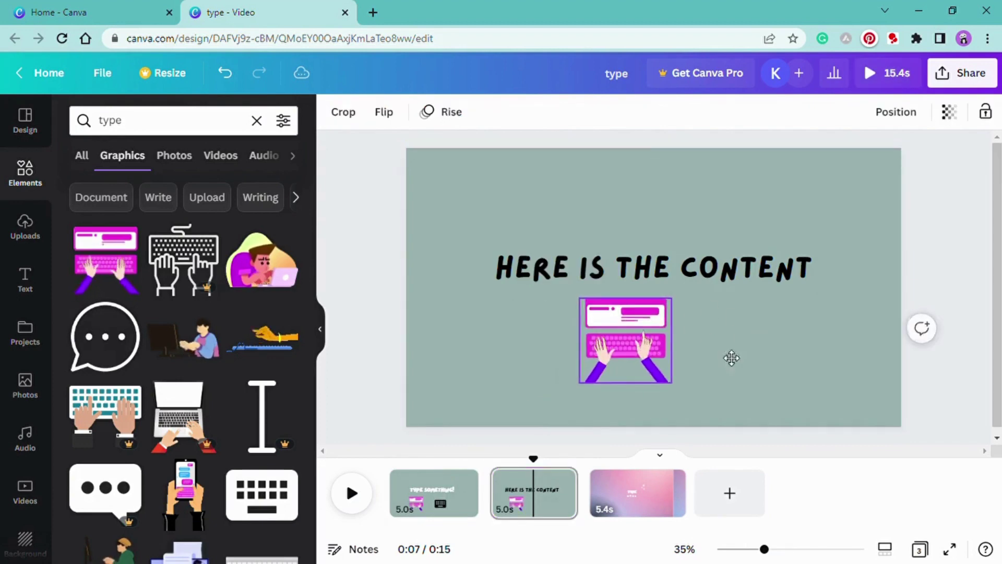
pyautogui.moveTo(731, 357); pyautogui.dragTo(764, 343)
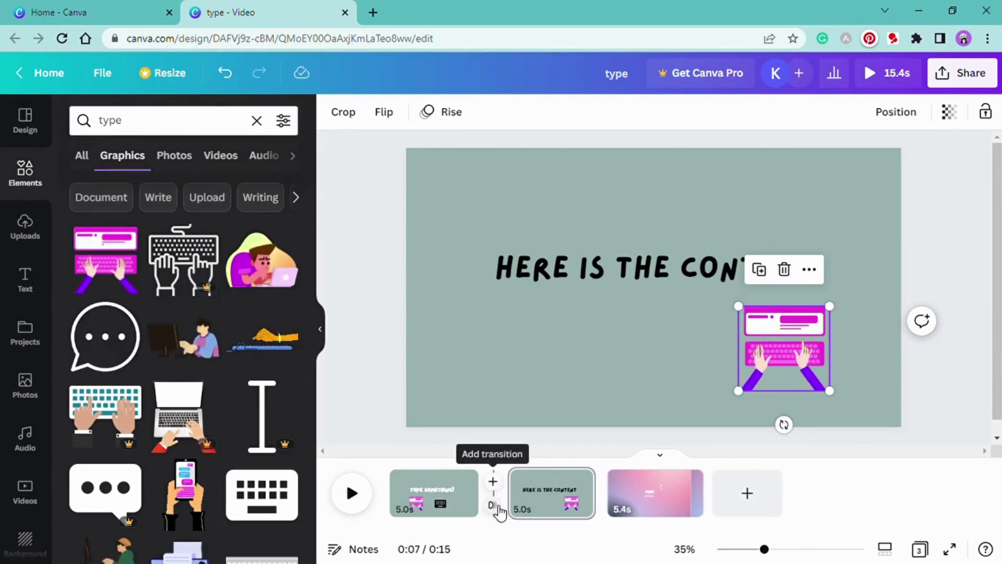
# Add a Color Wipe transition between the first two pages and change its first colour from pink to black.
pyautogui.click(499, 509)
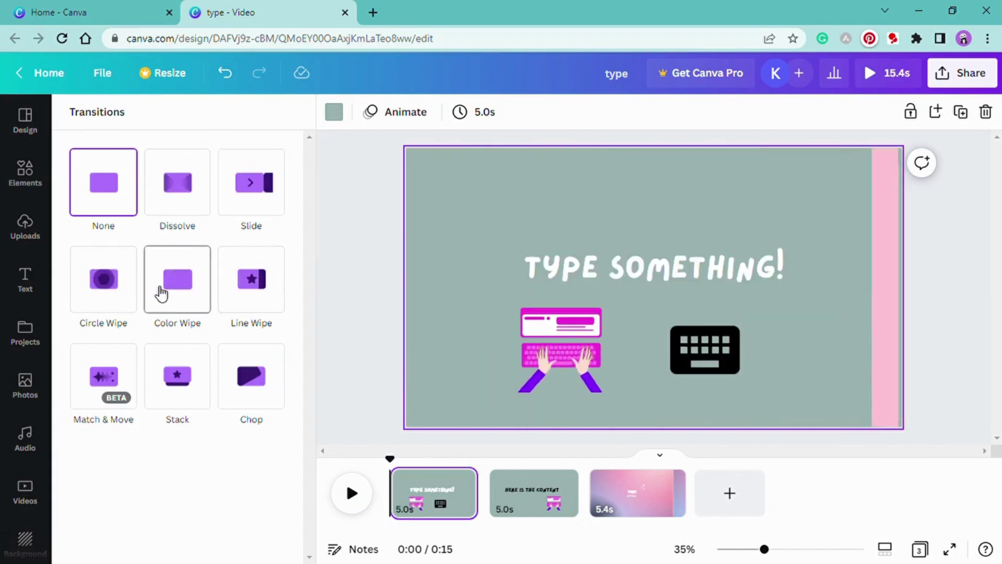
pyautogui.click(182, 292)
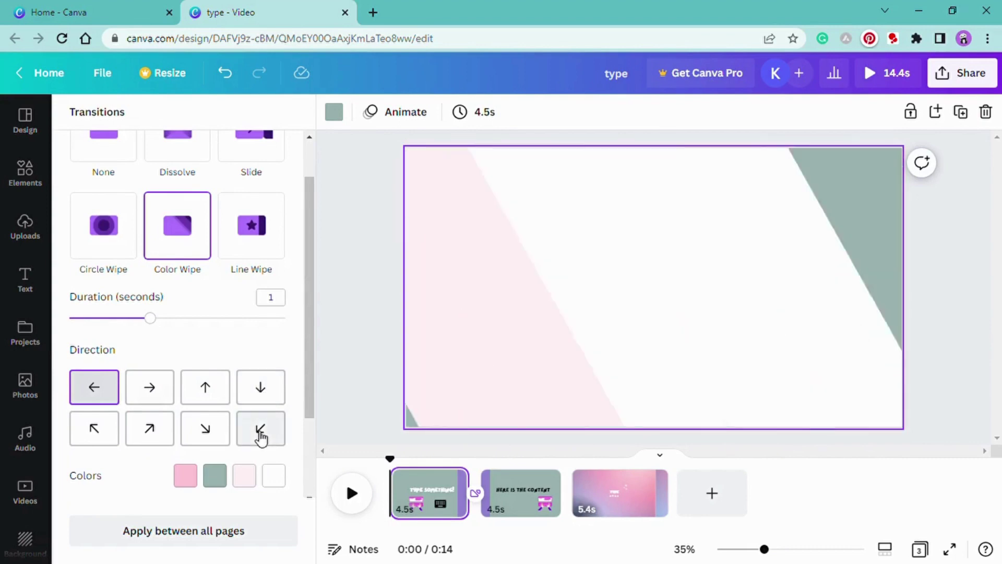
pyautogui.scroll(-3, 186, 459)
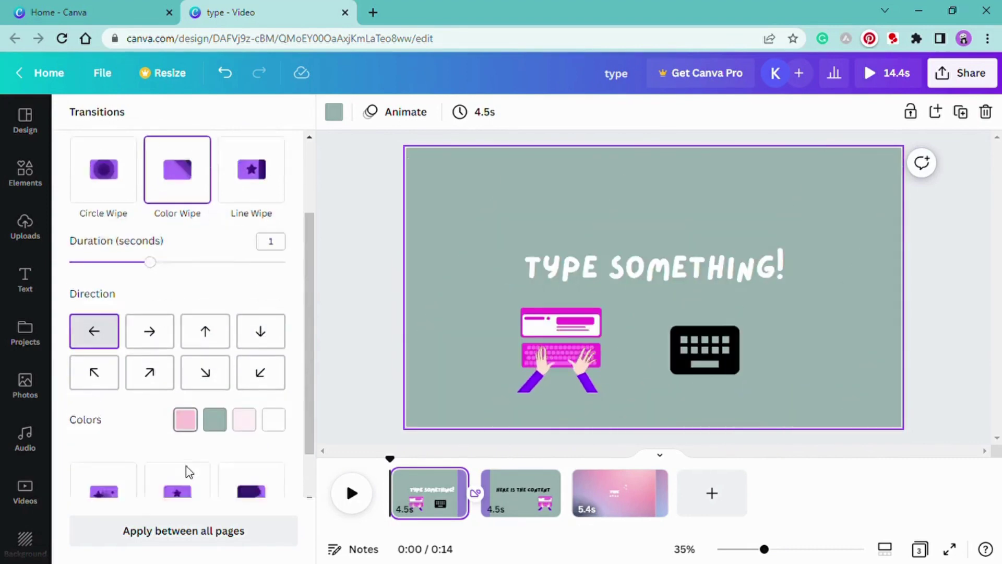
pyautogui.click(186, 360)
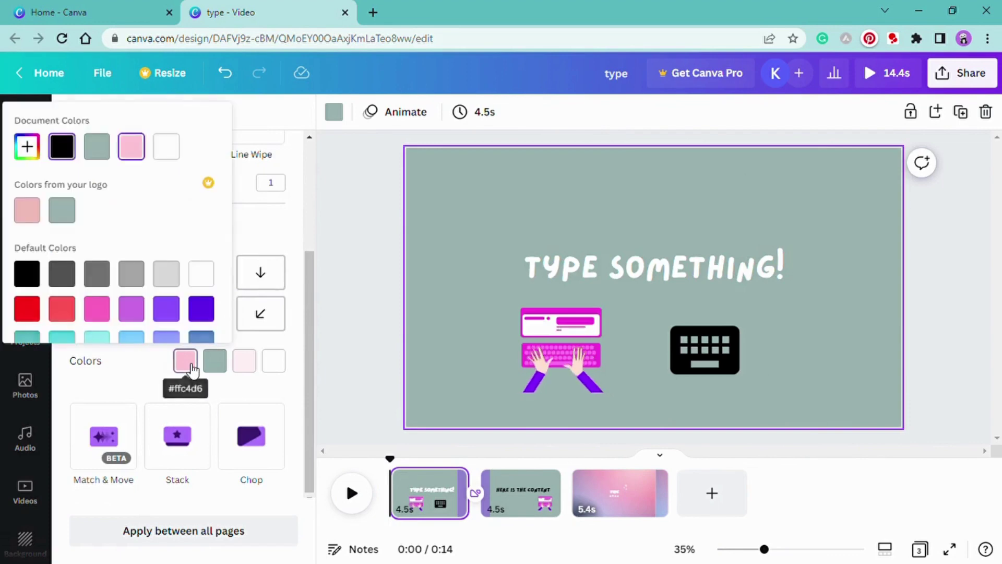
pyautogui.click(72, 153)
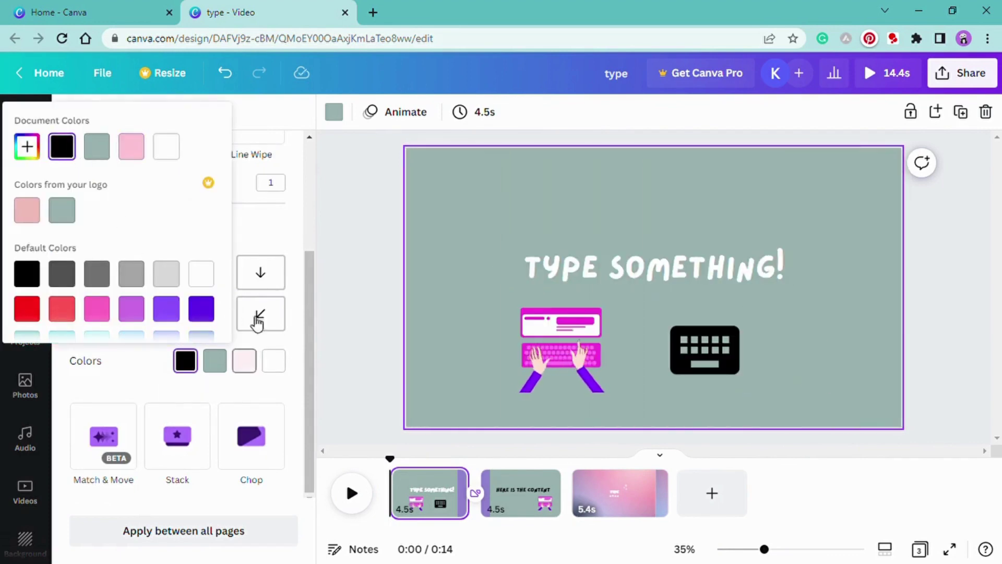
pyautogui.click(275, 230)
# Try the Chop transition between the first two pages, and switch to Dissolve with a duration of 1.5 seconds.
pyautogui.click(196, 439)
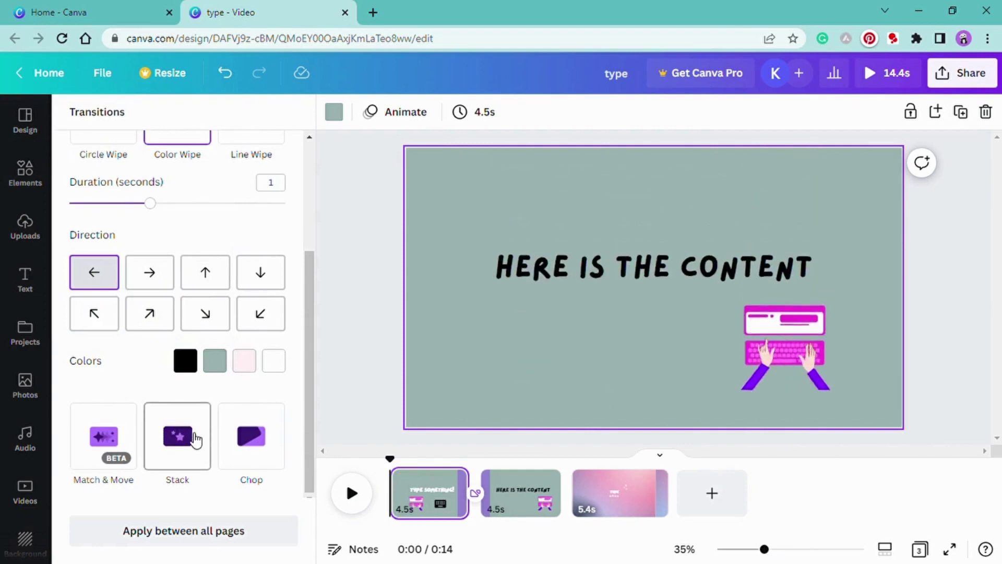
pyautogui.click(254, 437)
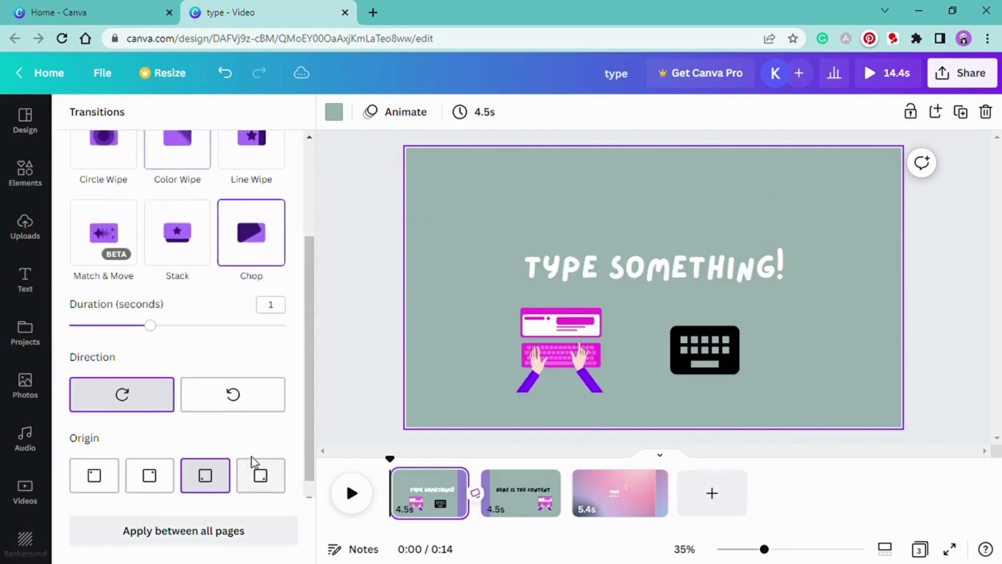
pyautogui.scroll(2, 153, 374)
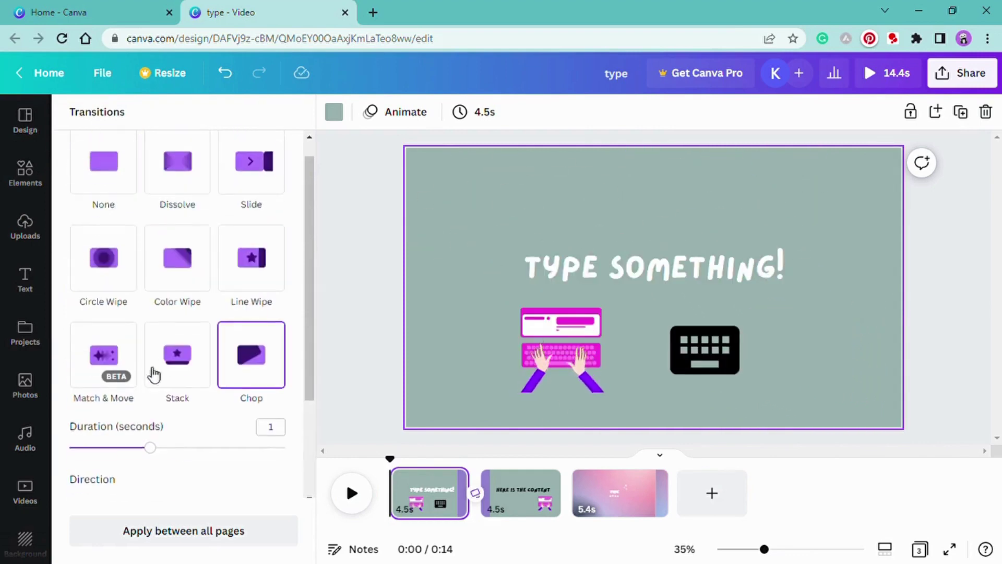
pyautogui.click(200, 206)
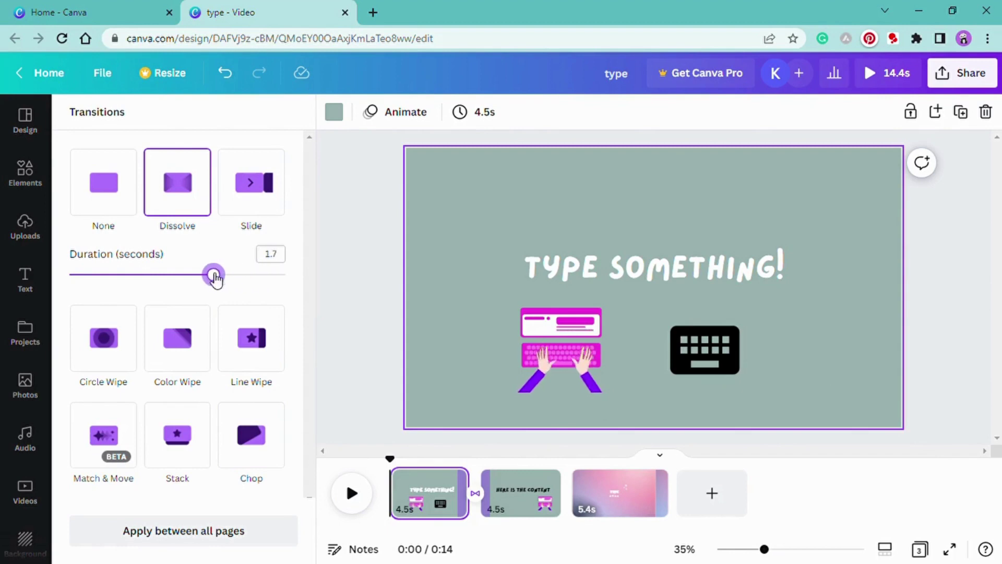
pyautogui.moveTo(214, 277); pyautogui.dragTo(196, 275)
# Try the Slide and Color Wipe transitions between the first two pages.
pyautogui.click(260, 183)
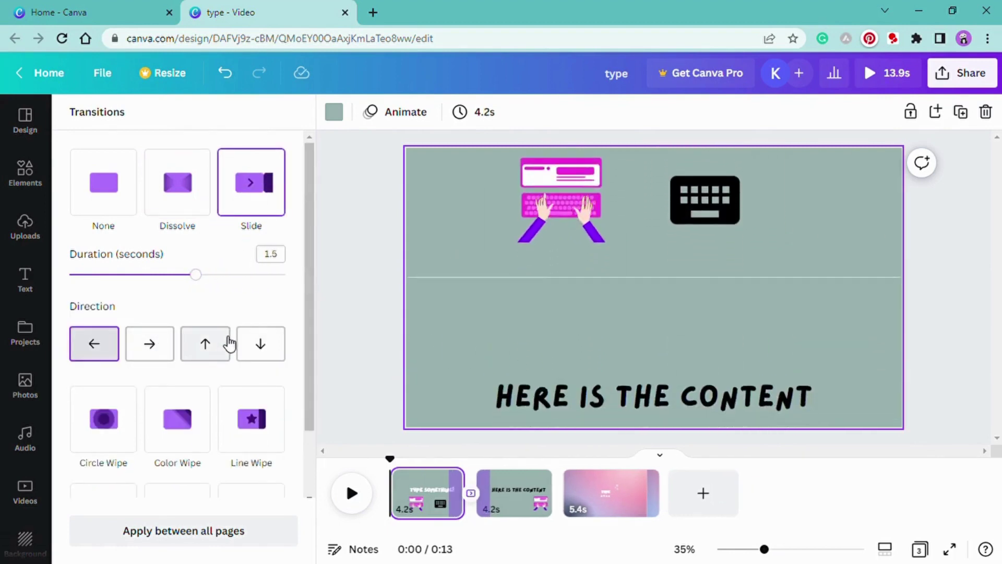
pyautogui.scroll(-2, 209, 364)
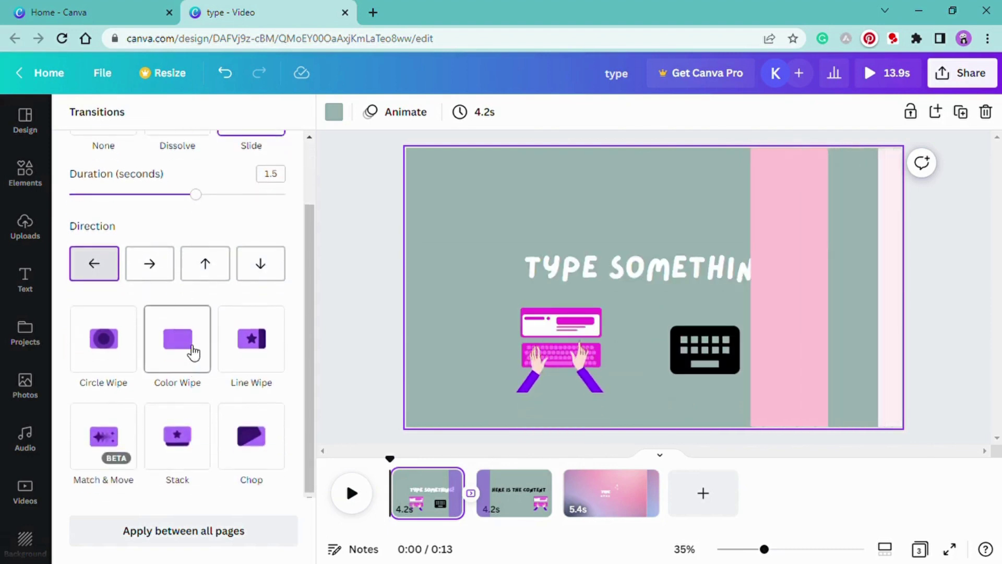
pyautogui.click(193, 353)
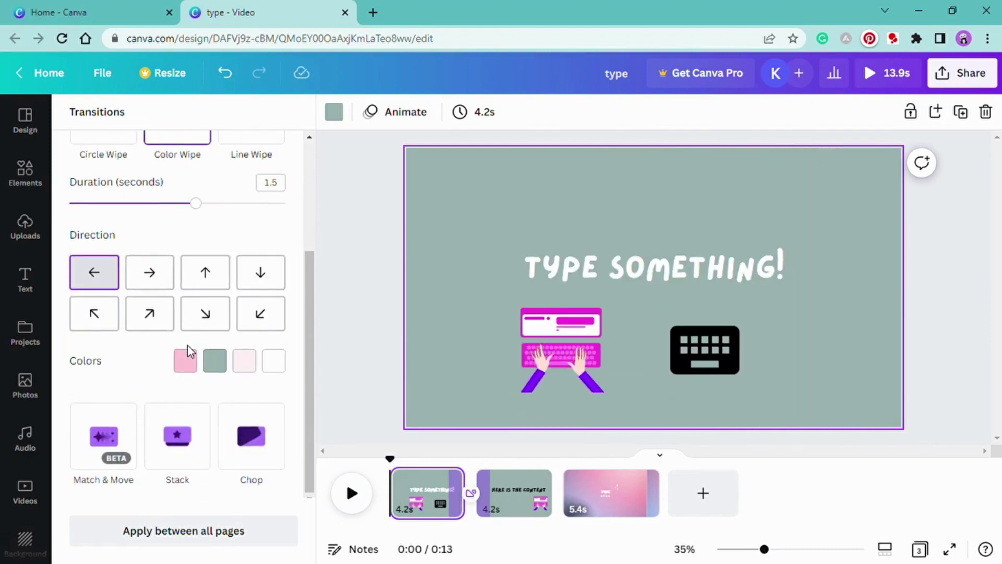
# Apply the Match & Move transition between the first two pages and preview the video.
pyautogui.click(113, 441)
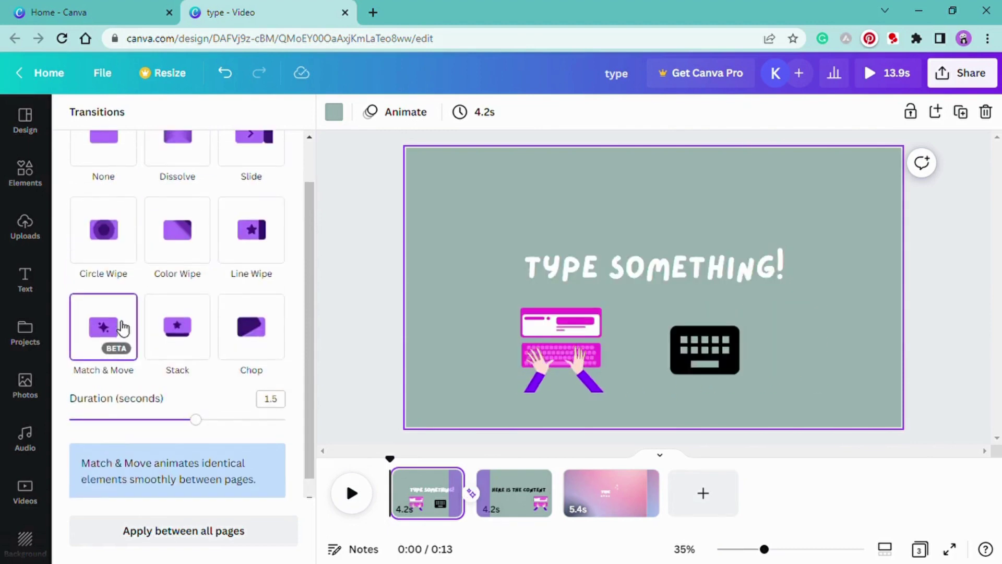
pyautogui.click(352, 493)
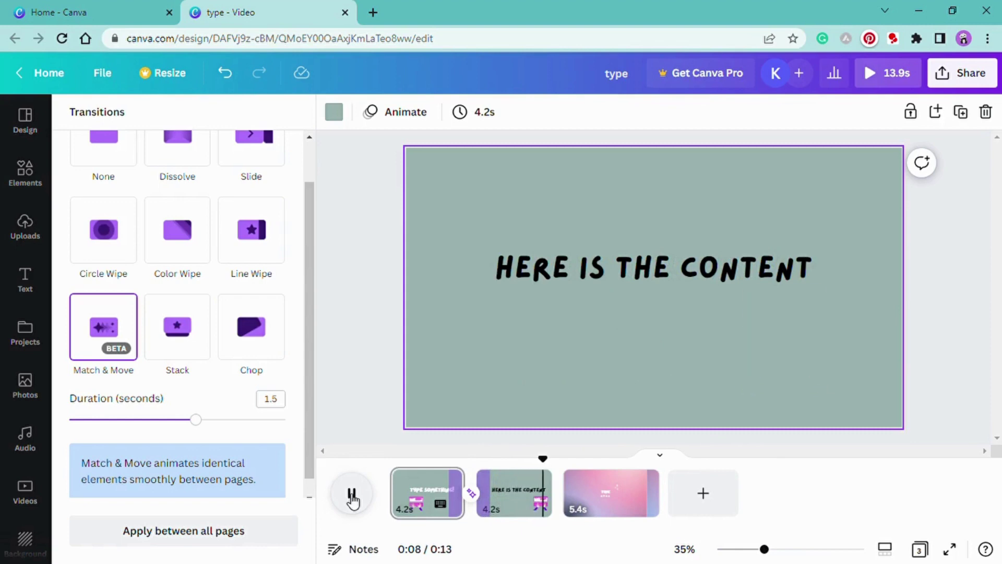
# Remove the black keyboard graphic from the "Type Something!" page and preview the transition to the next page again.
pyautogui.click(451, 495)
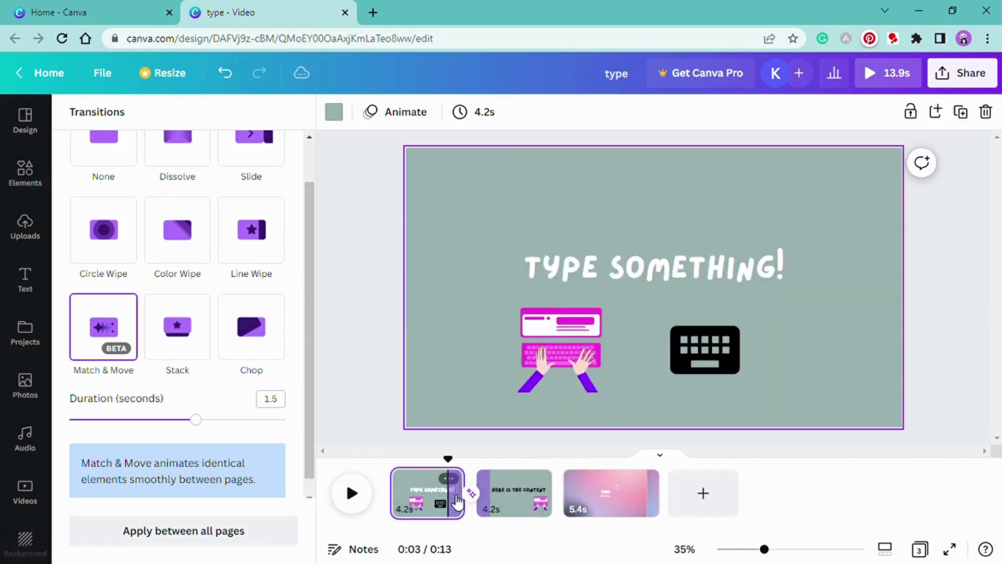
pyautogui.click(708, 359)
pyautogui.moveTo(708, 359); pyautogui.dragTo(992, 365)
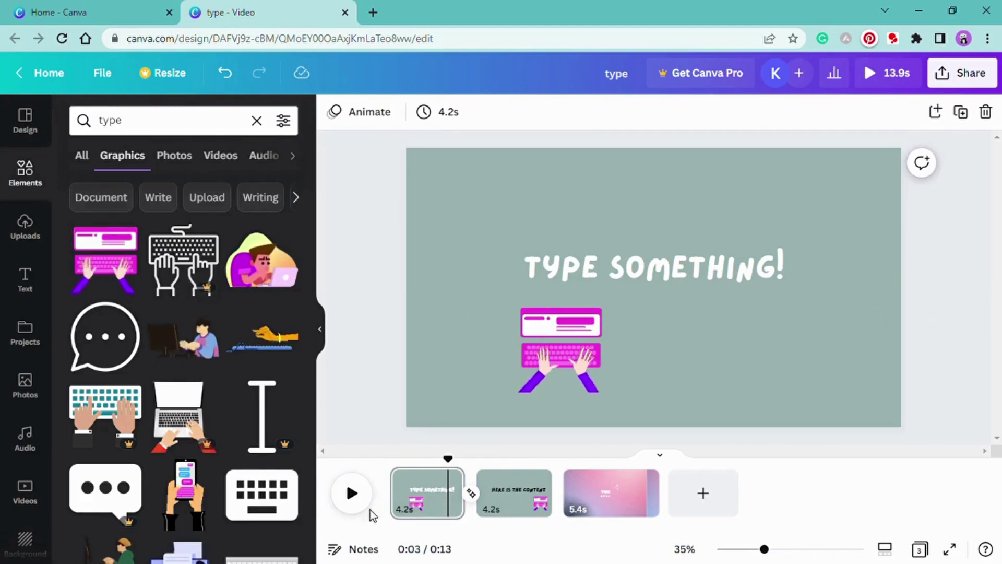
pyautogui.click(358, 500)
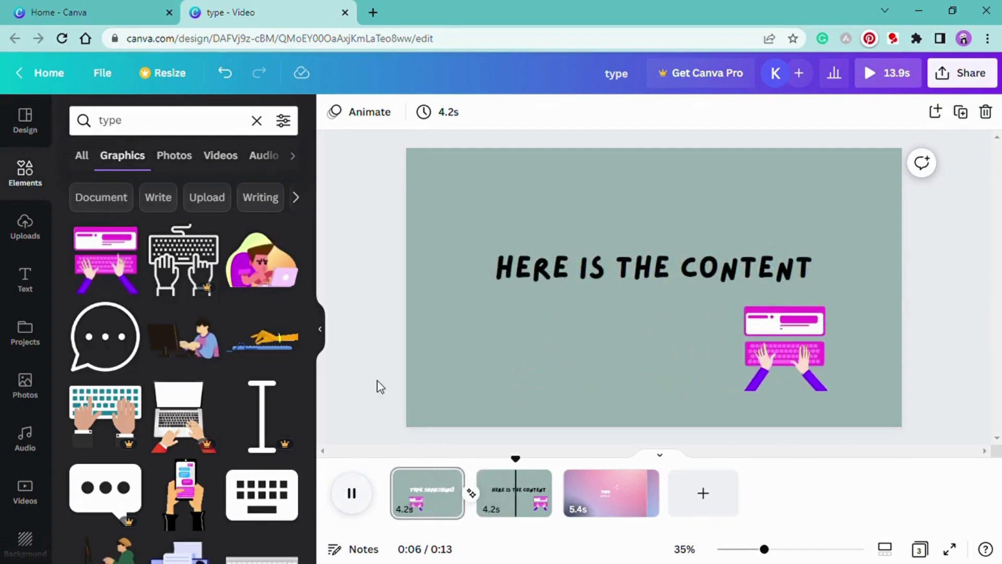
# Try the Rise animation of the second page's typing-hands graphic with On enter and On exit, and set it back to Both.
pyautogui.click(471, 494)
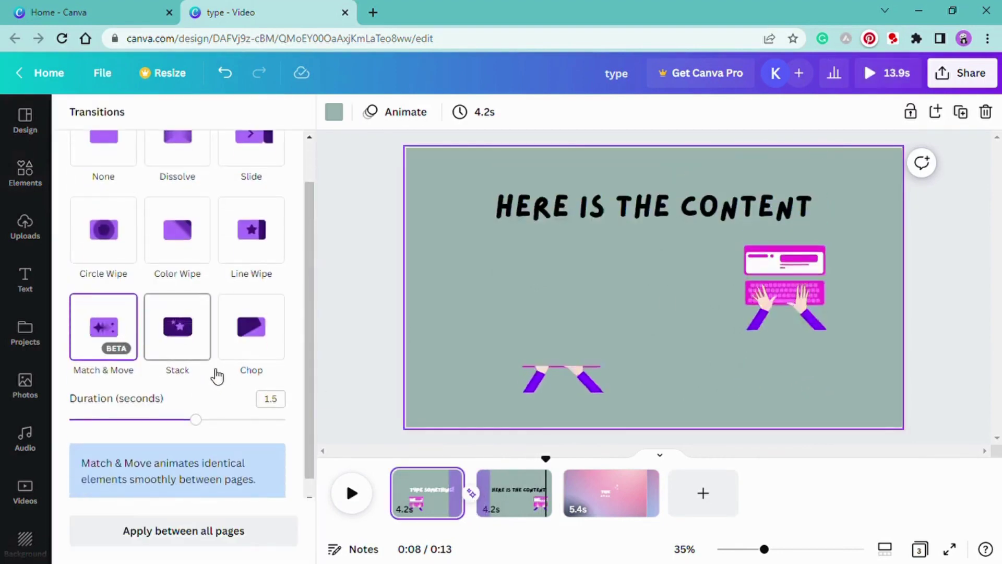
pyautogui.scroll(-1, 215, 375)
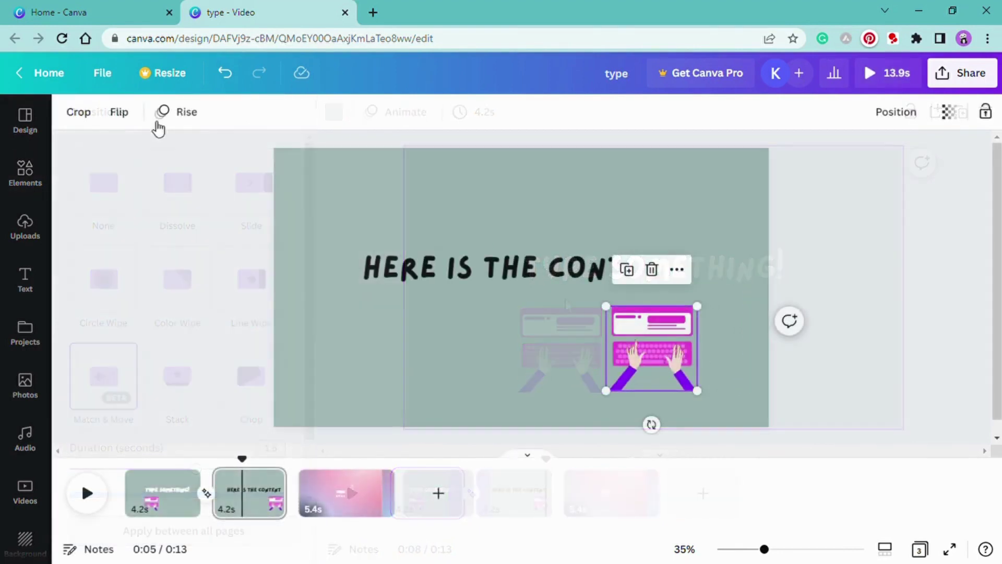
pyautogui.click(186, 113)
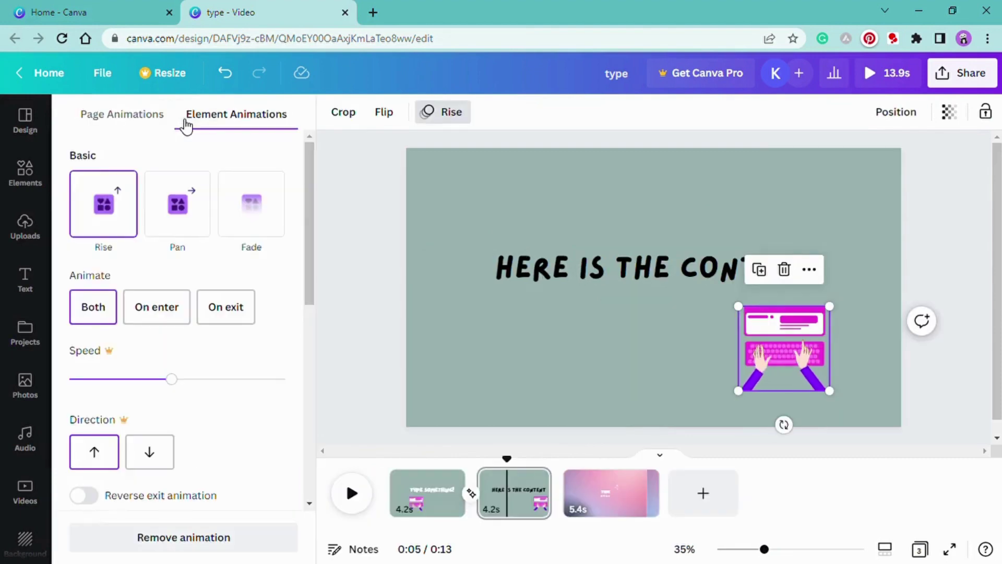
pyautogui.click(166, 313)
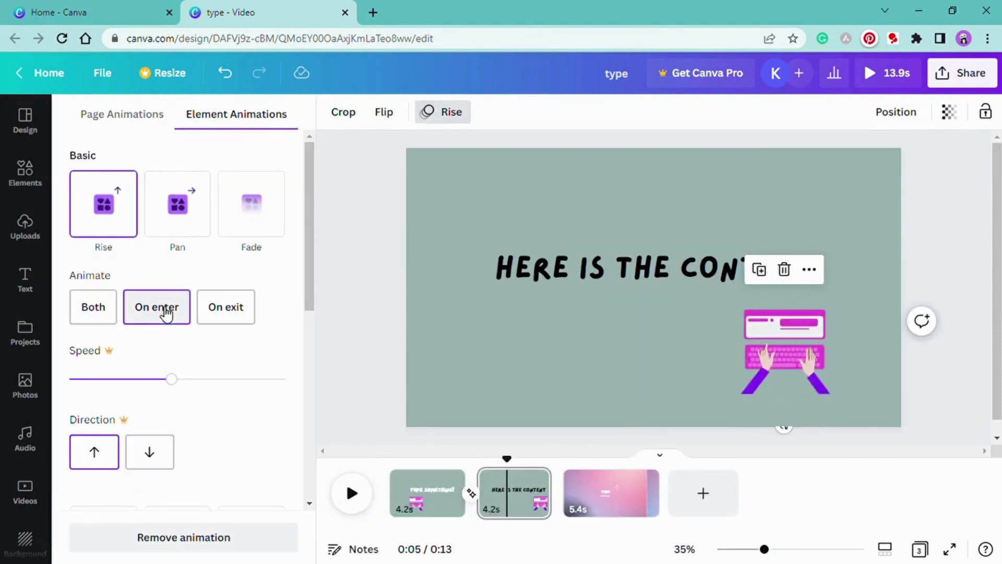
pyautogui.click(237, 312)
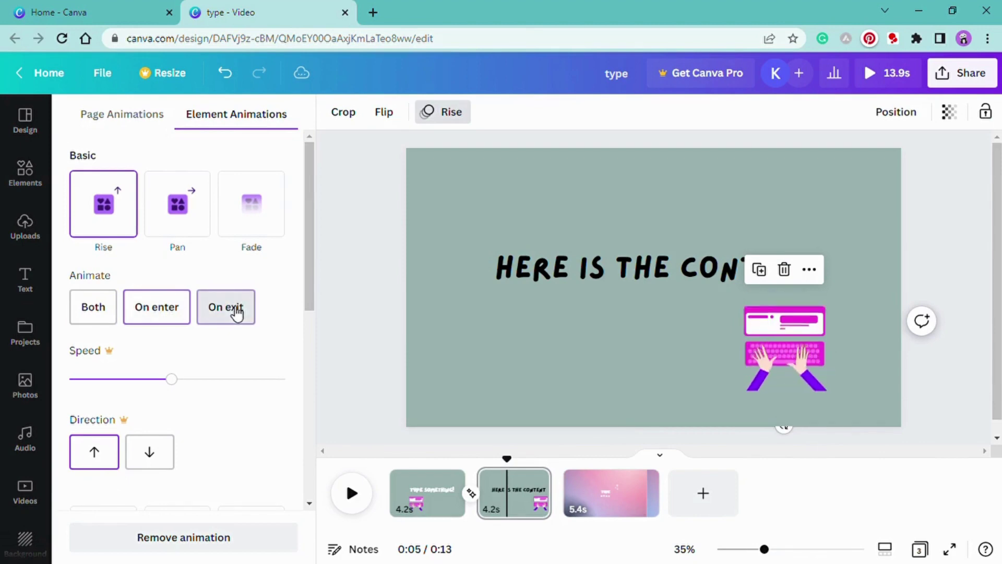
pyautogui.click(100, 309)
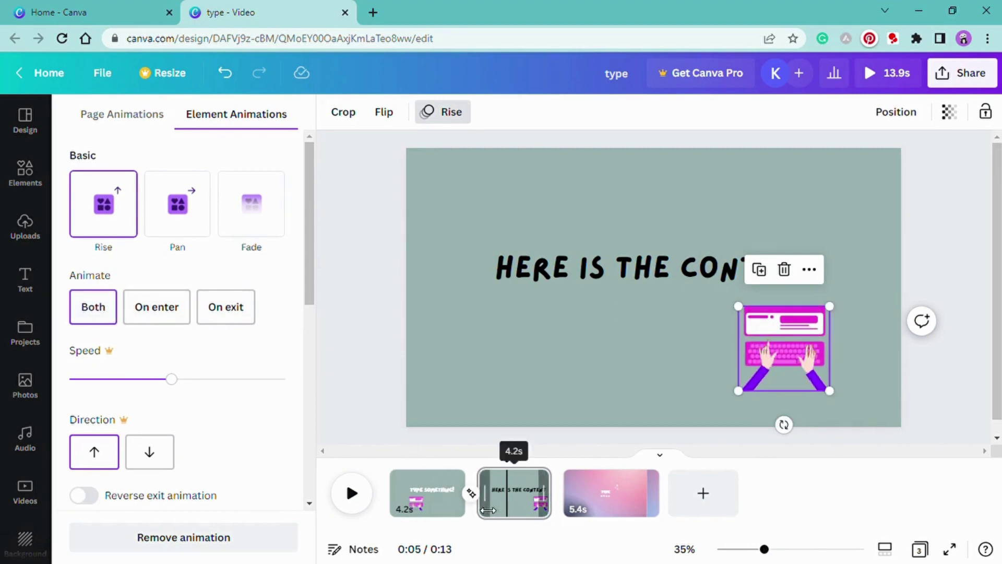
# Preview the video with the "Here is the content" page selected.
pyautogui.click(493, 510)
pyautogui.click(352, 494)
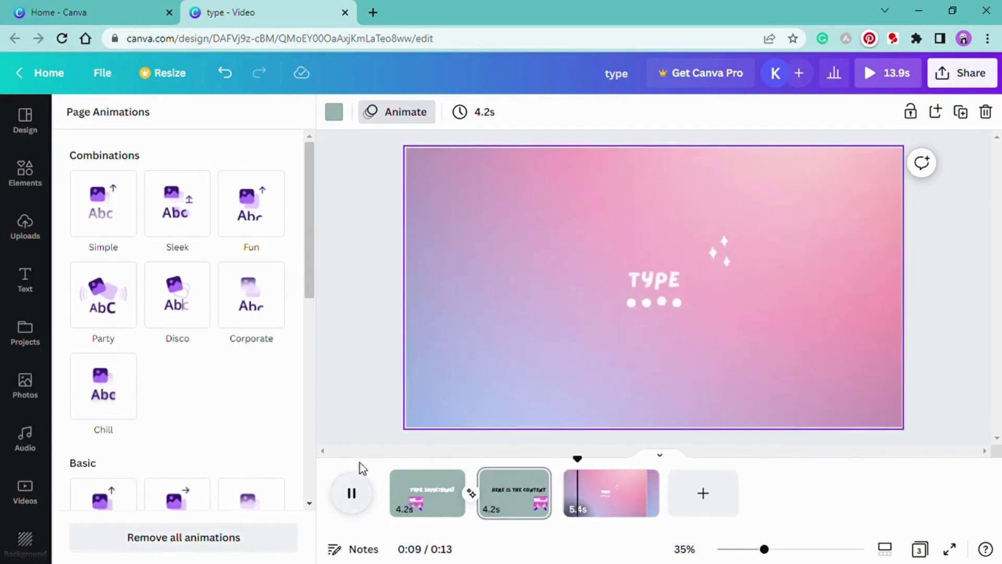
# Set the "Here is the content" page's timing to 11.0 s and apply that timing to all pages.
pyautogui.click(517, 493)
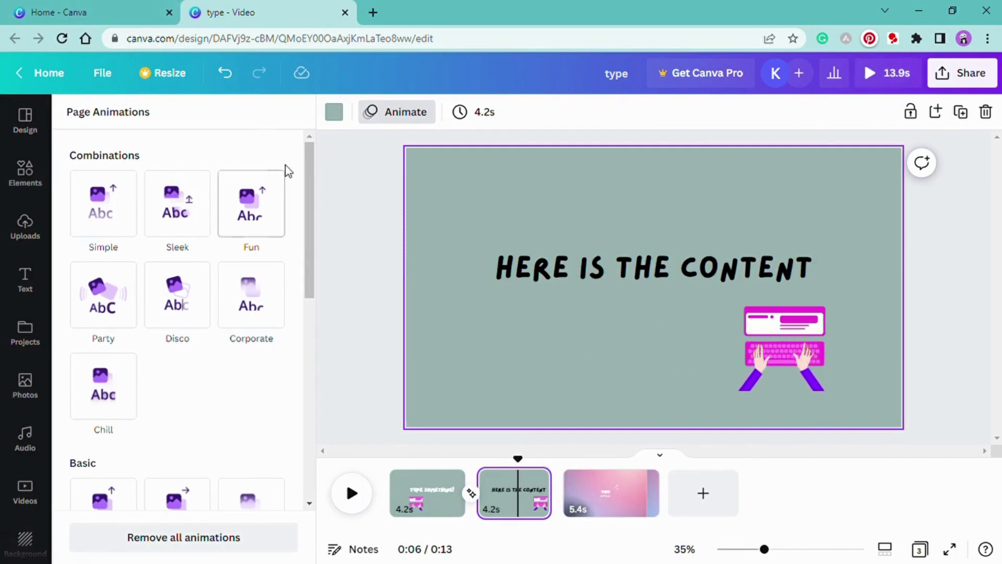
pyautogui.click(400, 115)
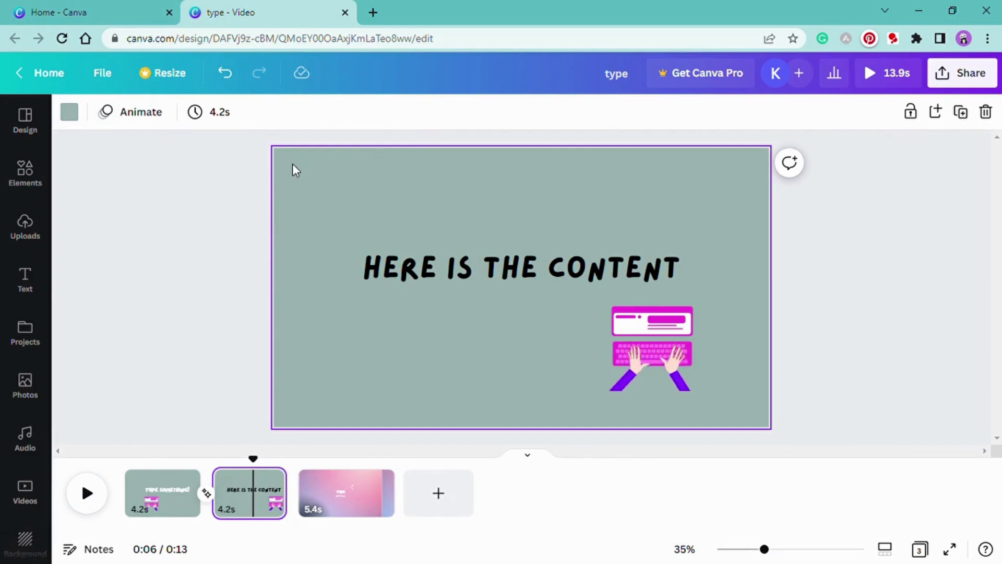
pyautogui.click(220, 113)
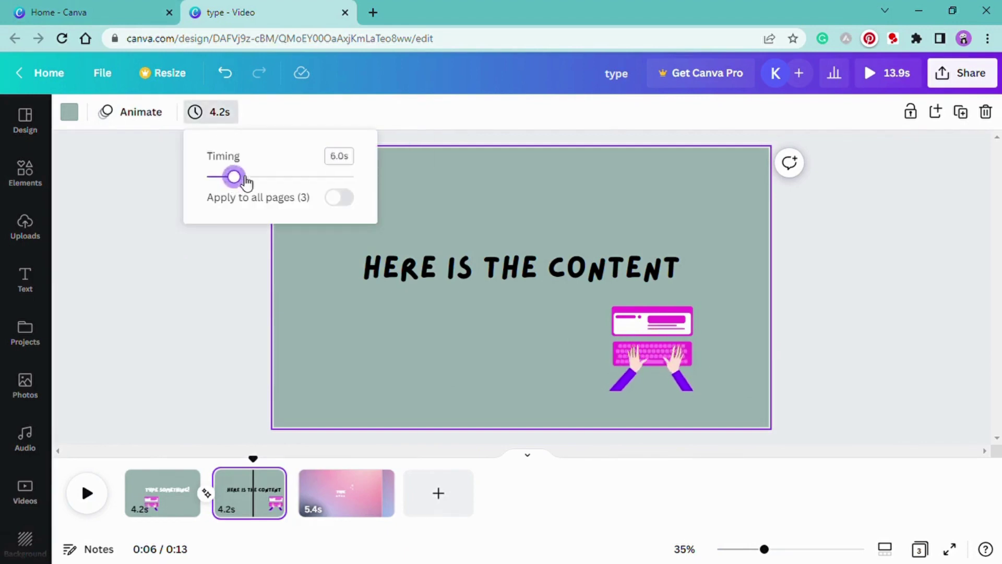
pyautogui.moveTo(247, 183); pyautogui.dragTo(326, 182)
pyautogui.moveTo(251, 179)
pyautogui.mouseDown()
pyautogui.moveTo(235, 179)
pyautogui.moveTo(260, 178)
pyautogui.mouseUp()
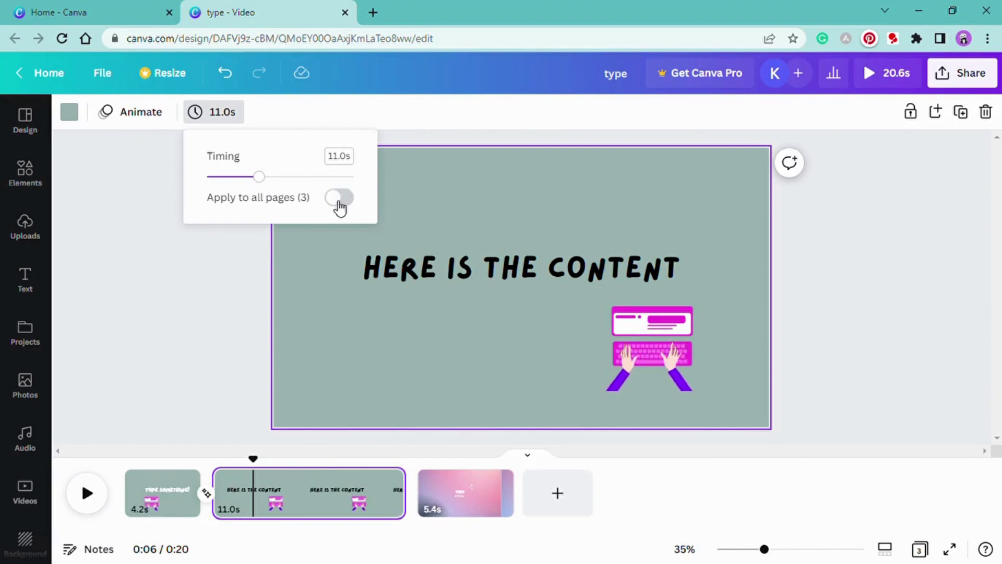
pyautogui.click(339, 199)
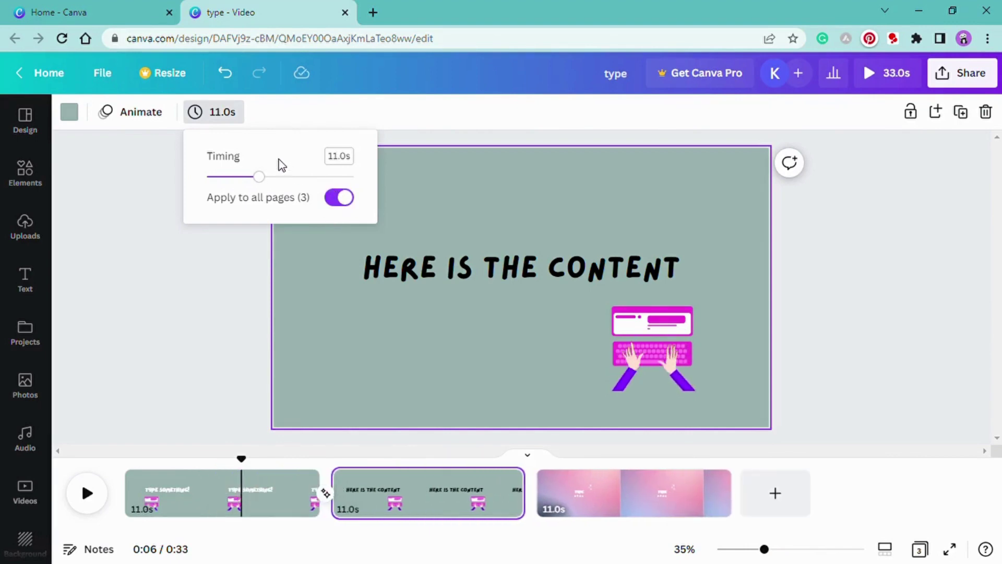
# Set the timing of all pages to 4.5 s, try 15 s instead, and undo the 15 s change.
pyautogui.click(233, 178)
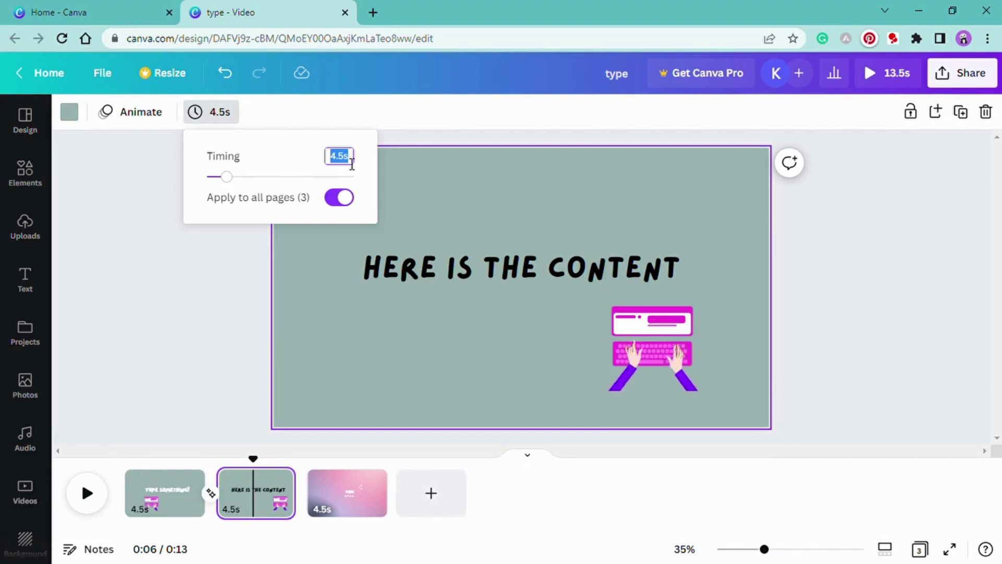
pyautogui.press('Return')
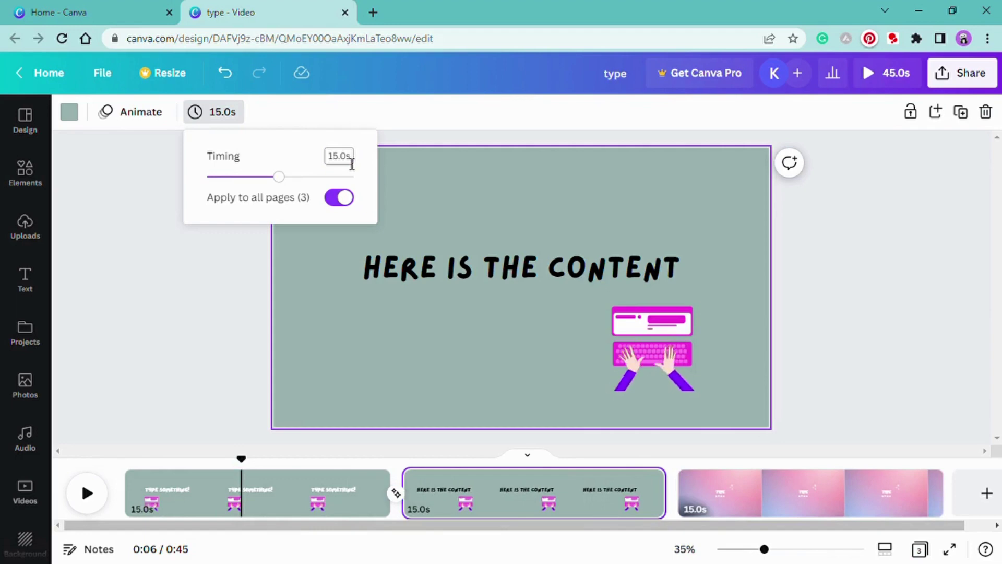
pyautogui.click(225, 73)
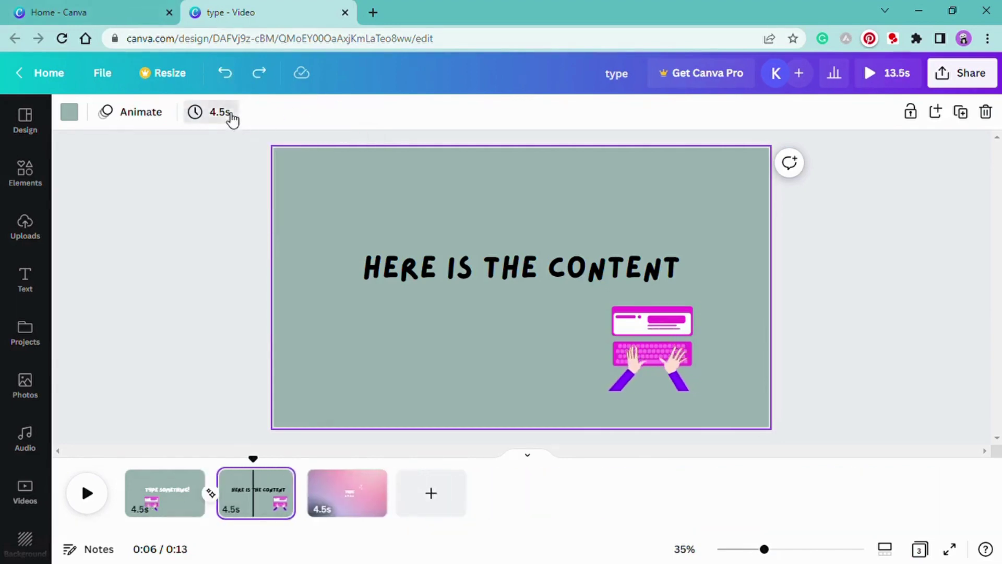
# Set the timing of only the "Here is the content" page to 10 s.
pyautogui.click(228, 113)
pyautogui.click(344, 163)
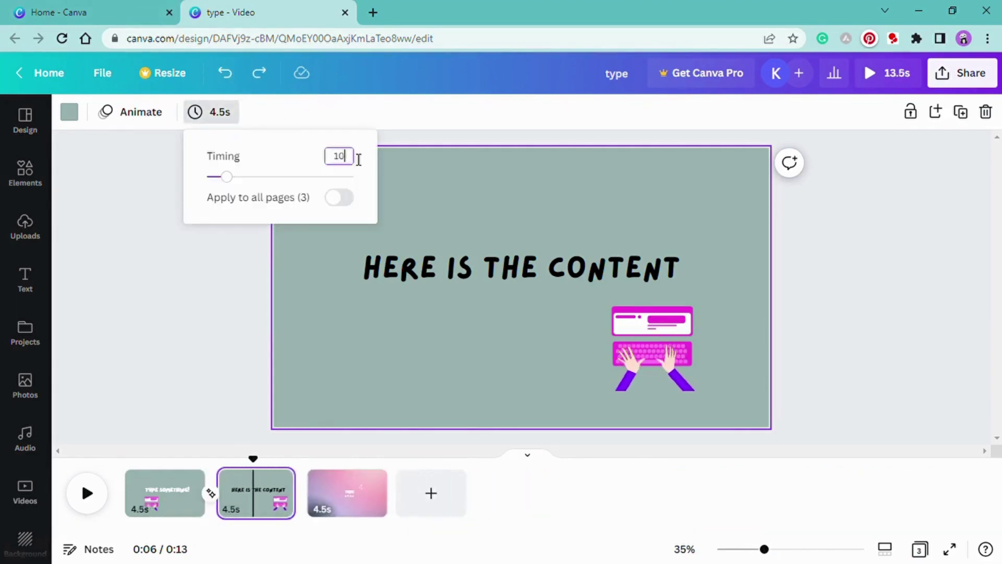
pyautogui.write('10')
pyautogui.press('Return')
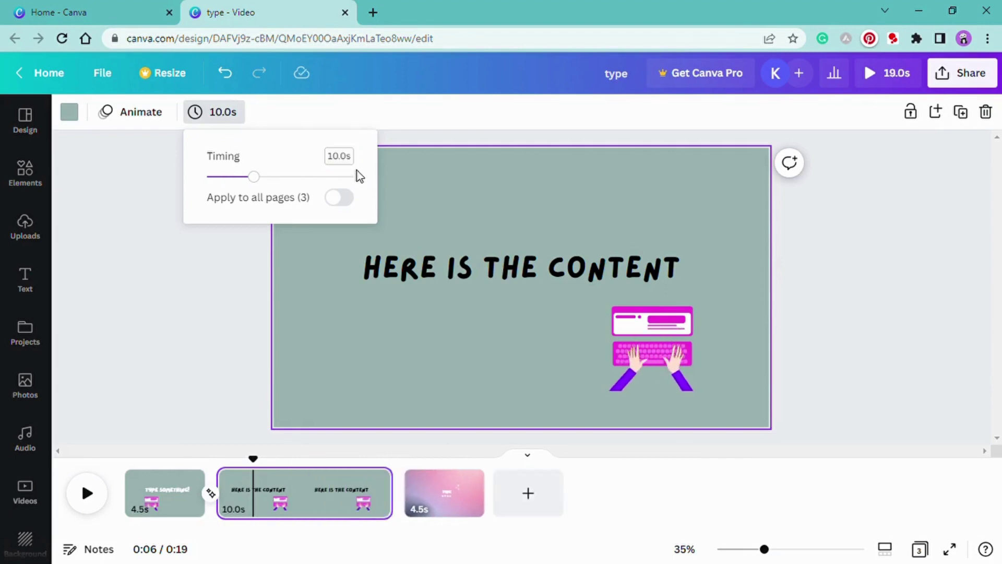
pyautogui.click(237, 514)
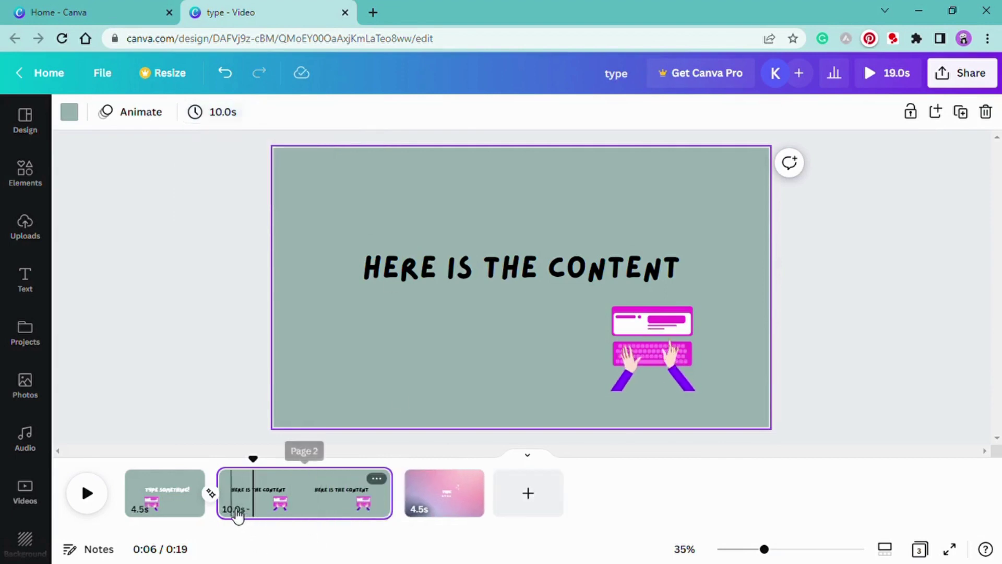
pyautogui.click(237, 514)
pyautogui.click(197, 312)
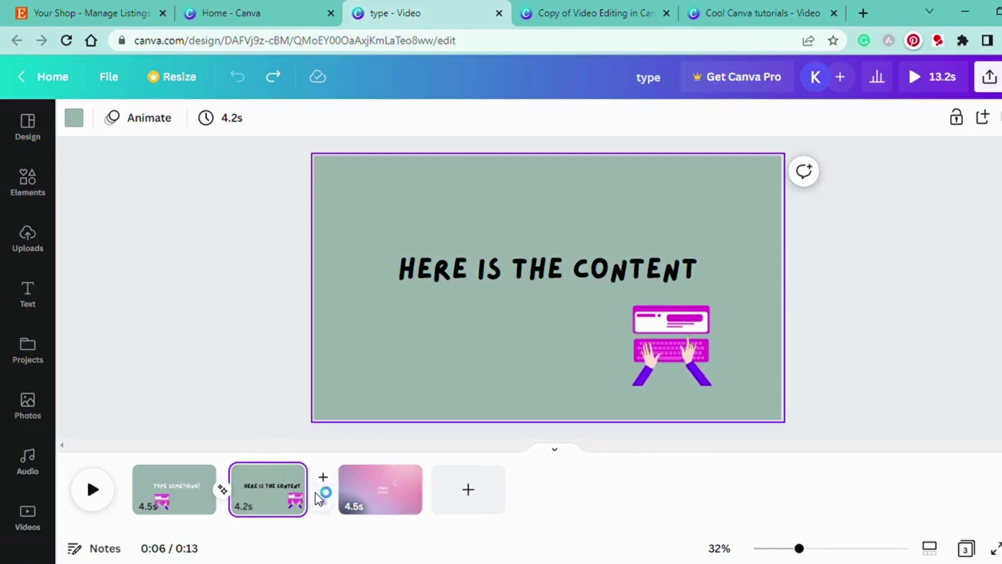
# Add a blank page after the "Here is the content" page and insert the recently used cocktails photo on it.
pyautogui.click(323, 478)
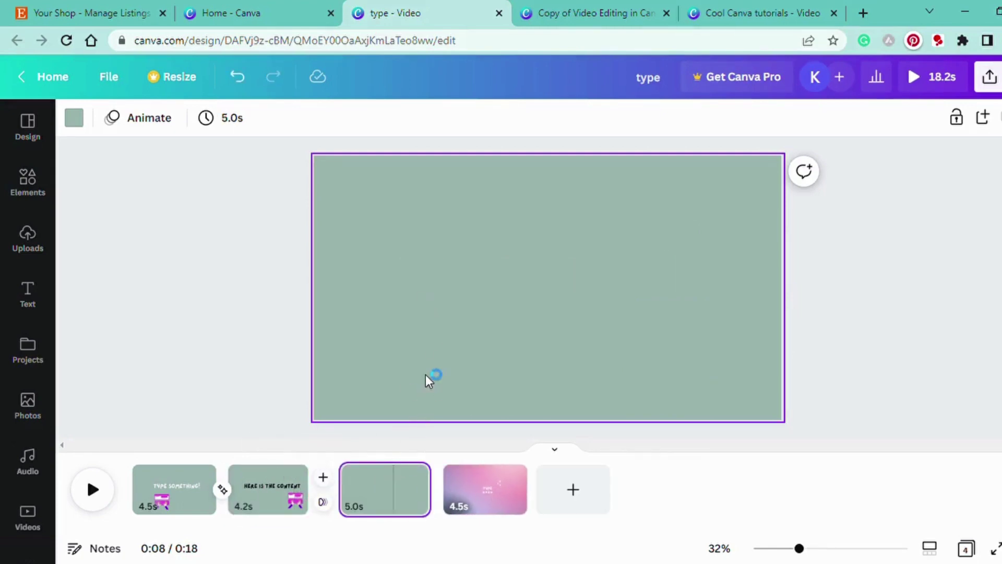
pyautogui.scroll(-3, 27, 292)
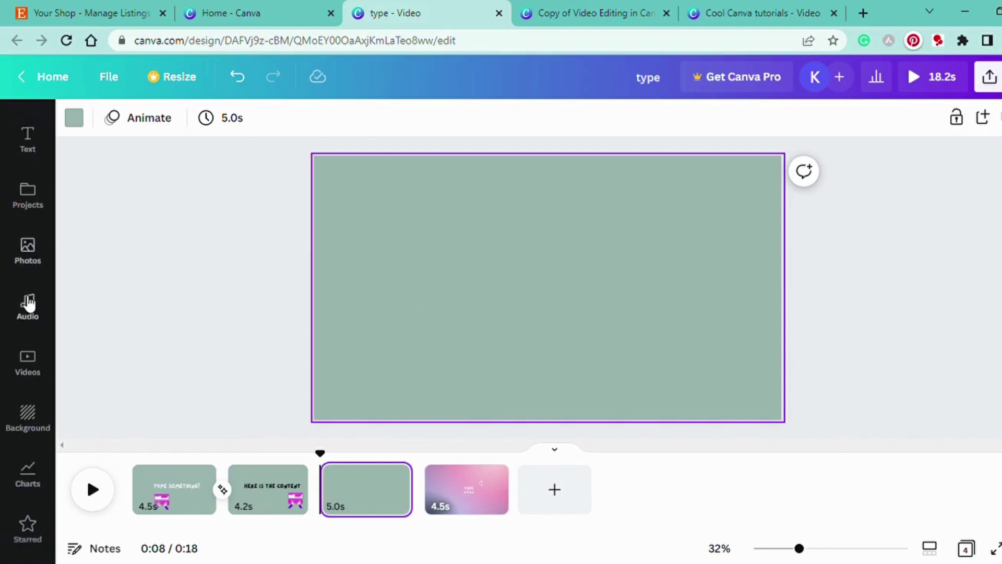
pyautogui.click(27, 251)
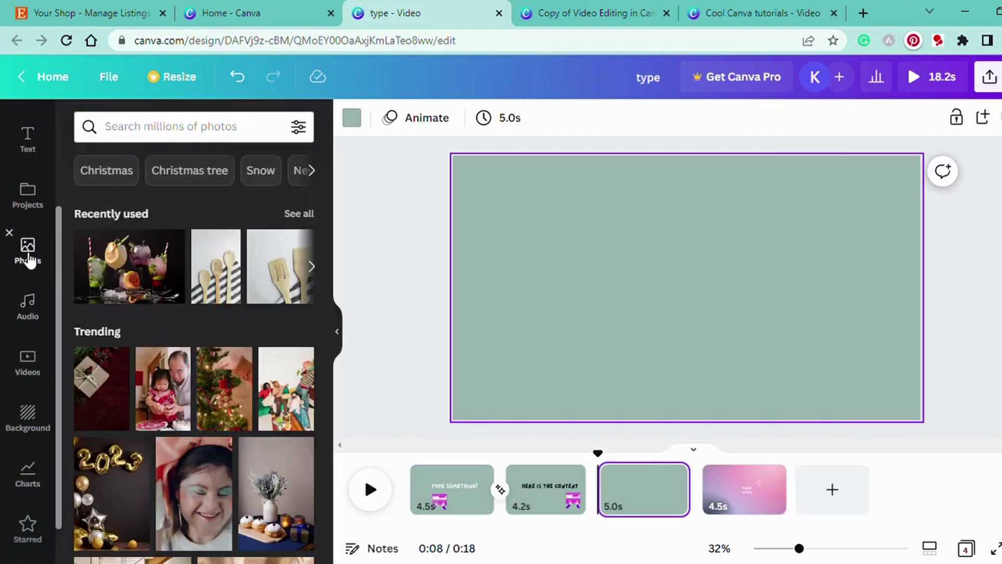
pyautogui.scroll(-2, 167, 292)
pyautogui.scroll(2, 167, 292)
pyautogui.click(167, 291)
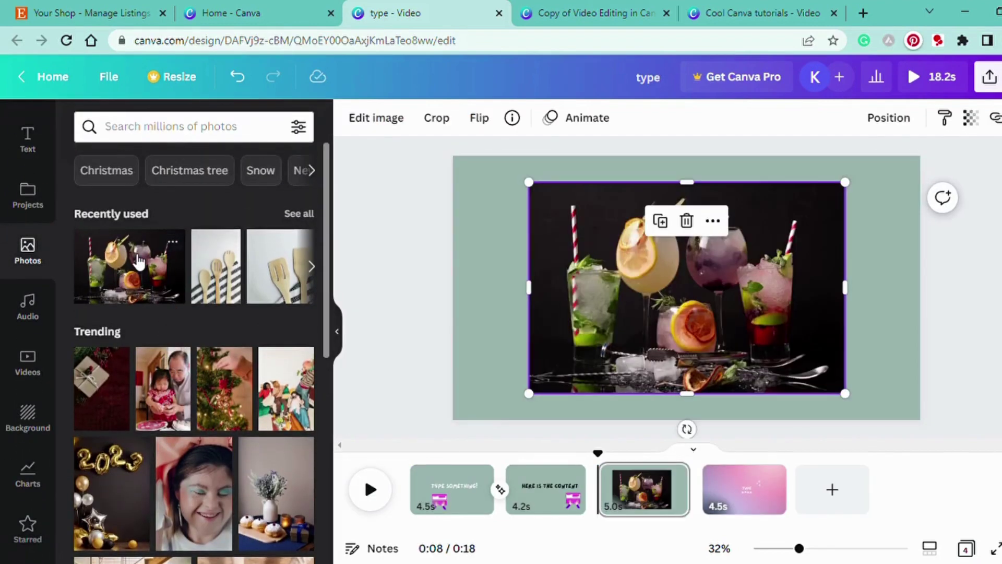
# Replace the new page's background with the cocktails photo.
pyautogui.click(597, 120)
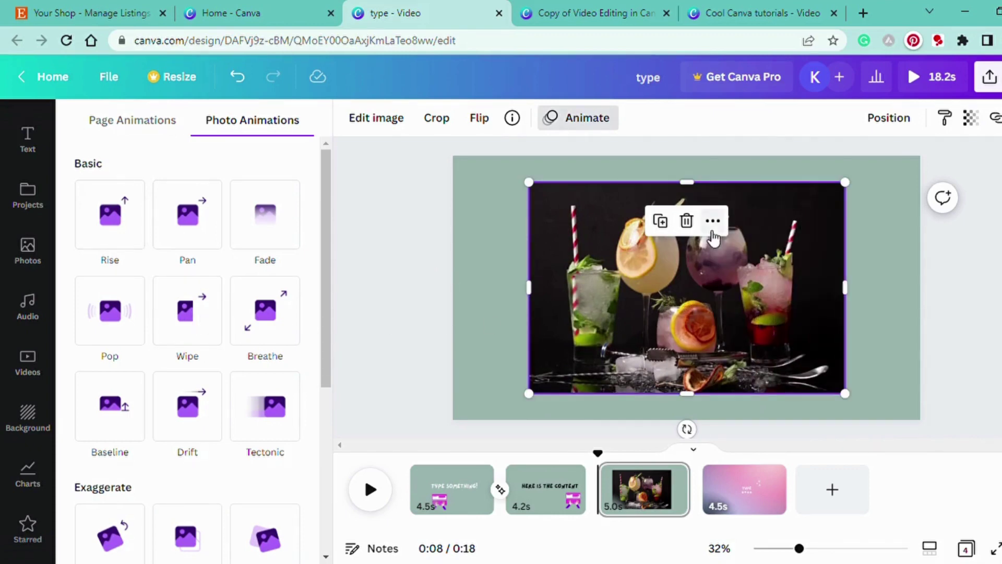
pyautogui.click(712, 222)
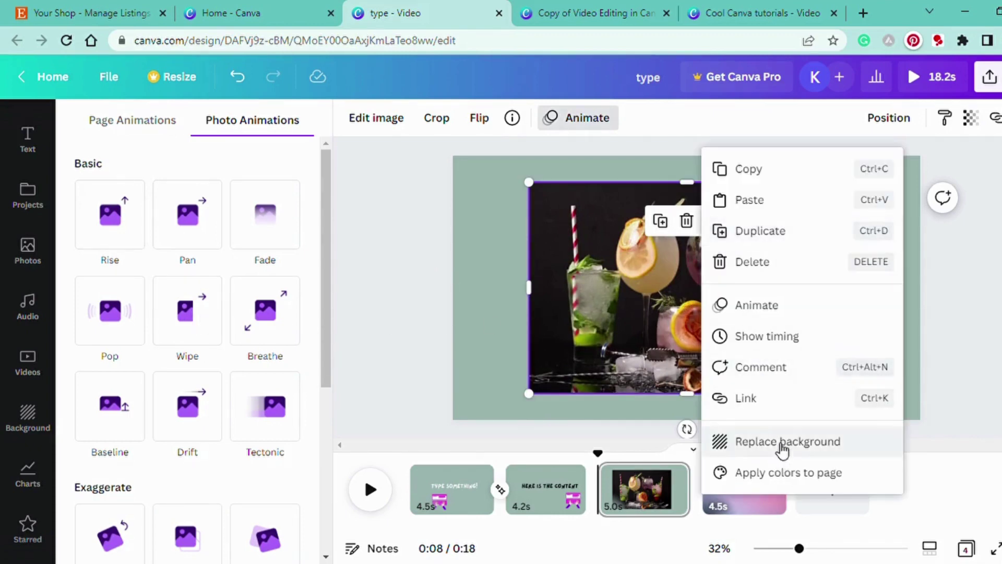
pyautogui.click(782, 442)
# Apply the Photo Zoom page animation to the cocktails page.
pyautogui.scroll(-3, 225, 376)
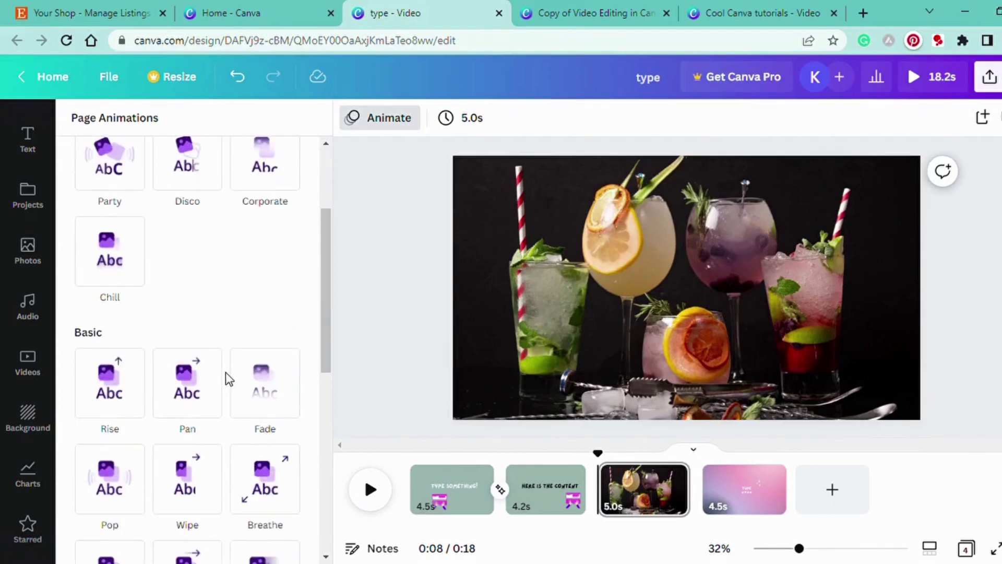
pyautogui.scroll(-4, 228, 379)
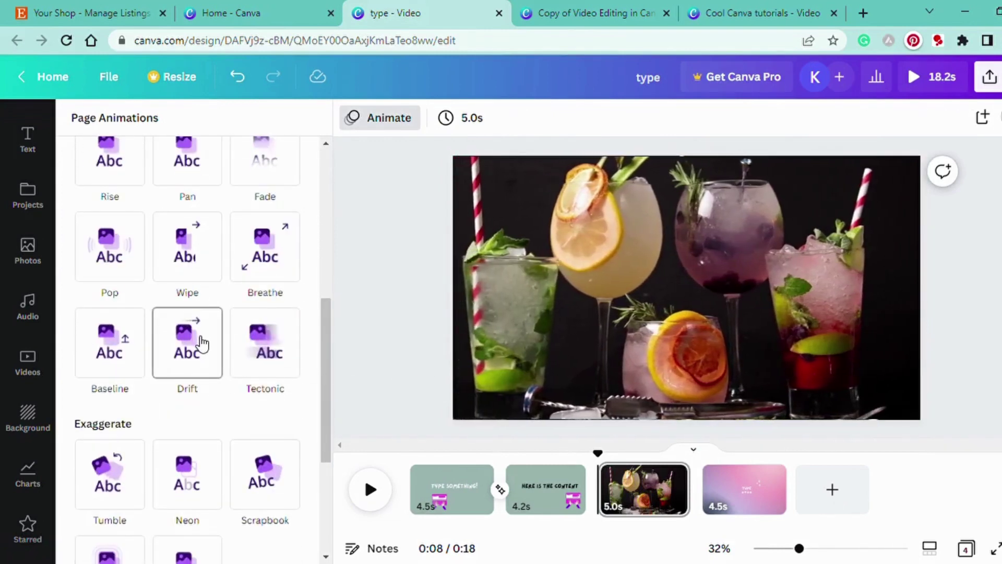
pyautogui.scroll(-4, 203, 345)
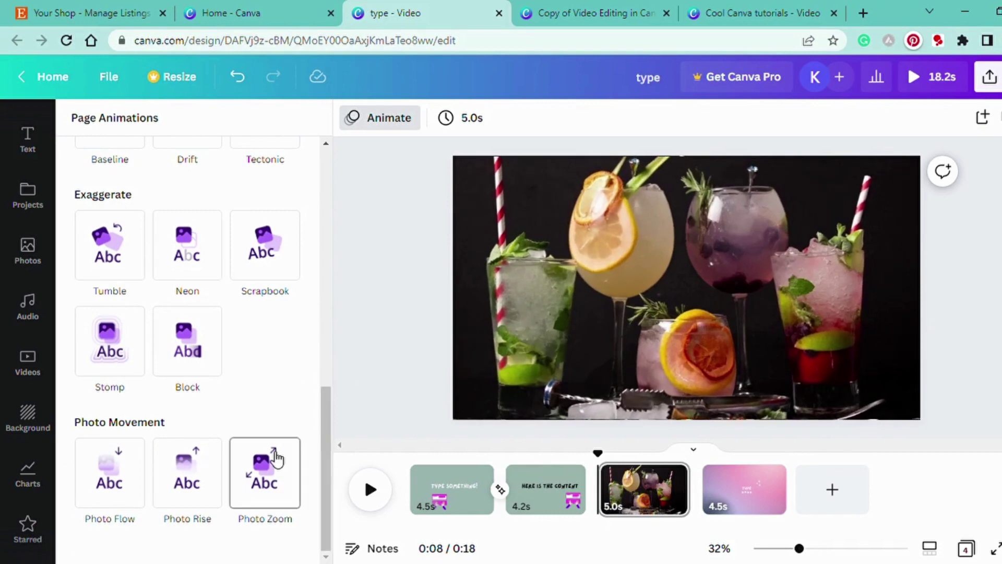
pyautogui.click(276, 459)
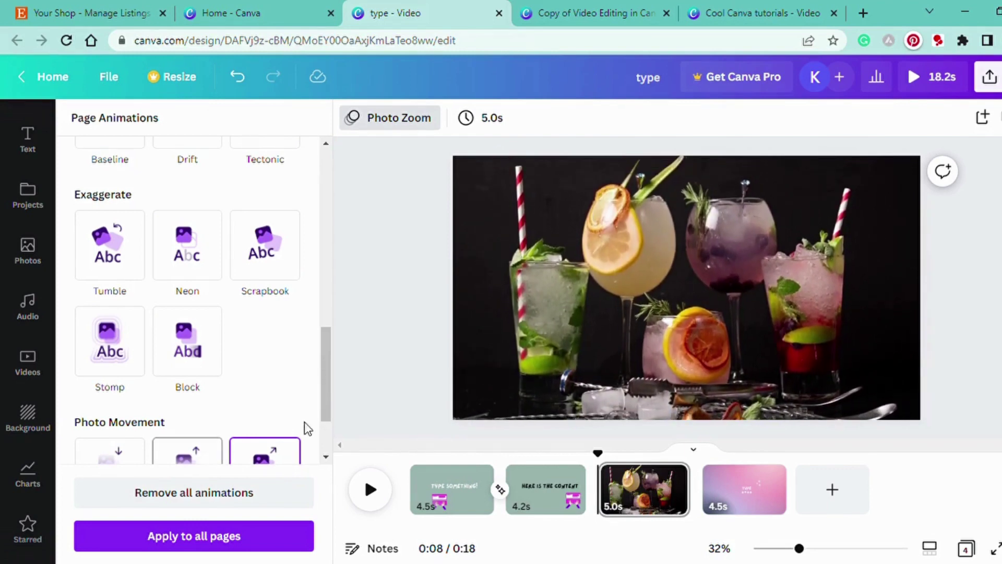
# Detach the cocktails image from the background and look through its photo animations down to Photo Movement.
pyautogui.click(675, 287)
pyautogui.rightClick(675, 287)
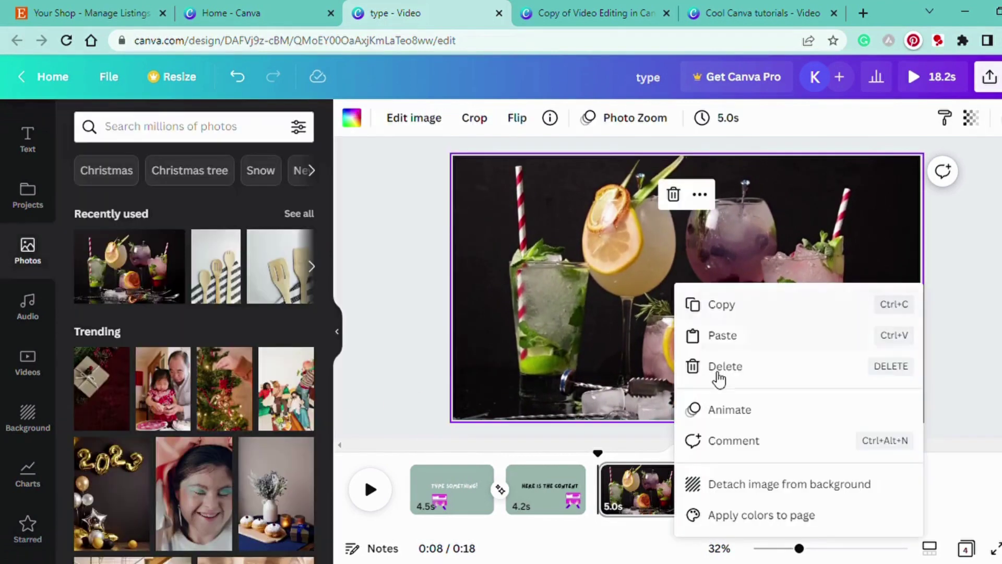
pyautogui.click(751, 496)
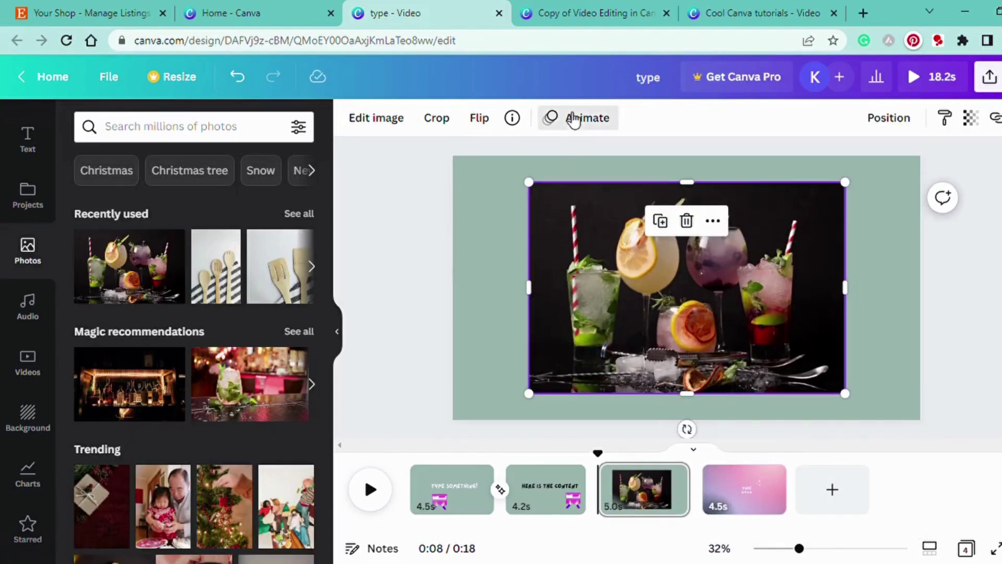
pyautogui.click(575, 117)
pyautogui.scroll(-6, 219, 425)
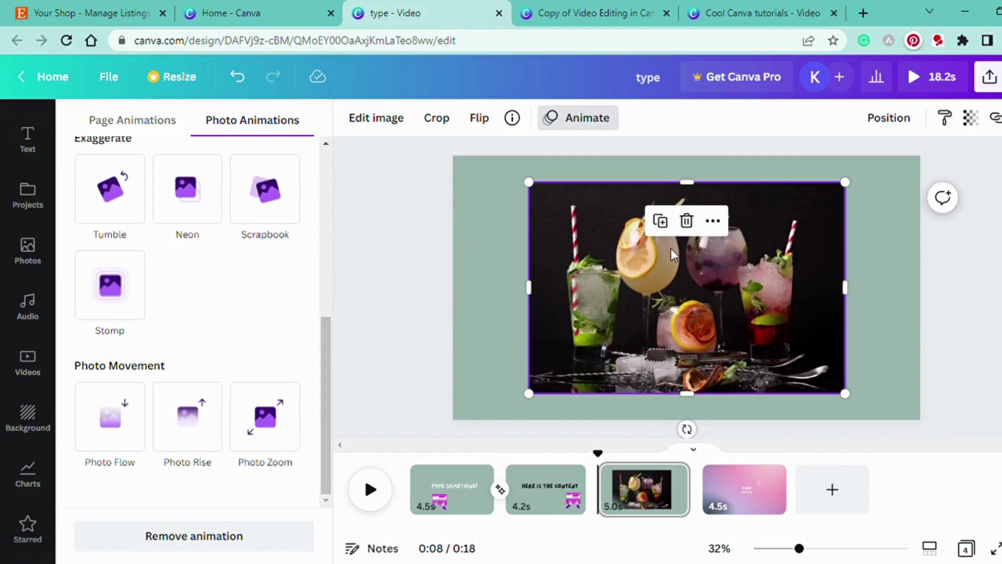
# Delete the cocktails photo, search the elements for "shape" videos, and insert the 5.0s blue and magenta gradient video.
pyautogui.moveTo(674, 254); pyautogui.dragTo(235, 232)
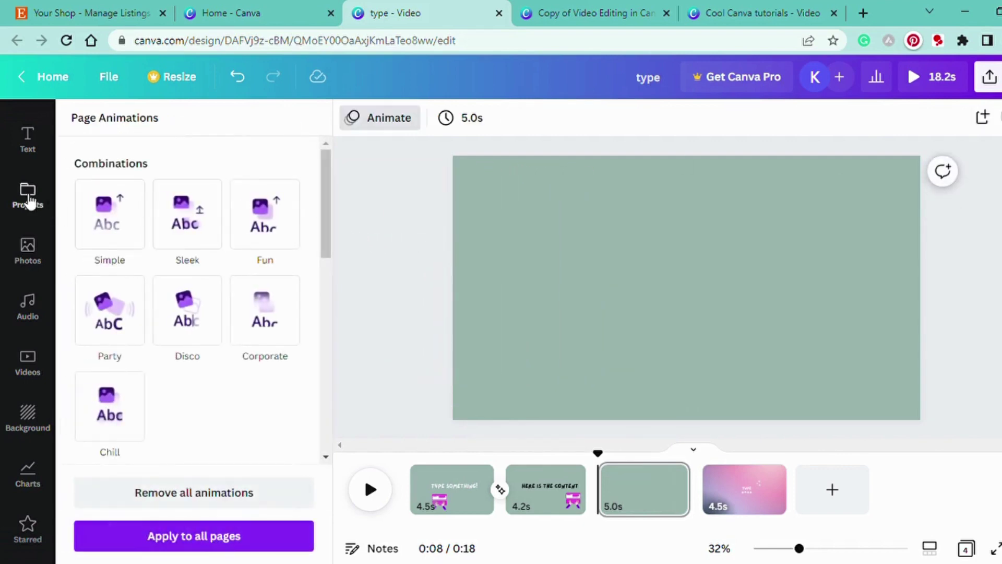
pyautogui.scroll(3, 27, 240)
pyautogui.click(32, 192)
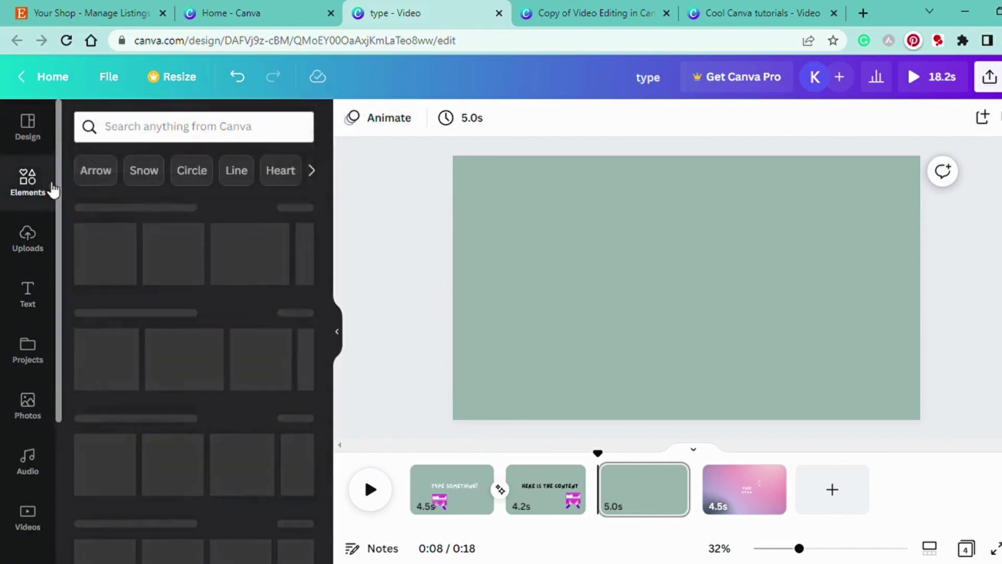
pyautogui.click(192, 137)
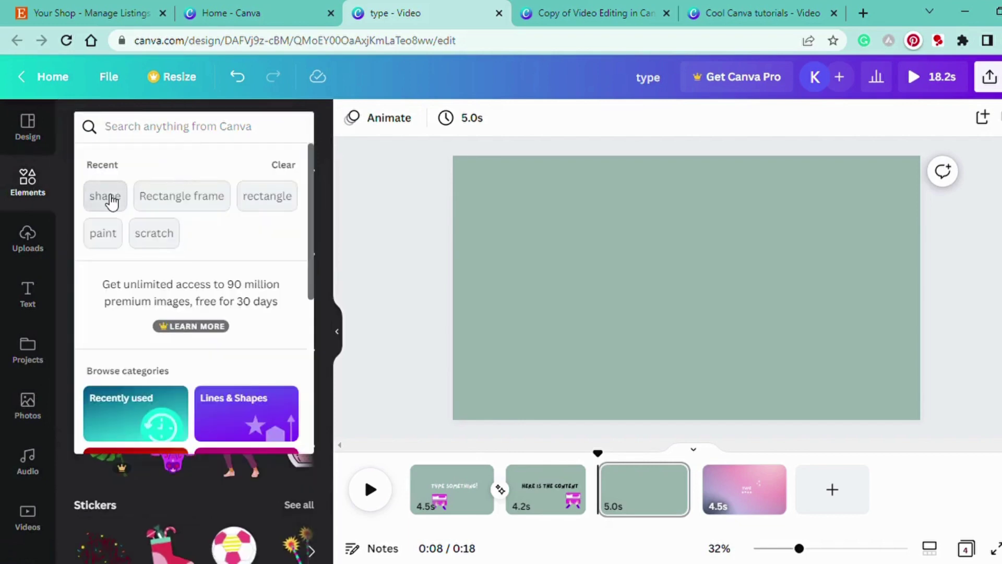
pyautogui.click(107, 197)
pyautogui.click(233, 165)
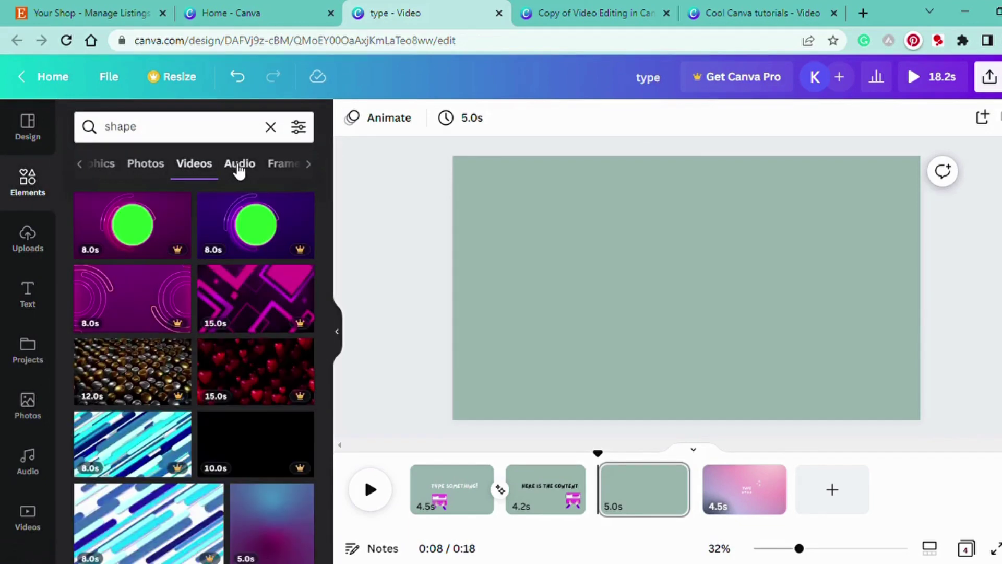
pyautogui.scroll(-4, 160, 333)
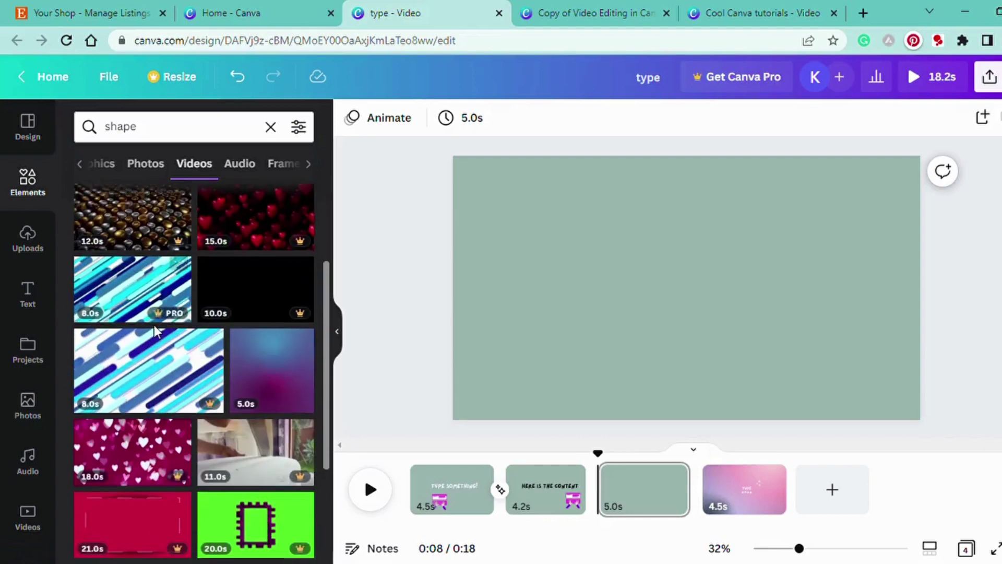
pyautogui.click(256, 306)
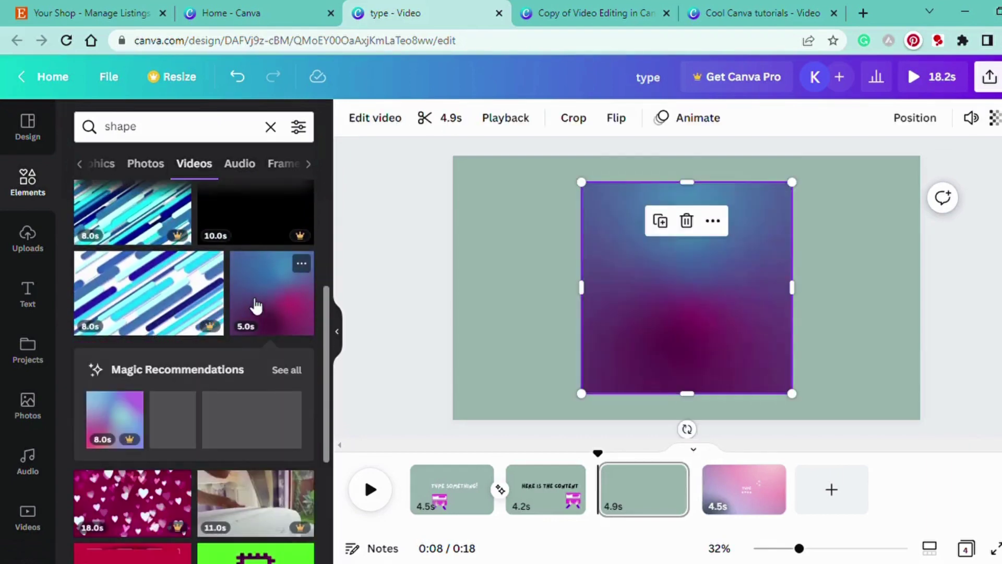
# Examine the photo animations available for the gradient video.
pyautogui.click(681, 125)
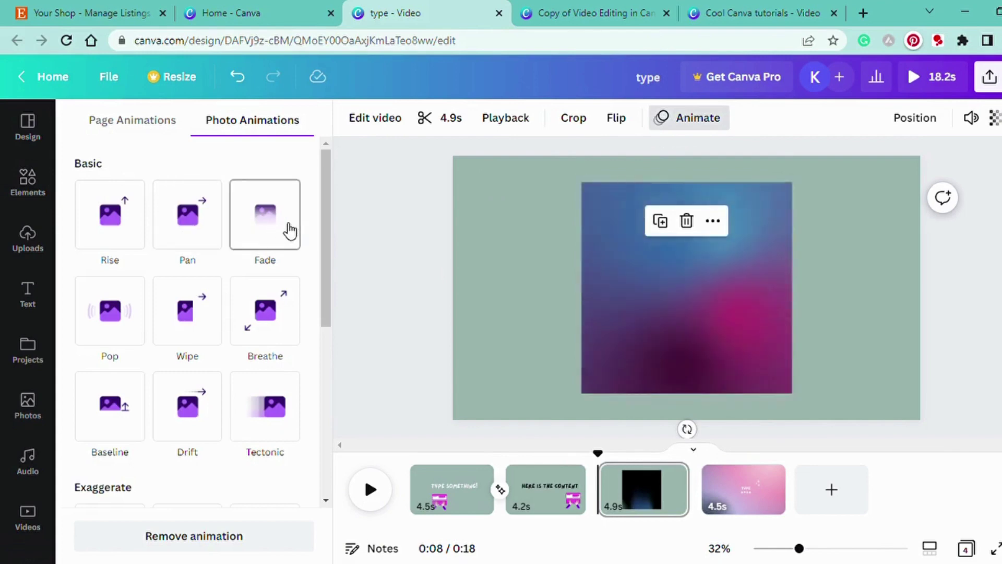
pyautogui.moveTo(728, 294)
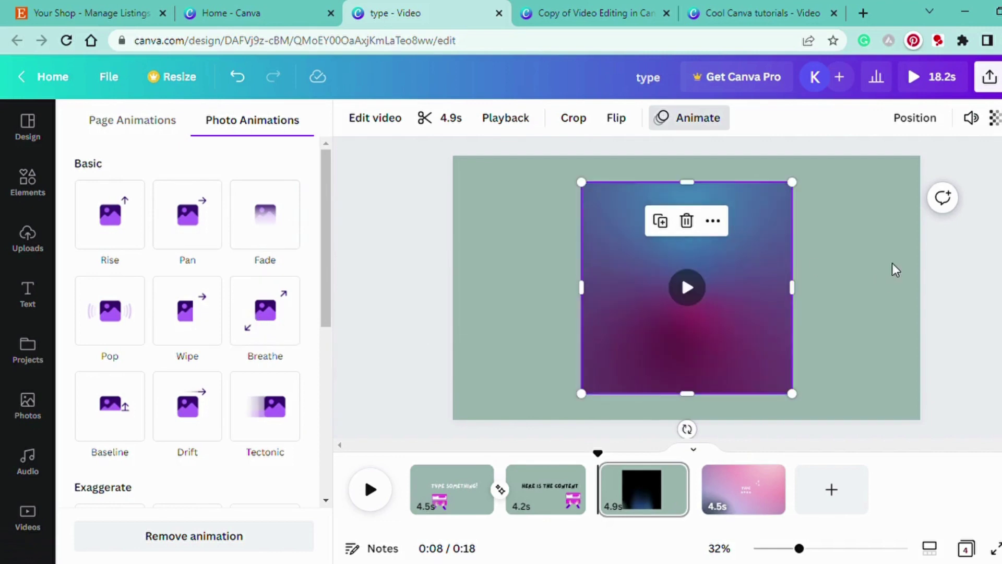
pyautogui.press('Escape')
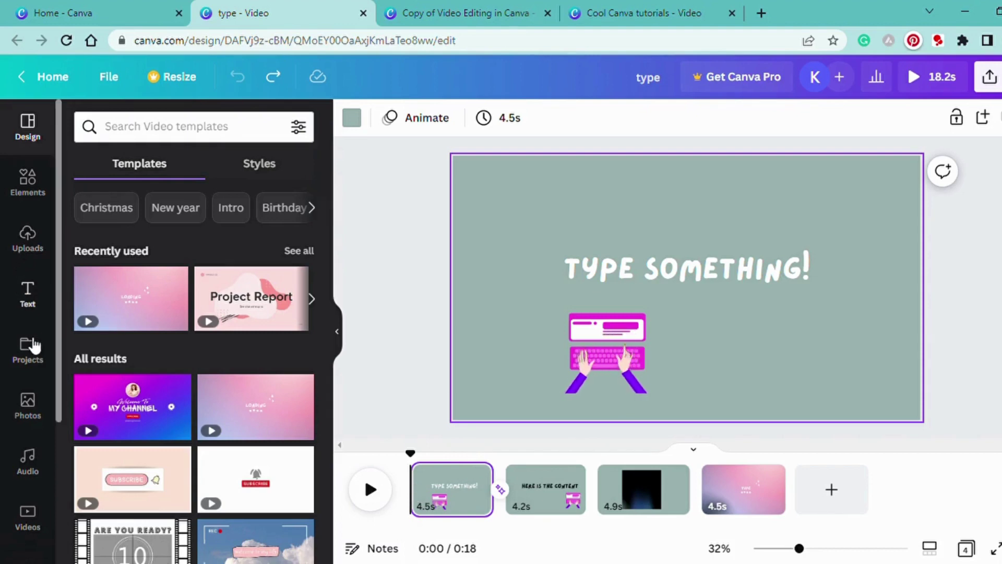
# Browse the suggested tracks in the audio library and filter them by Party.
pyautogui.scroll(-2, 33, 351)
pyautogui.click(31, 384)
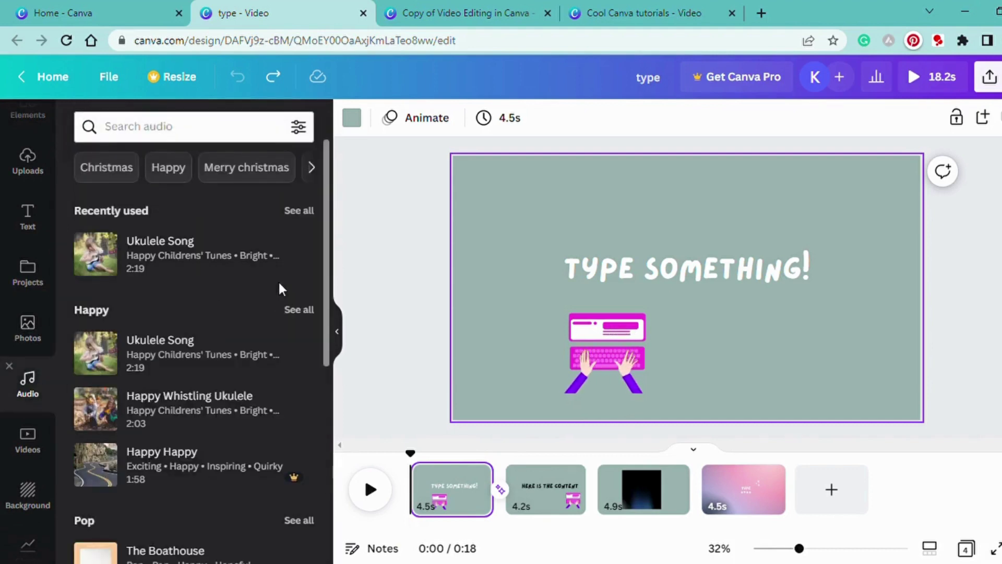
pyautogui.scroll(-3, 229, 294)
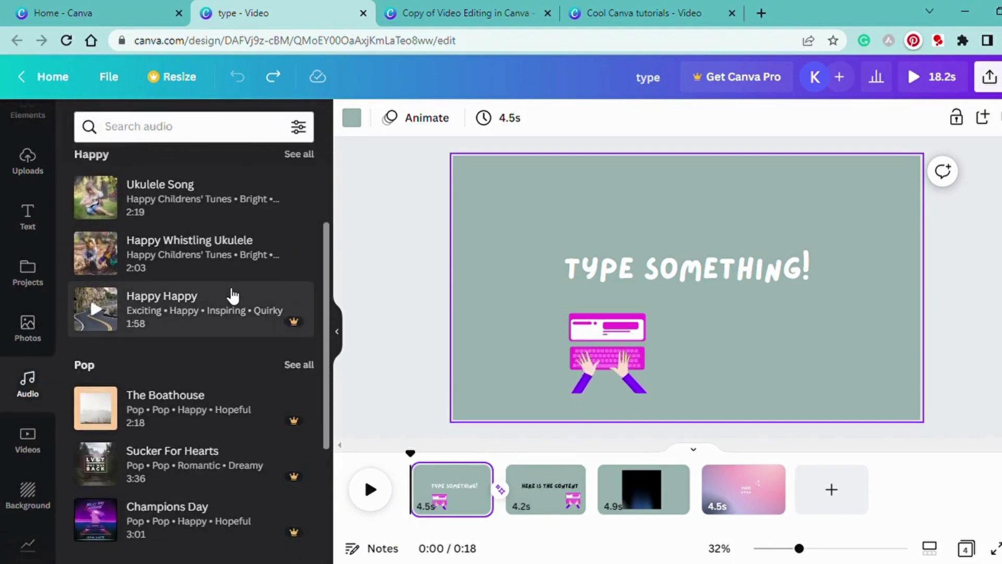
pyautogui.scroll(-6, 232, 296)
pyautogui.scroll(9, 215, 296)
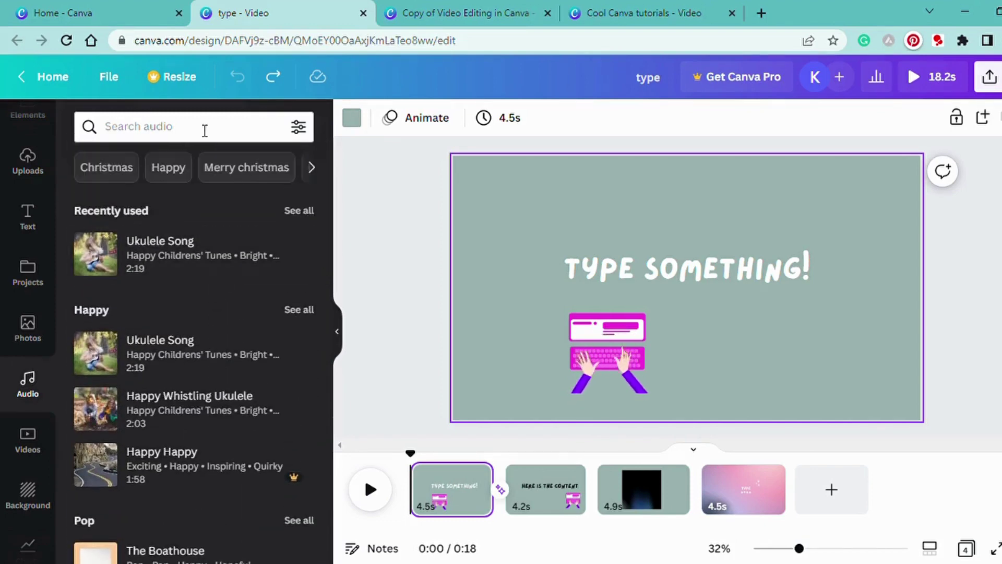
pyautogui.click(313, 167)
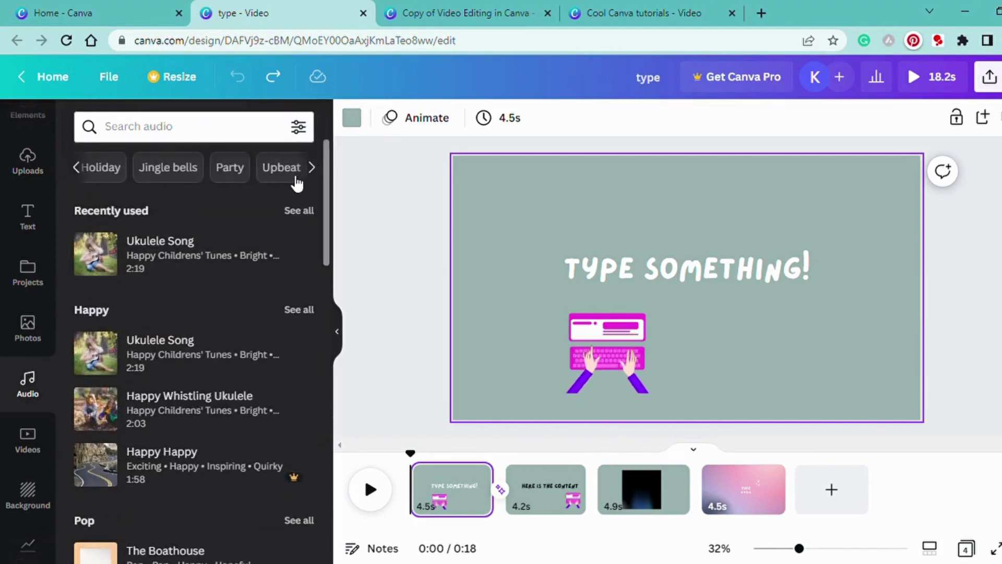
pyautogui.click(229, 167)
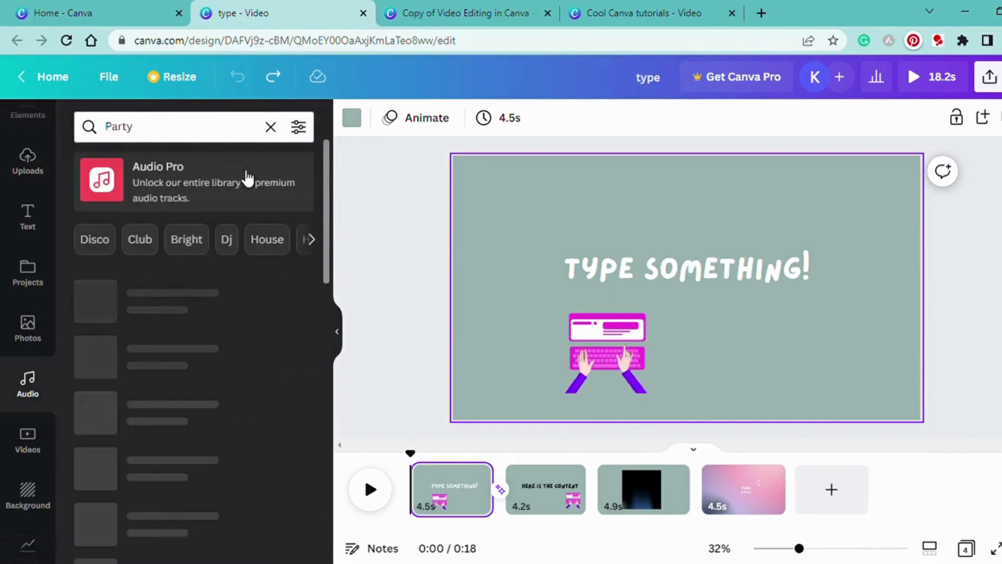
# Filter the audio library by Bright and add the Dragonfly track to the video.
pyautogui.click(195, 238)
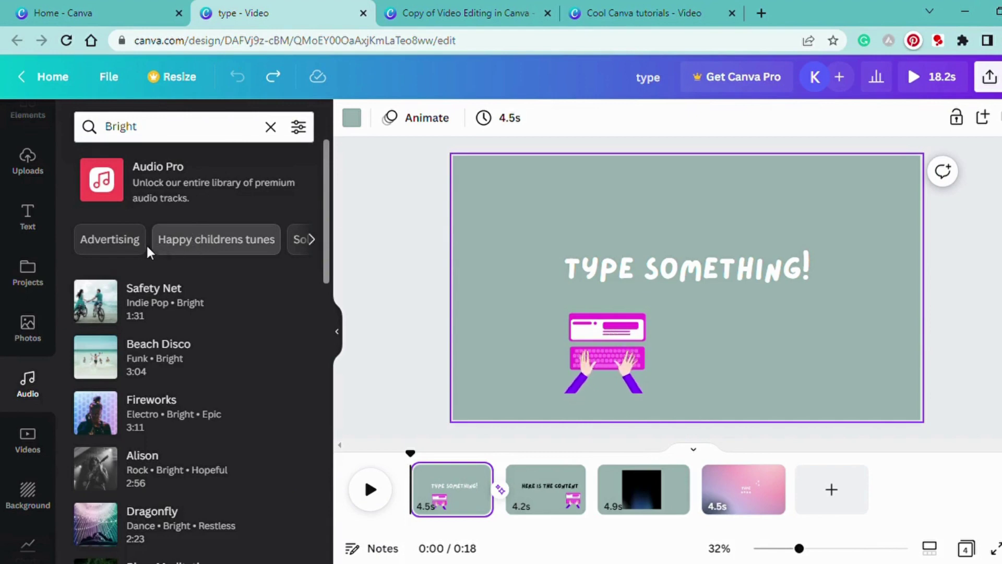
pyautogui.scroll(-5, 139, 306)
pyautogui.scroll(2, 172, 334)
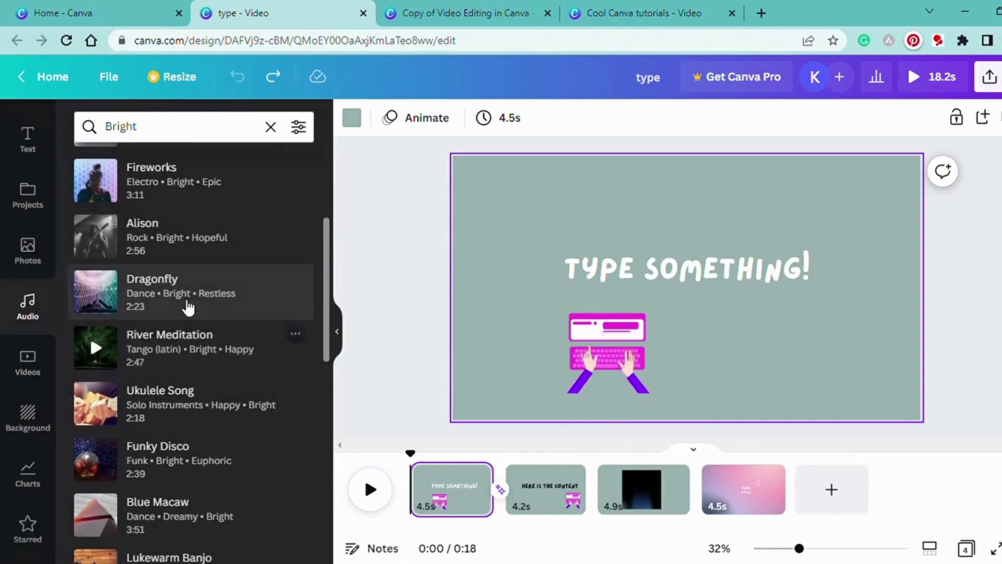
pyautogui.click(189, 304)
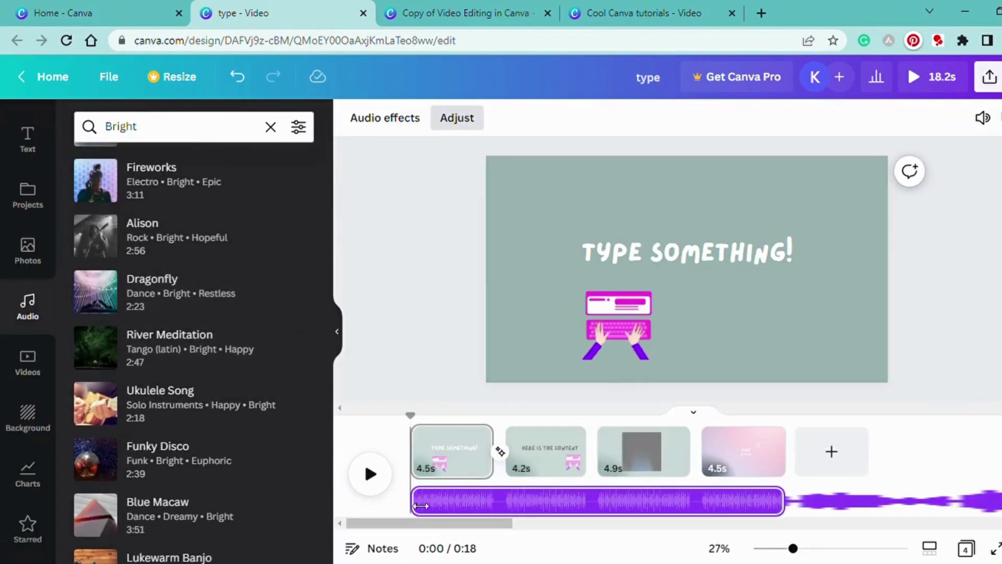
# Adjust the Dragonfly track by shifting which section of the song plays under the pages.
pyautogui.moveTo(619, 506); pyautogui.dragTo(508, 508)
pyautogui.click(400, 356)
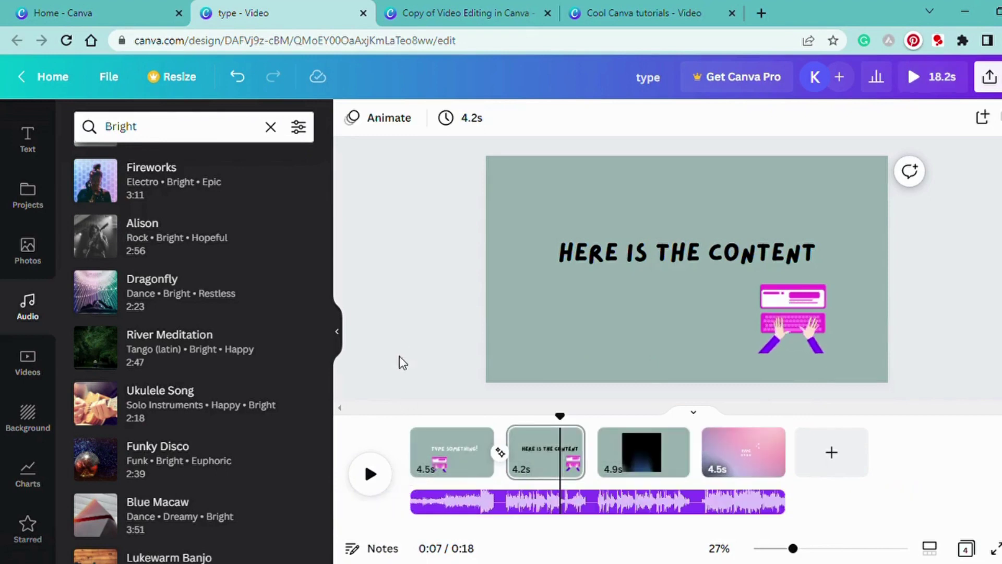
pyautogui.click(735, 506)
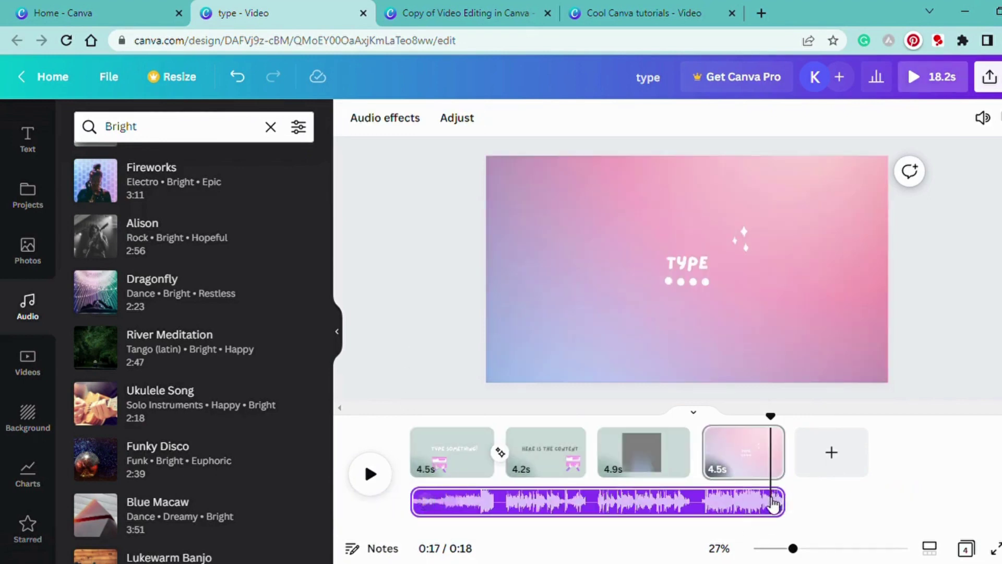
pyautogui.click(769, 503)
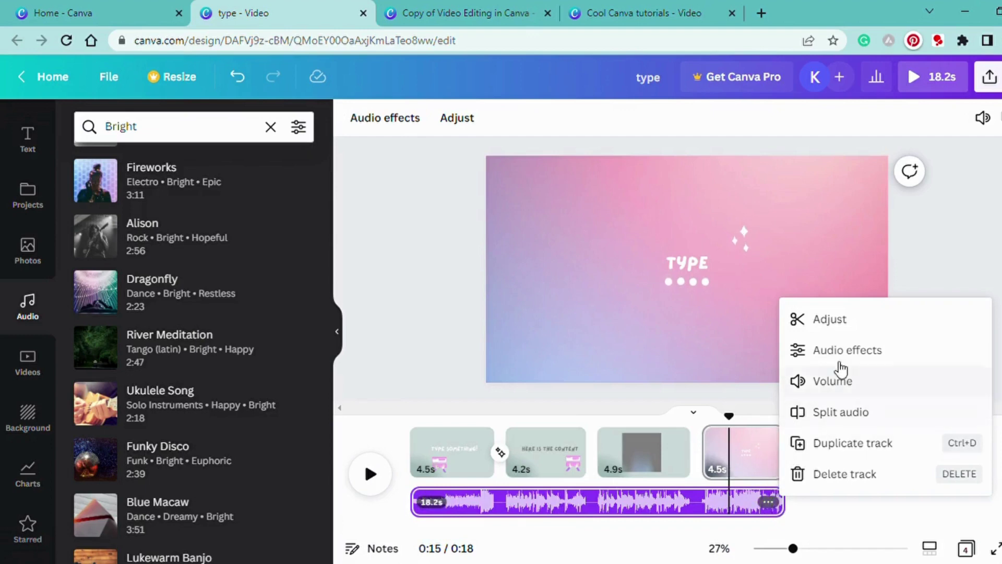
pyautogui.click(844, 326)
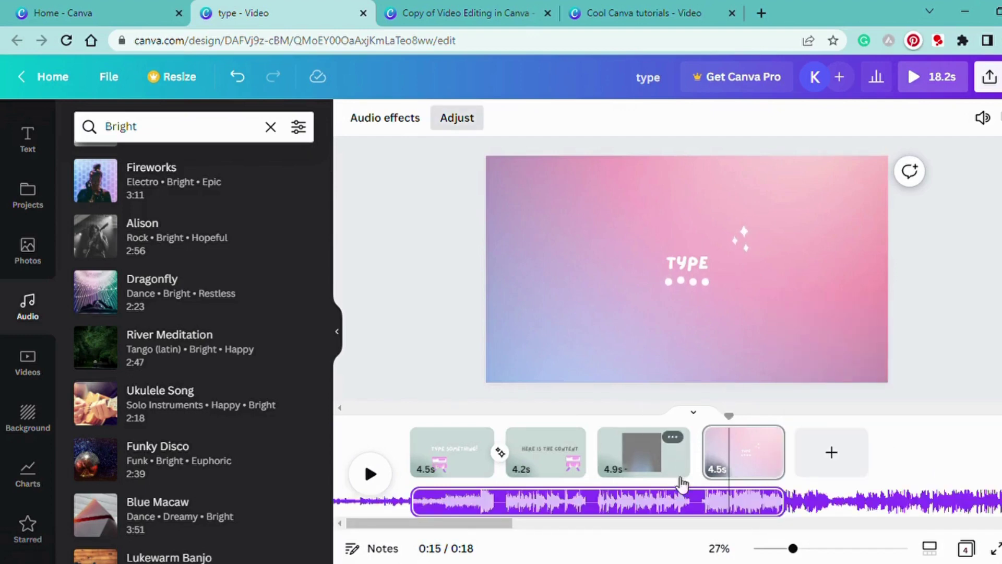
pyautogui.moveTo(672, 502); pyautogui.dragTo(783, 507)
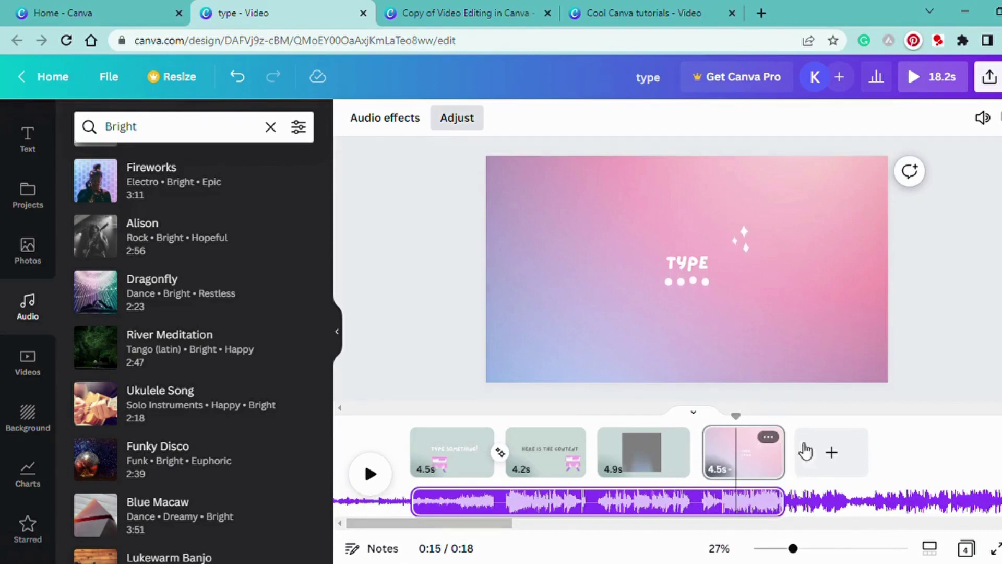
pyautogui.click(910, 340)
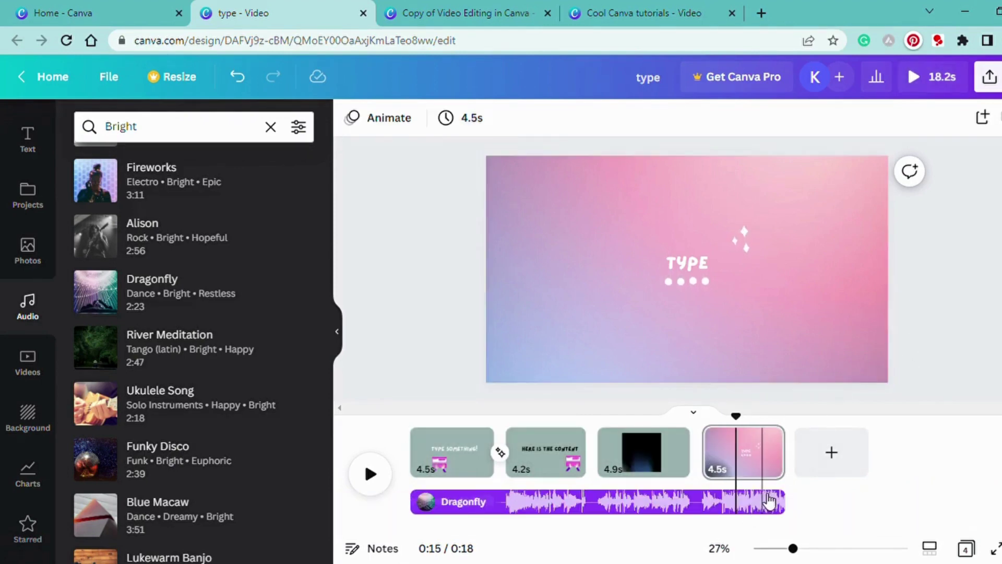
# Adjust the fade in and fade out of the Dragonfly track, first trying a 2.0s fade in.
pyautogui.click(773, 509)
pyautogui.click(768, 502)
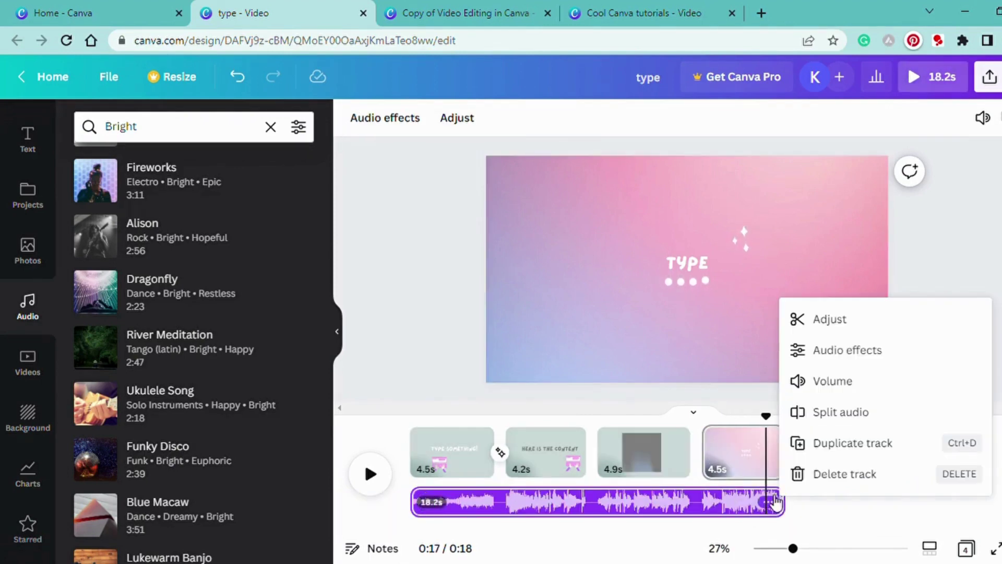
pyautogui.click(860, 359)
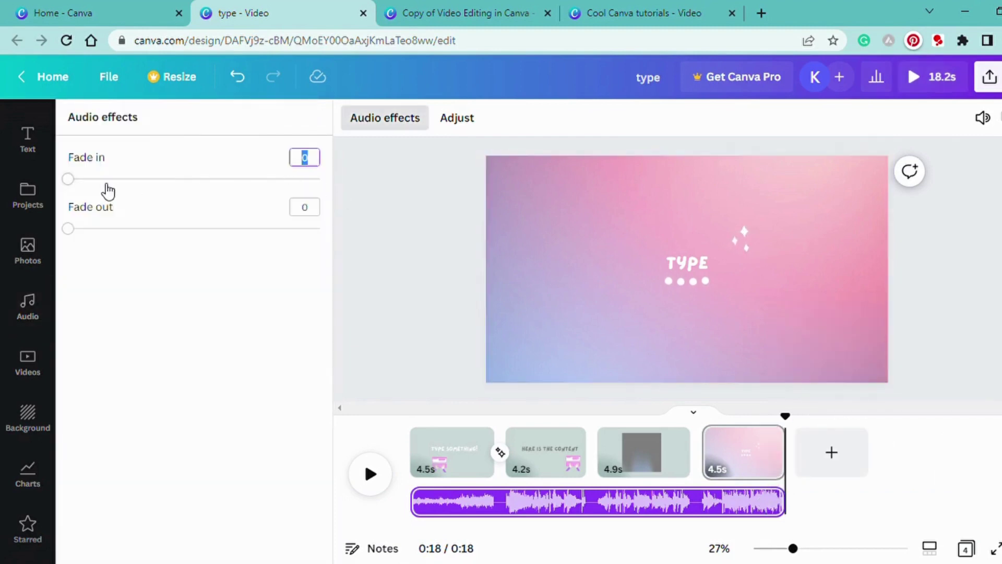
pyautogui.click(149, 179)
pyautogui.moveTo(200, 187); pyautogui.dragTo(168, 183)
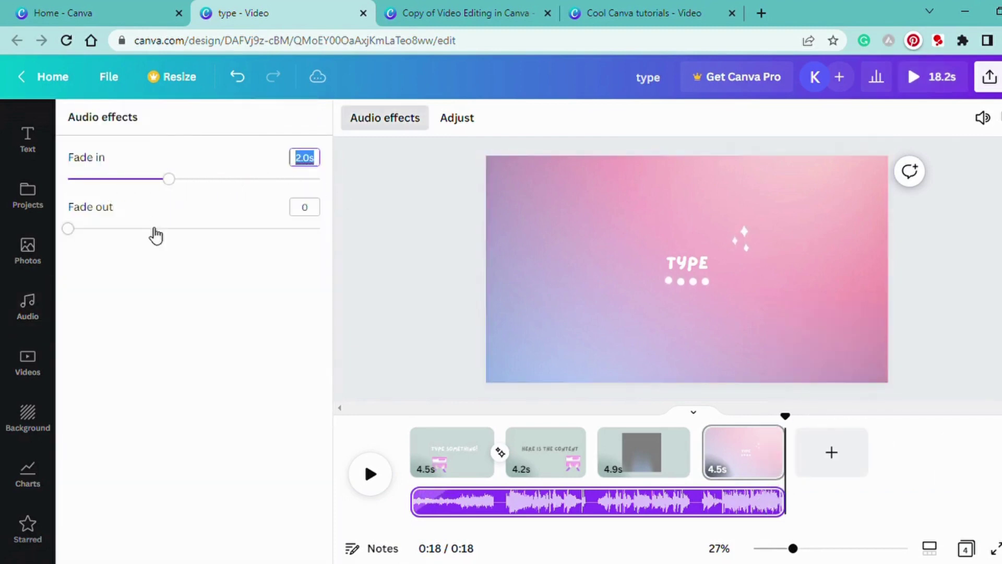
pyautogui.moveTo(155, 230); pyautogui.dragTo(88, 245)
pyautogui.moveTo(170, 182); pyautogui.dragTo(224, 199)
# Set the Dragonfly track's volume to 96.
pyautogui.click(772, 502)
pyautogui.click(770, 502)
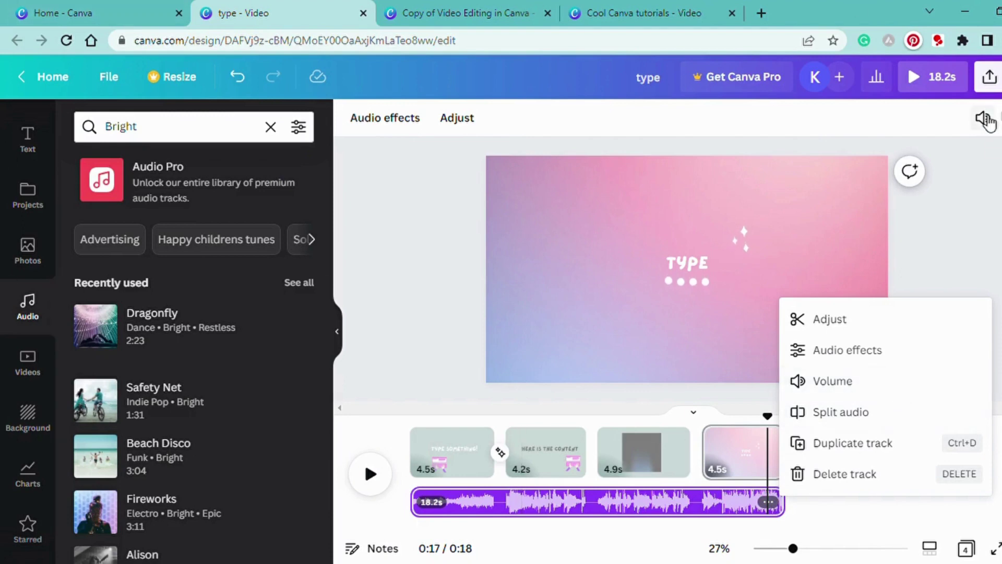
pyautogui.click(984, 119)
pyautogui.moveTo(941, 192); pyautogui.dragTo(974, 194)
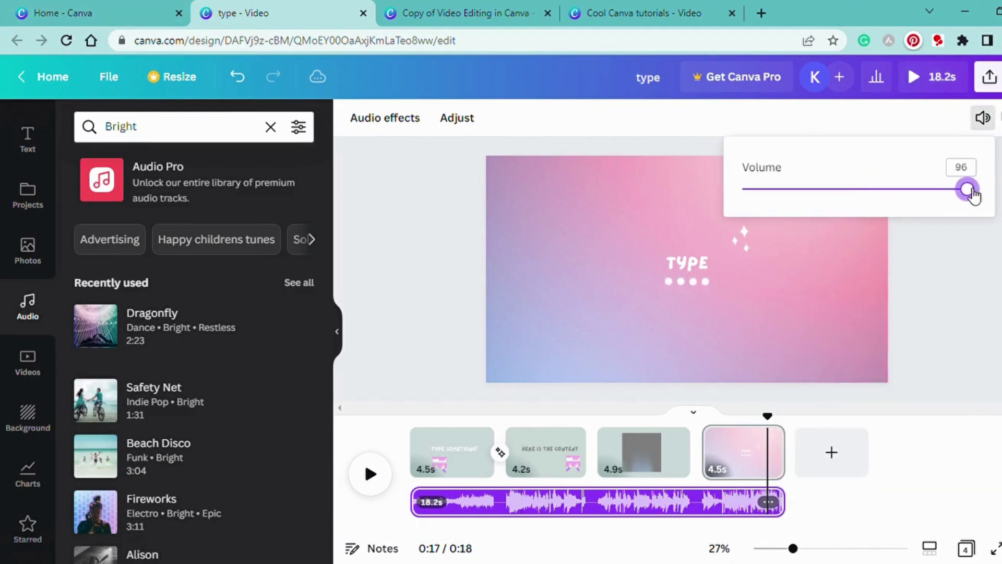
pyautogui.click(961, 272)
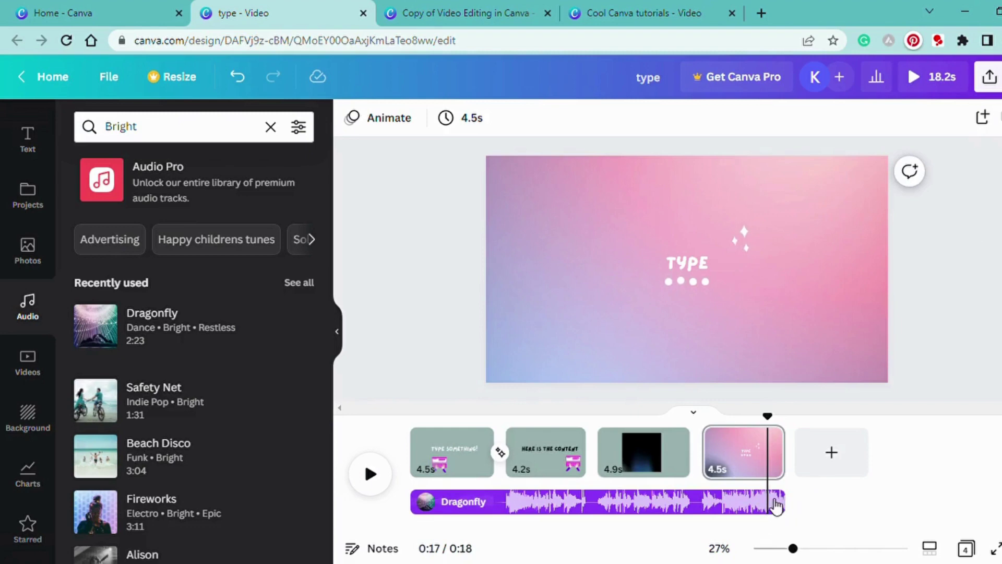
# Split the Dragonfly audio at about 0:13, near the start of the pink gradient page.
pyautogui.click(776, 502)
pyautogui.click(768, 503)
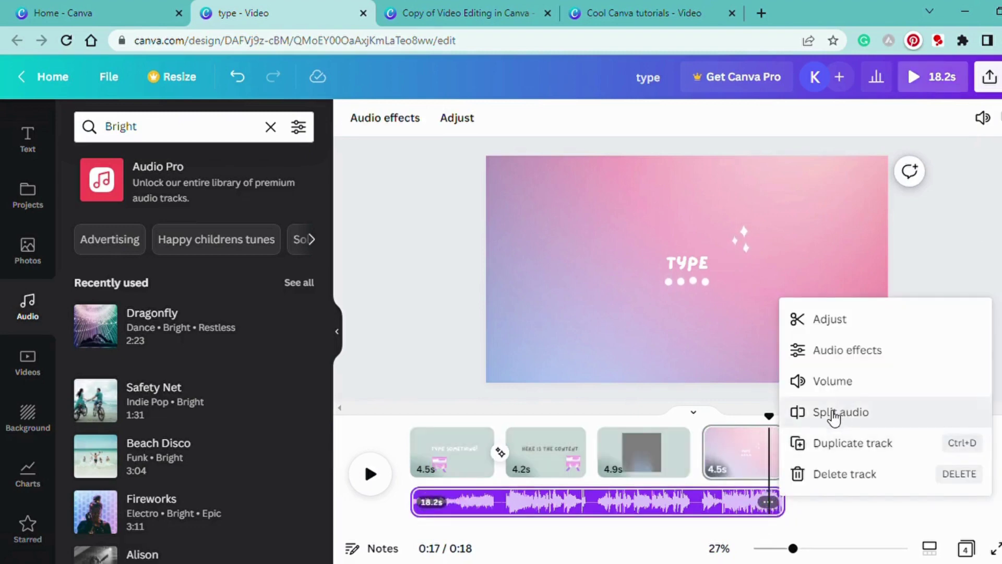
pyautogui.click(711, 513)
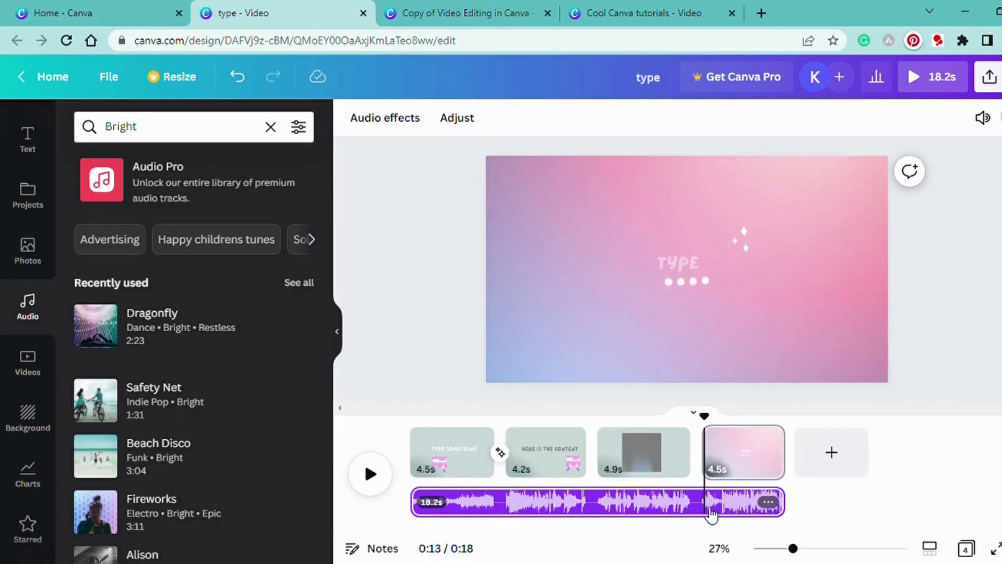
pyautogui.rightClick(711, 513)
pyautogui.click(704, 420)
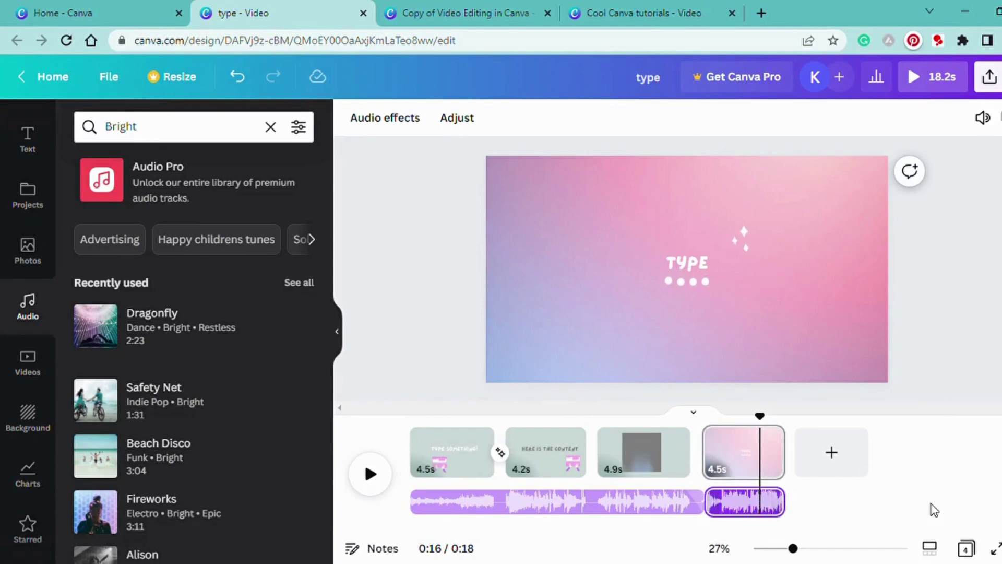
# Duplicate the split-off audio segment under the pink gradient page and try to move the copy past the video's end.
pyautogui.rightClick(748, 507)
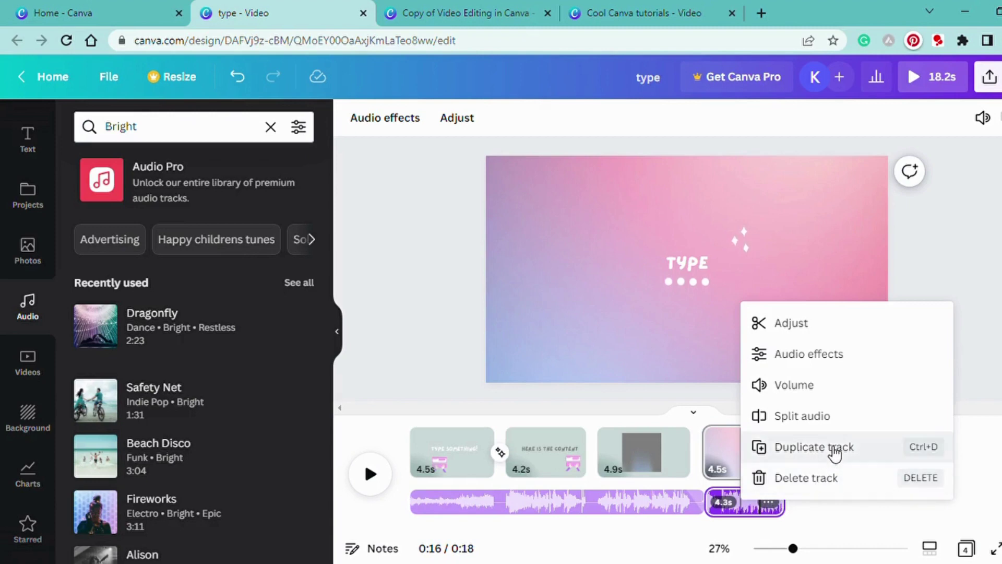
pyautogui.click(834, 449)
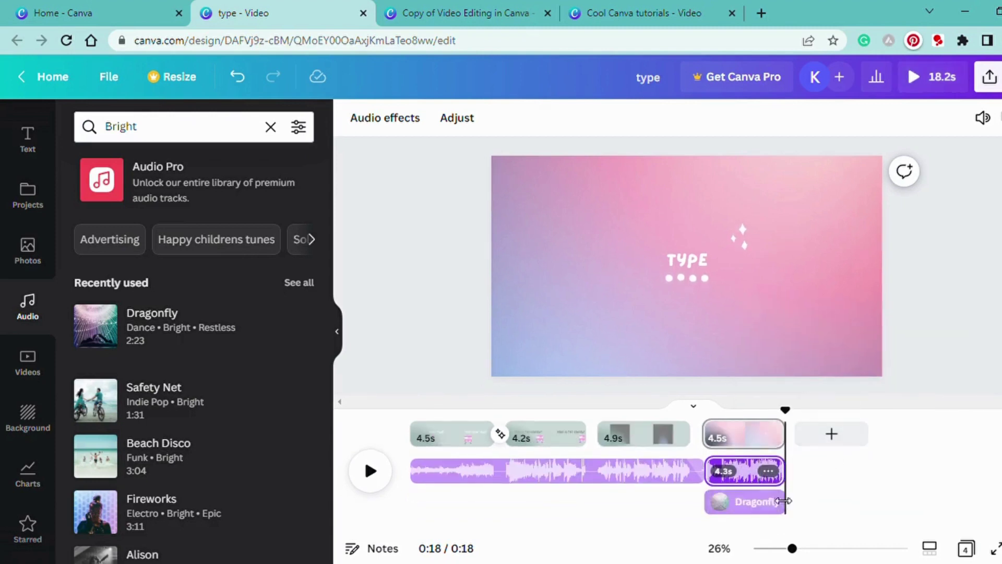
pyautogui.moveTo(762, 505); pyautogui.dragTo(836, 484)
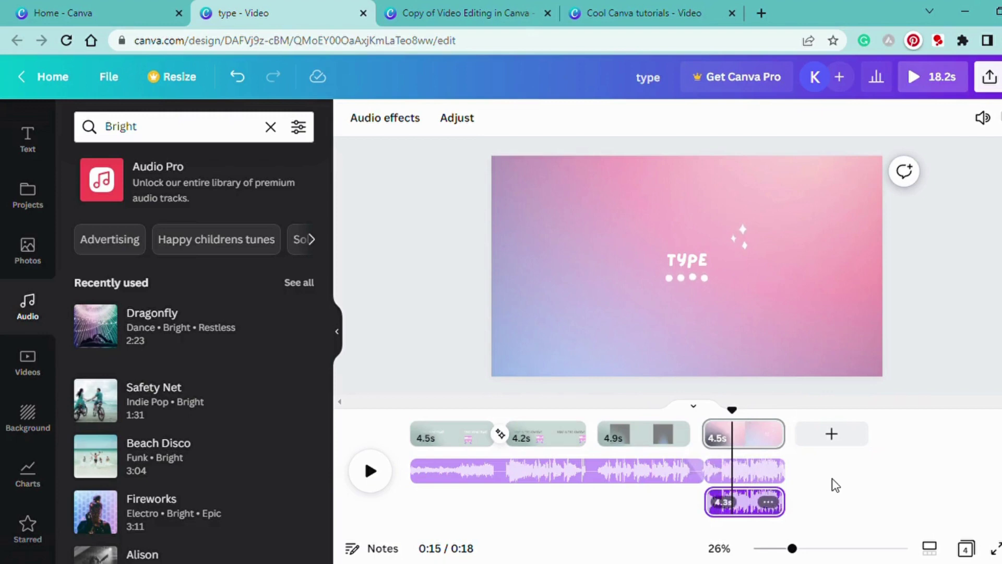
# Add a blank page at the end of the video and move the duplicated audio segment under it.
pyautogui.click(831, 433)
pyautogui.moveTo(759, 498); pyautogui.dragTo(838, 488)
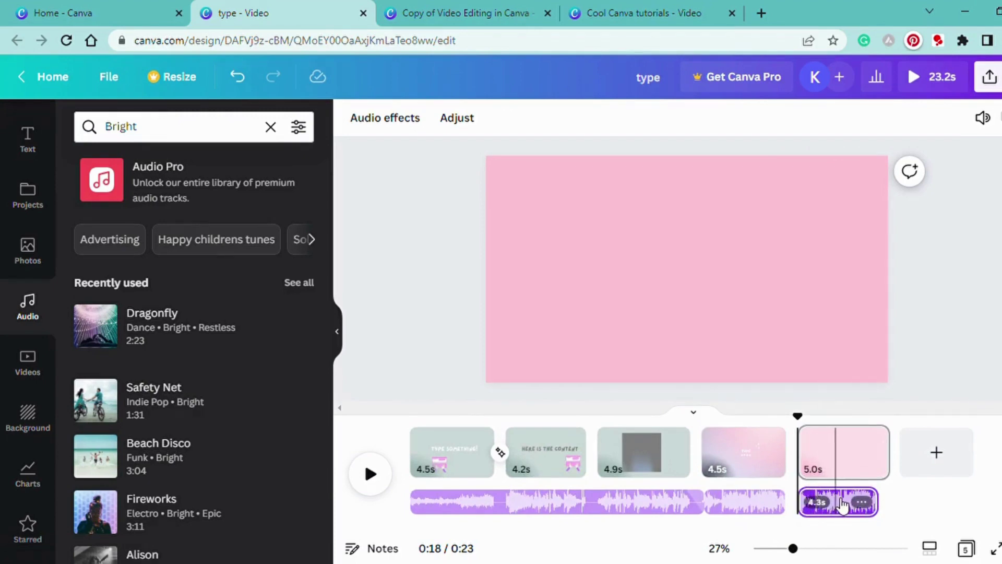
pyautogui.moveTo(844, 501)
pyautogui.mouseDown()
pyautogui.moveTo(824, 510)
pyautogui.moveTo(845, 507)
pyautogui.mouseUp()
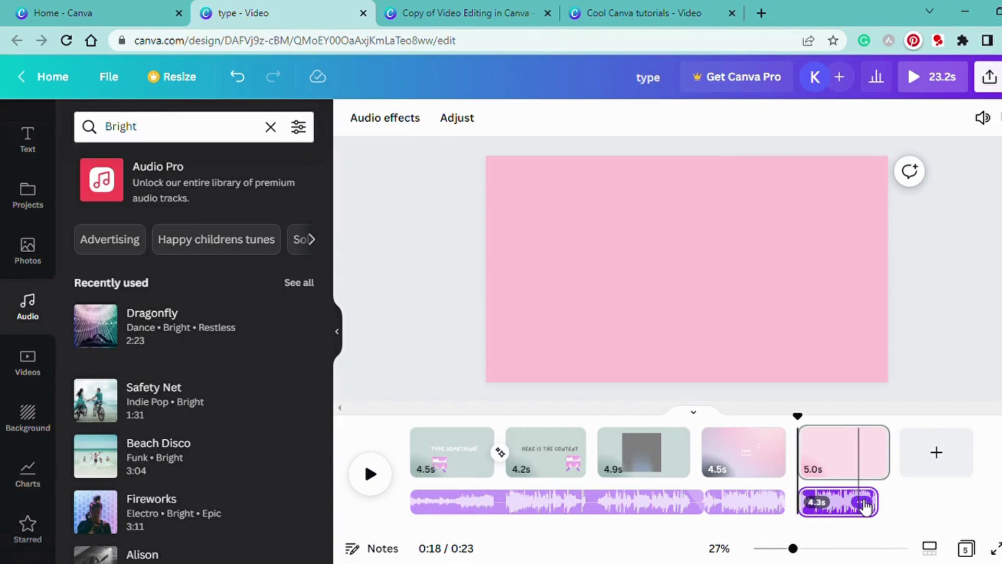
# Delete the duplicated audio segment under the blank page.
pyautogui.click(864, 503)
pyautogui.click(902, 478)
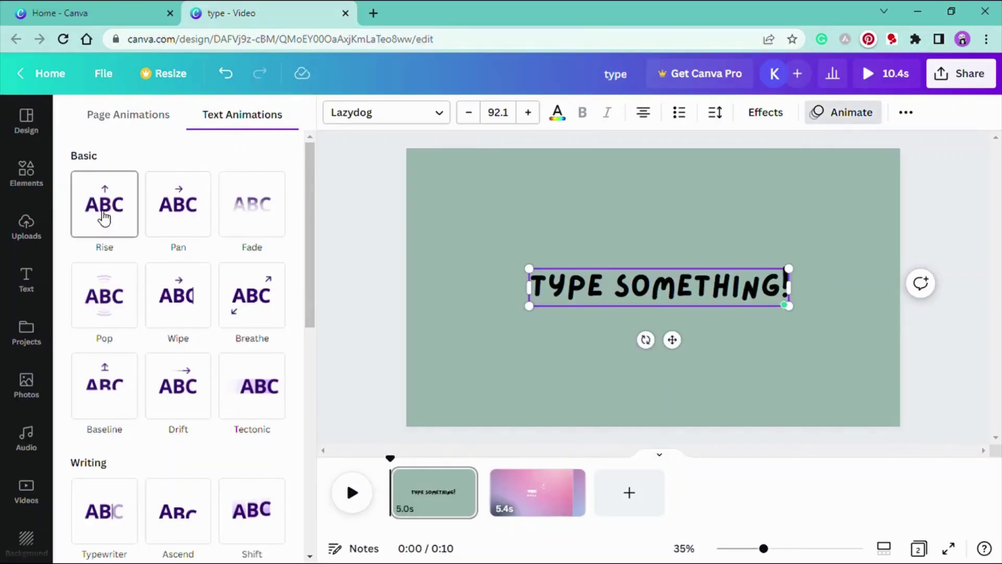
pyautogui.scroll(-8, 193, 336)
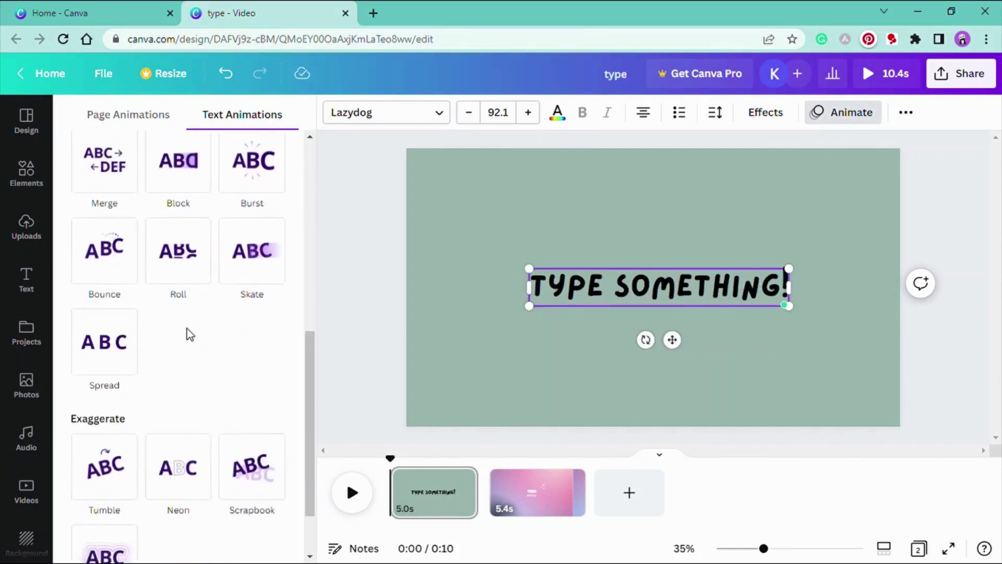
pyautogui.scroll(-2, 174, 369)
pyautogui.scroll(10, 174, 369)
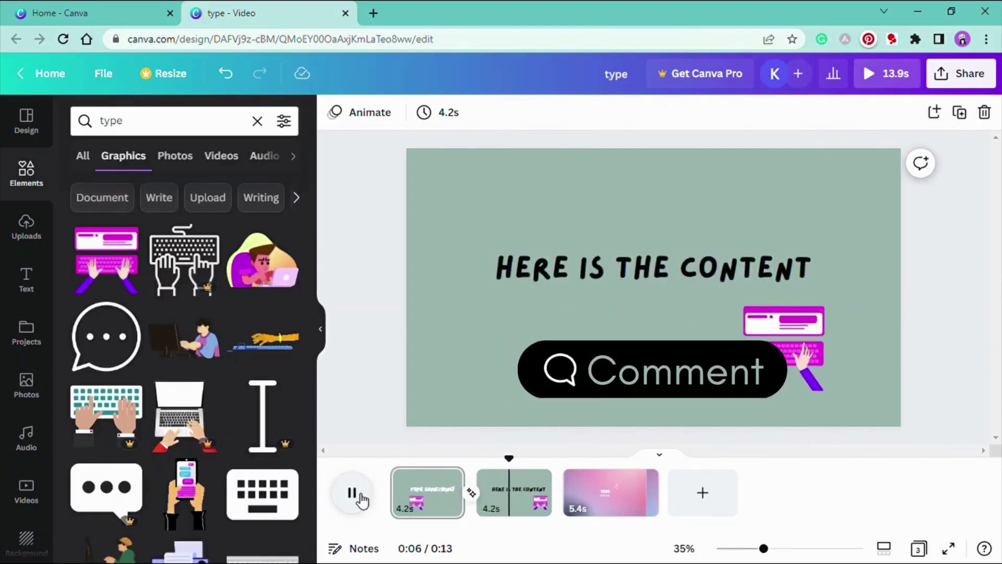
pyautogui.click(354, 493)
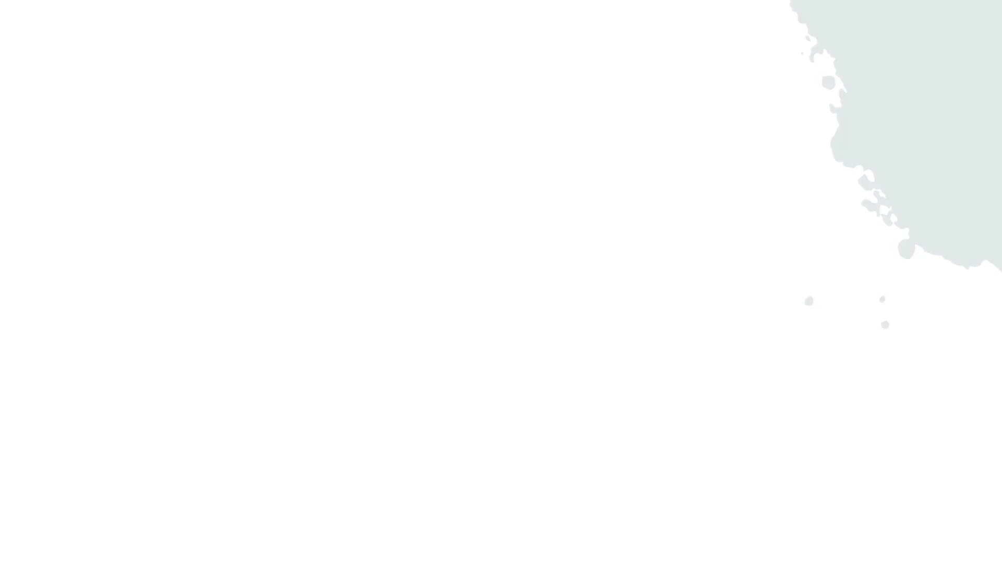